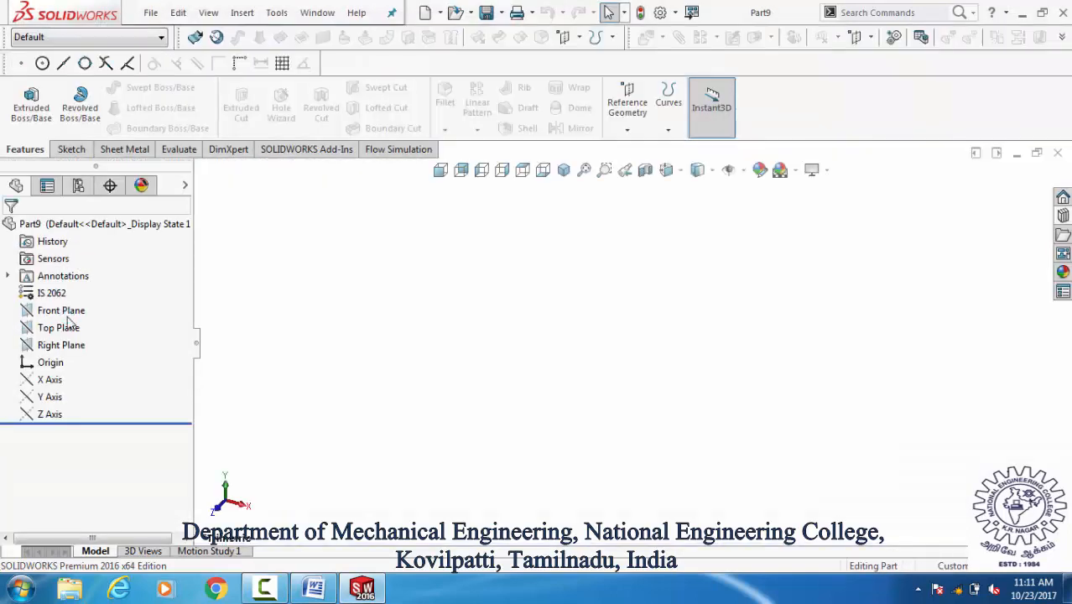
Step: Start a sketch on the Front Plane and draw two concentric circles centred on the origin, the inner one about 60 mm in diameter
click(63, 310)
click(82, 296)
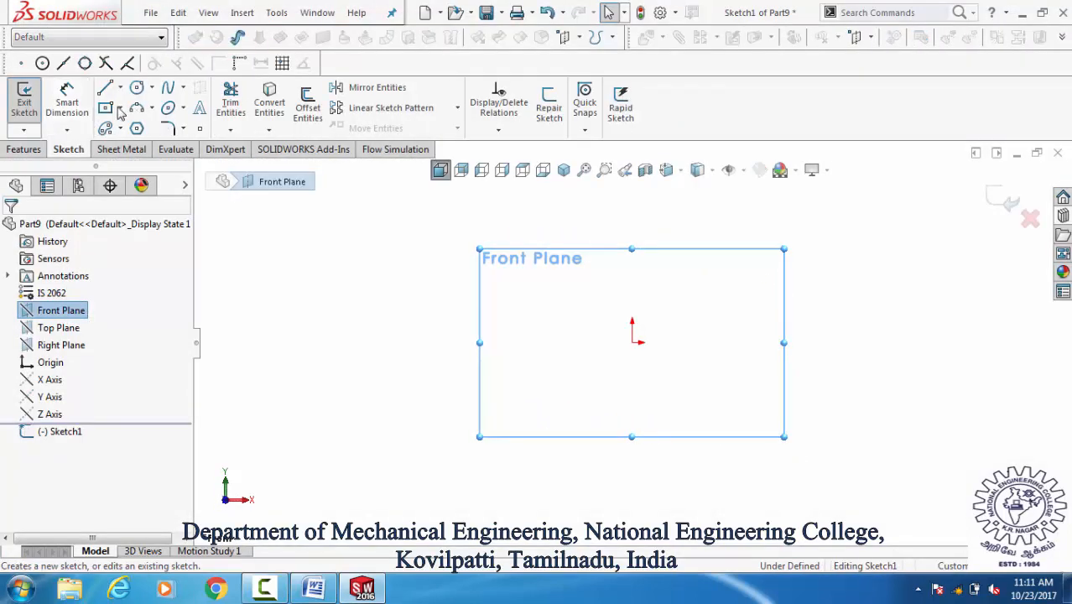
click(137, 87)
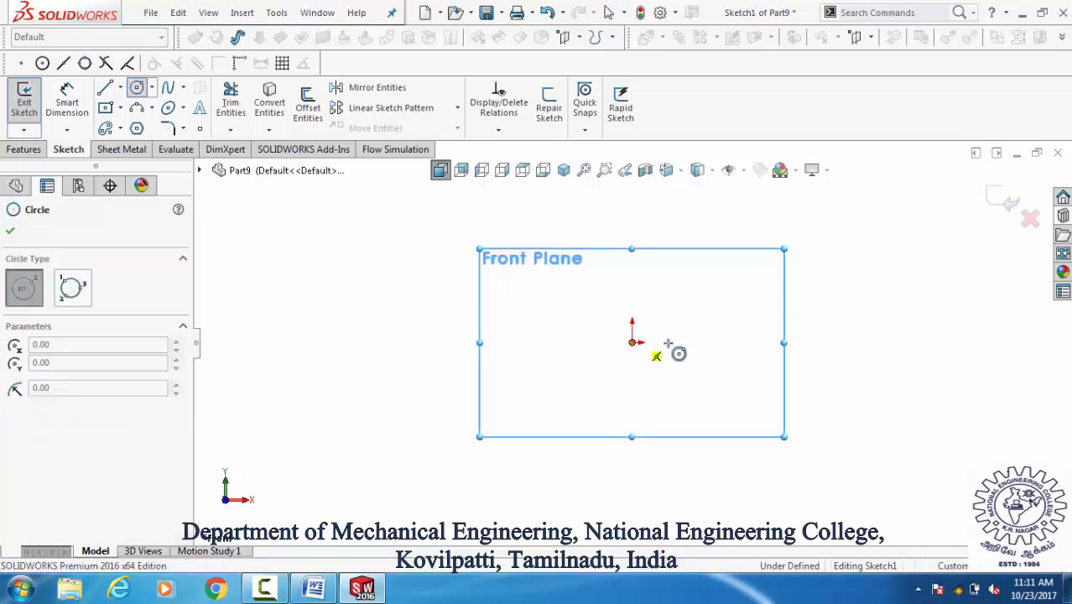
click(631, 342)
click(689, 400)
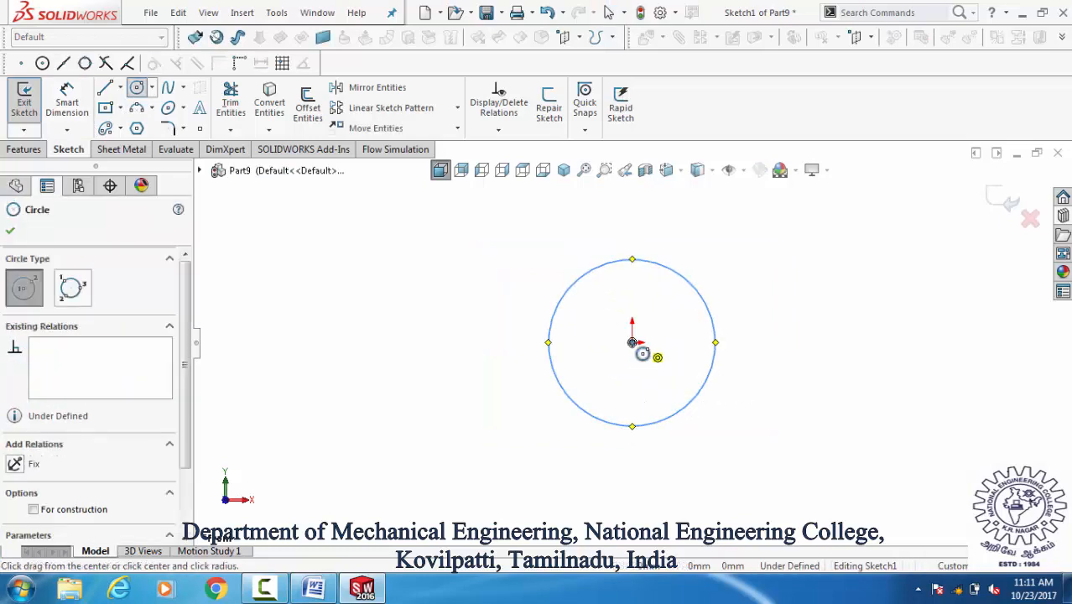
click(631, 342)
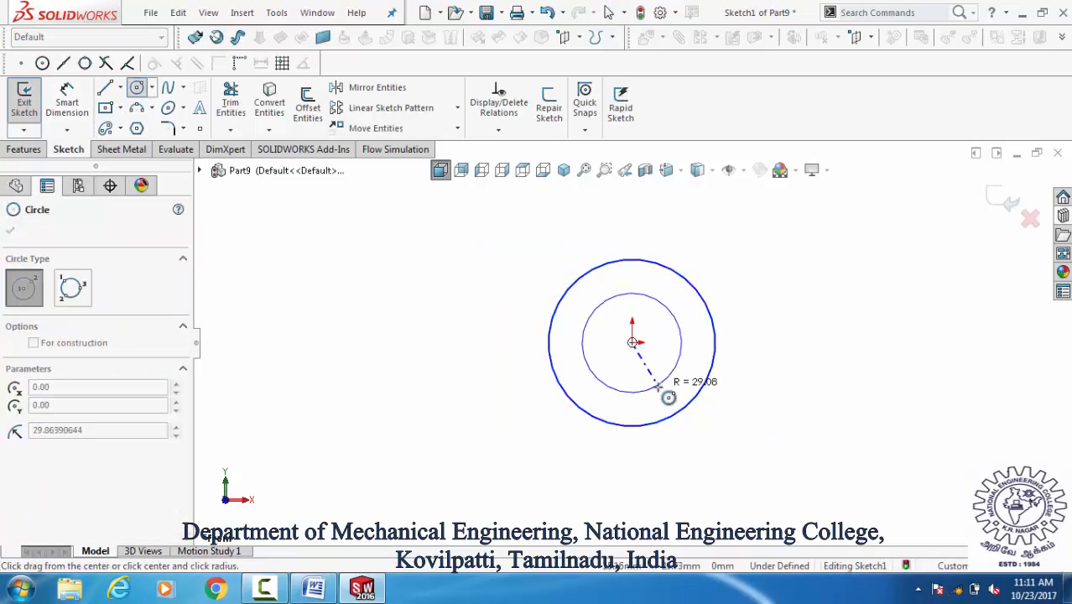
click(659, 387)
Step: Dimension the inner circle's diameter as 7.5 mm
click(67, 101)
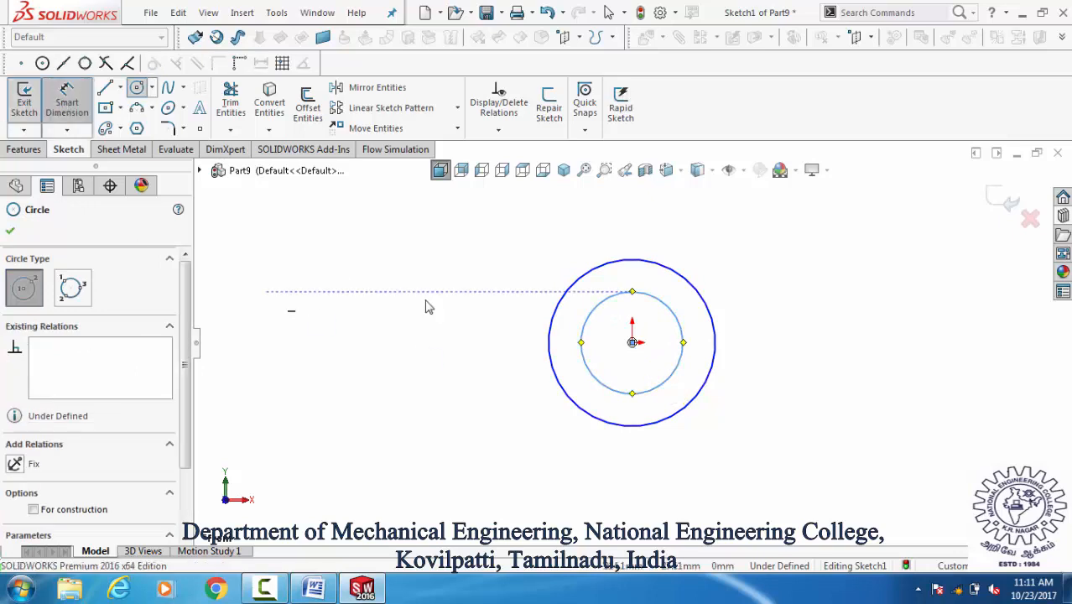
click(672, 308)
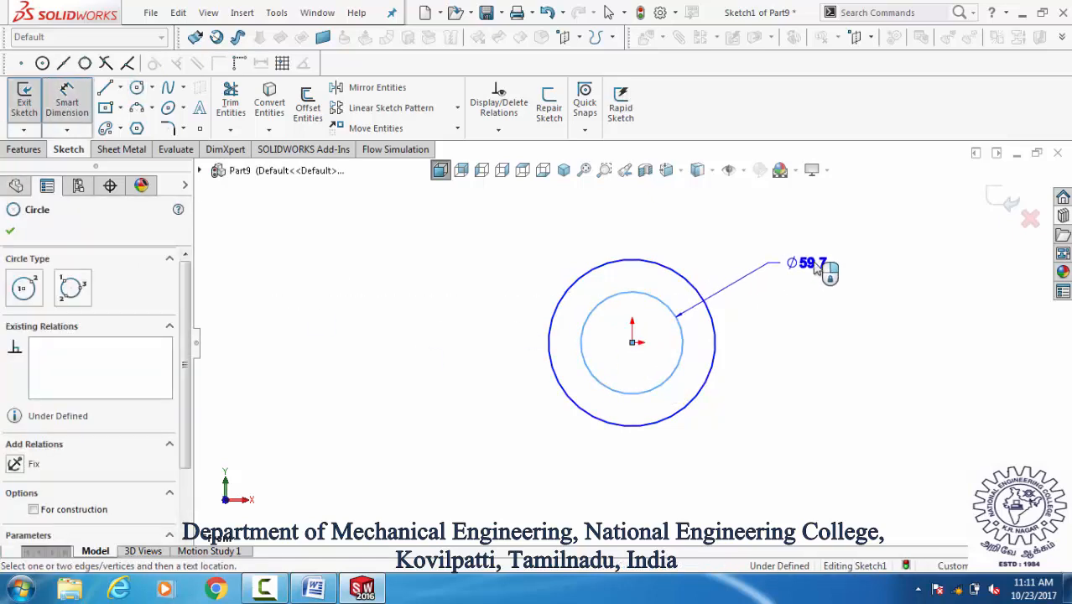
click(800, 275)
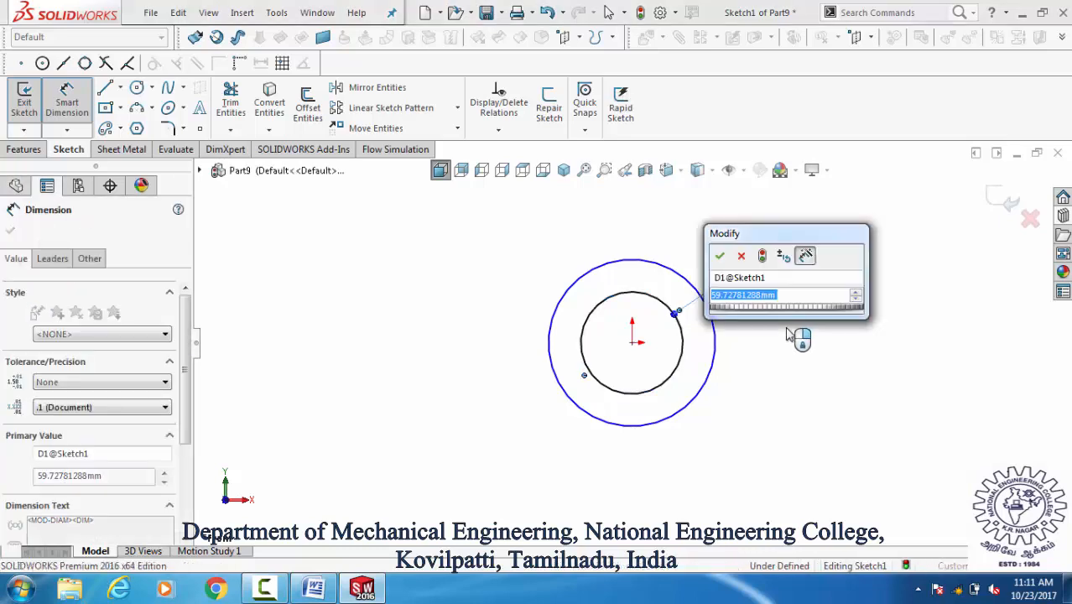
text(7)
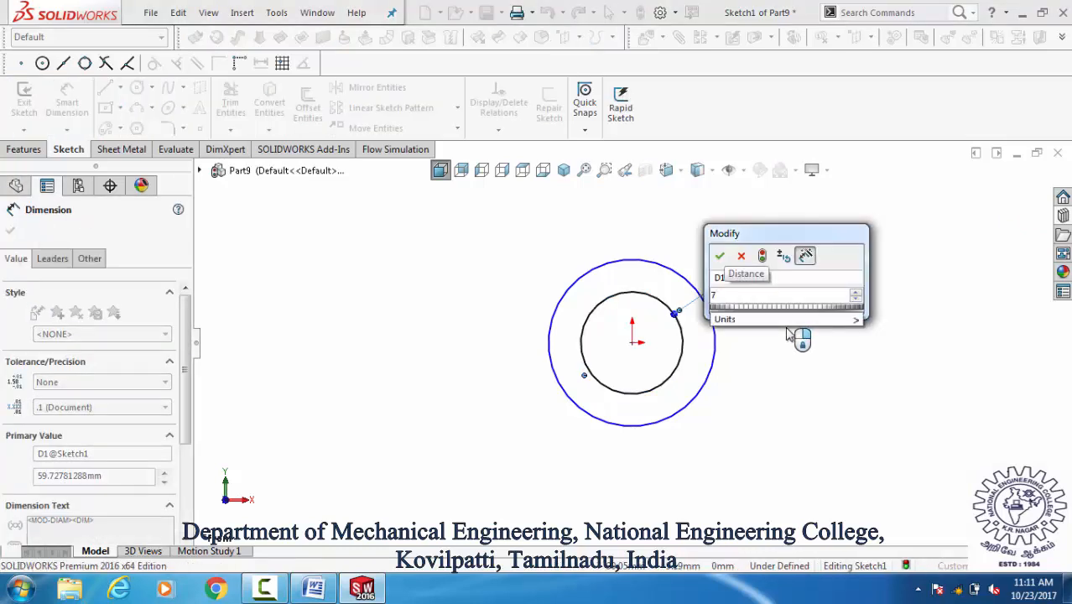
text(.5)
key(Return)
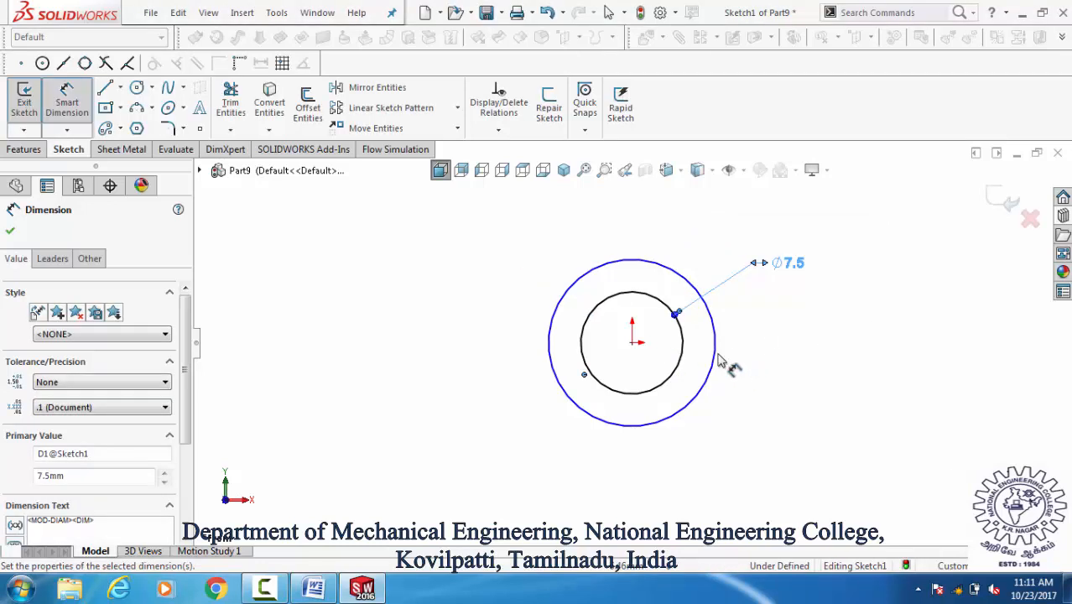
Step: Dimension the outer circle's diameter as 15 mm
click(717, 360)
click(764, 401)
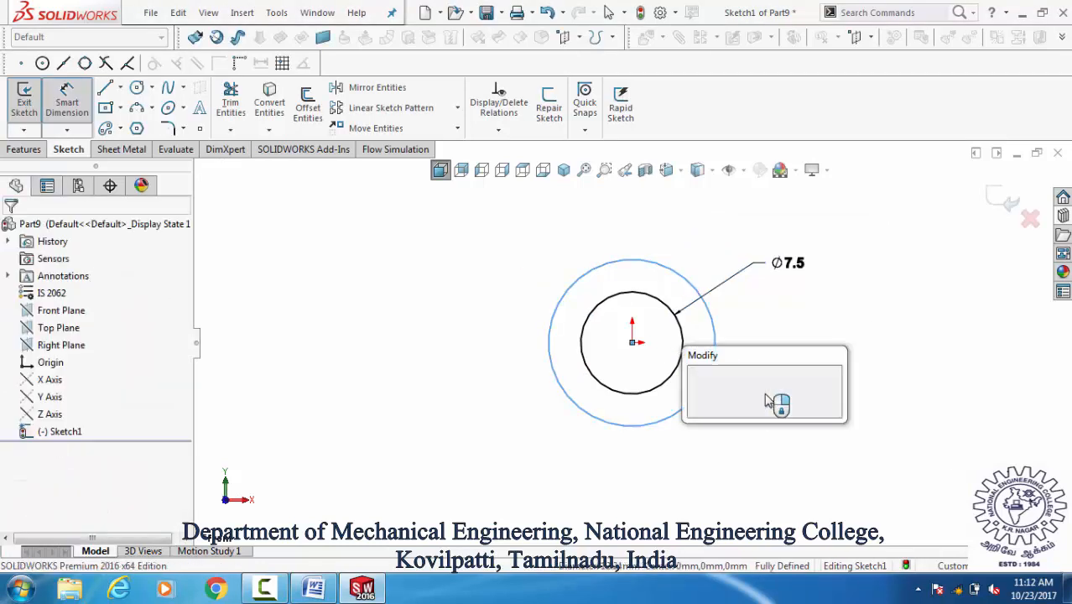
text(15)
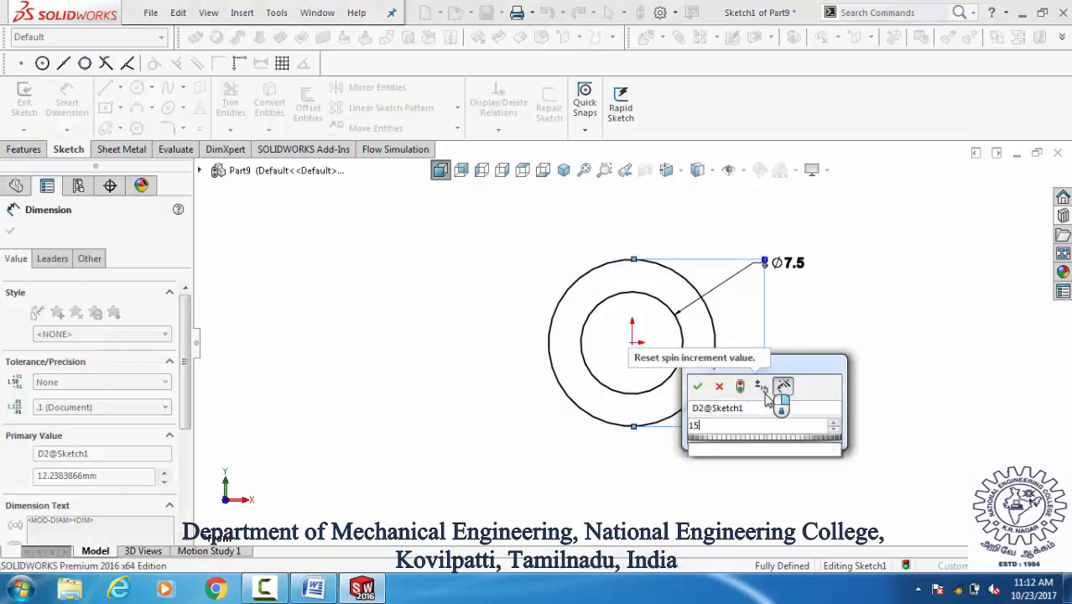
key(Return)
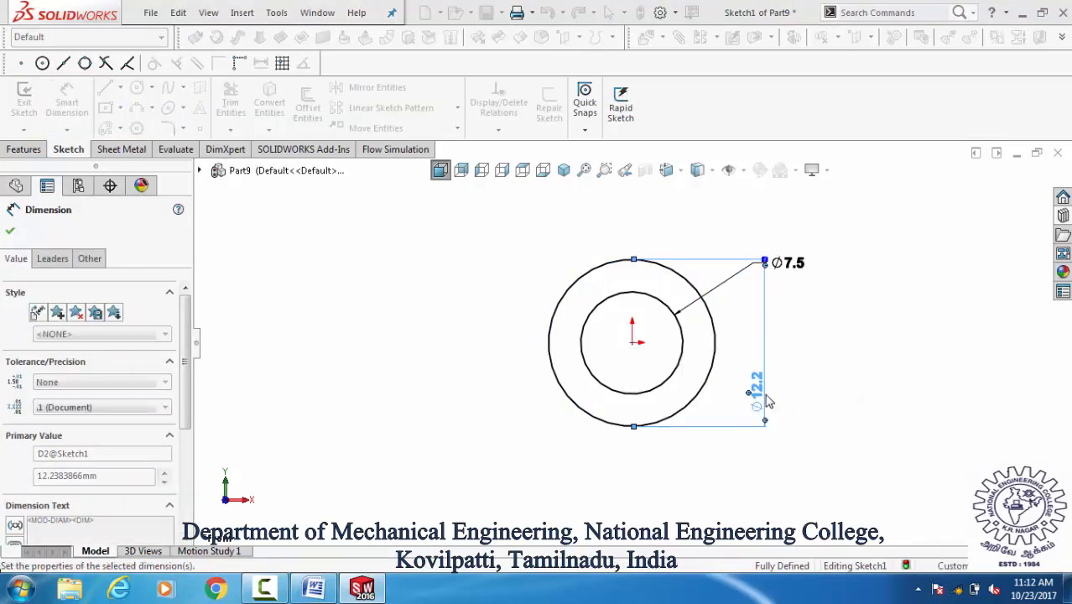
Step: Extrude the ring profile 12.5 mm with the Mid Plane end condition
scroll(801, 367, up, 3)
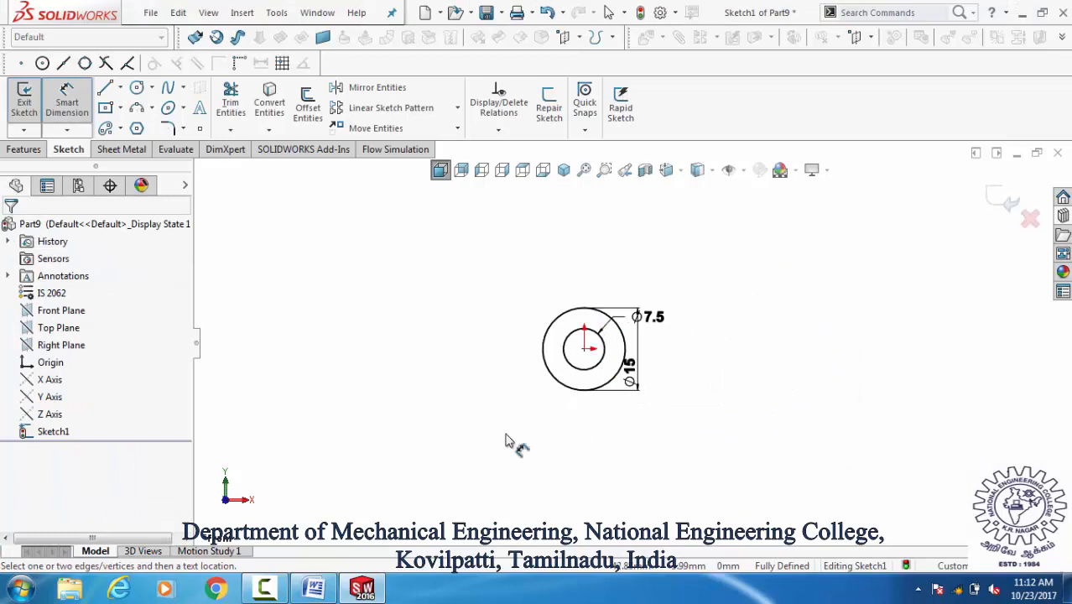
click(25, 150)
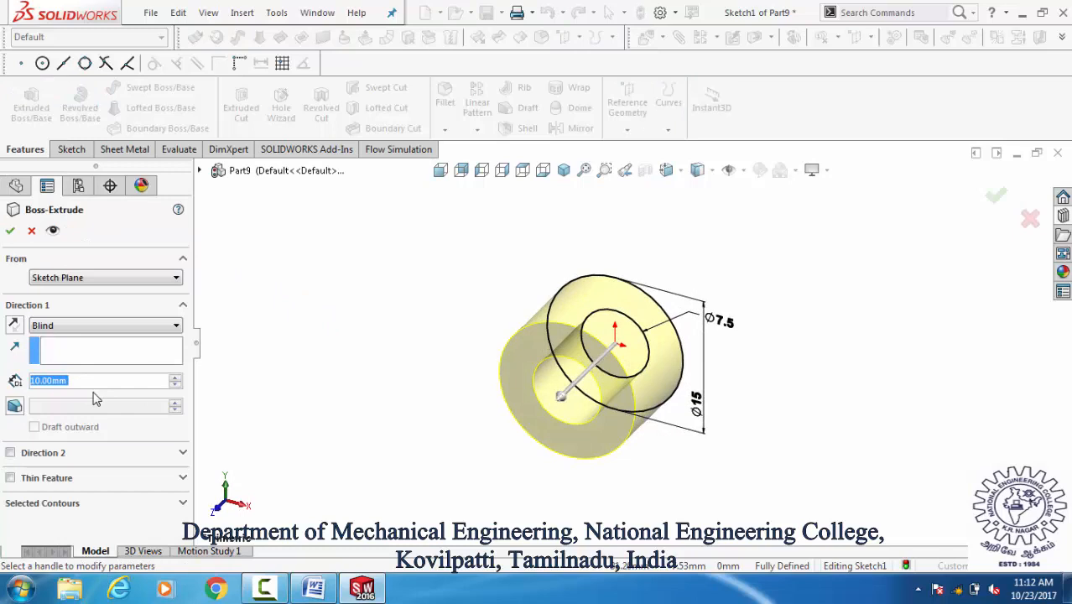
text(12)
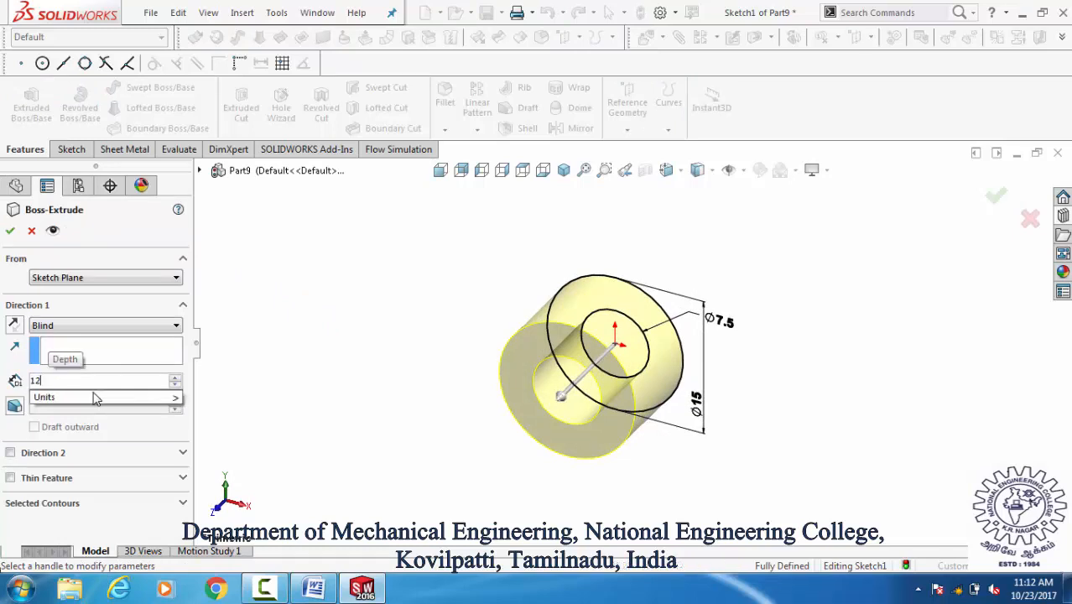
text(.5)
click(57, 327)
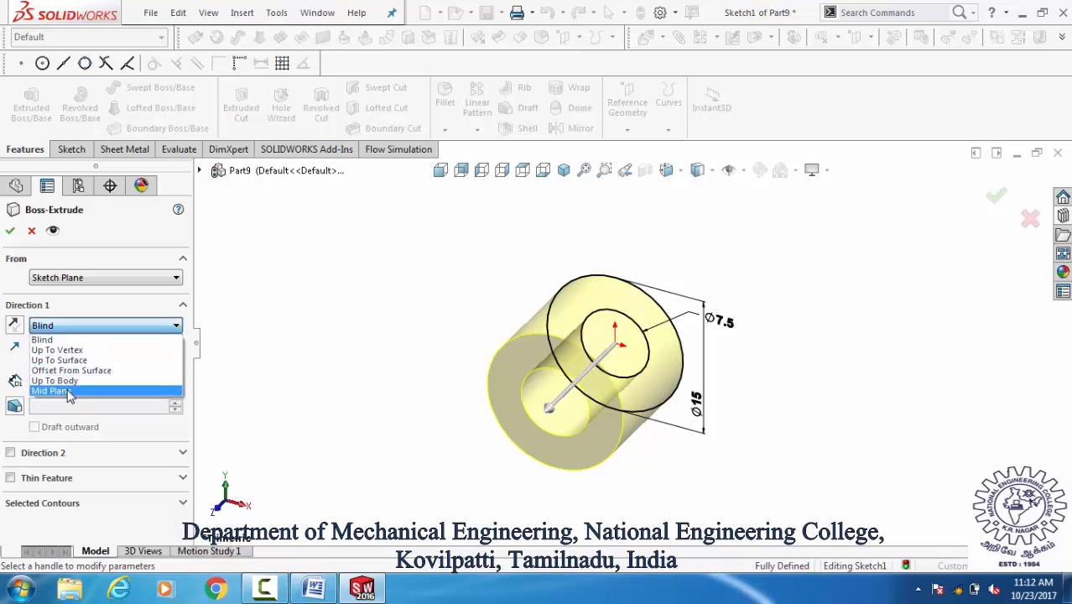
click(58, 383)
key(Return)
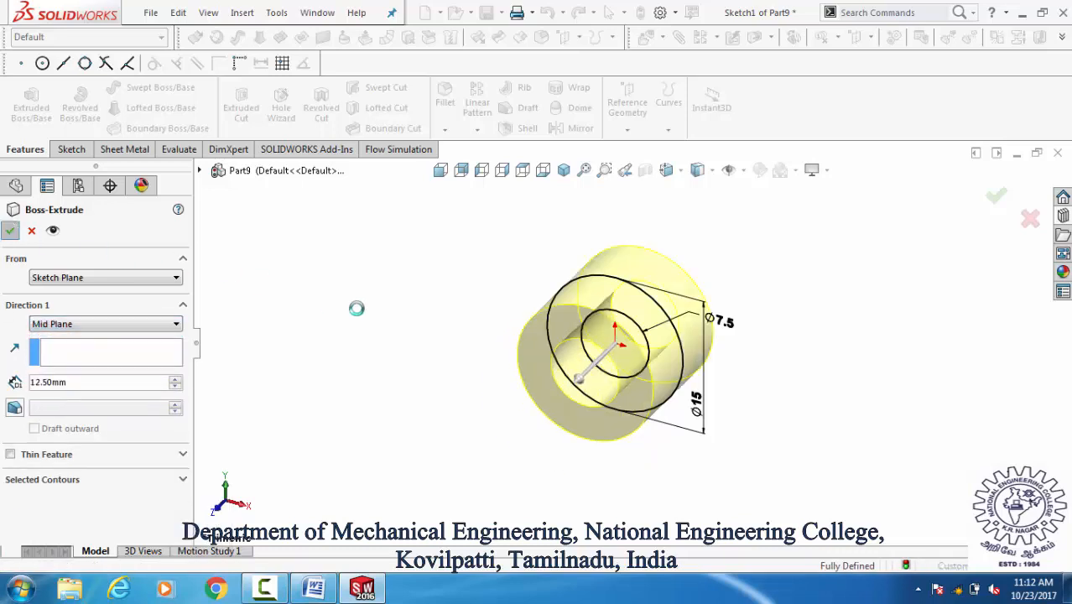
click(841, 393)
Step: Start a Front Plane sketch with two concentric circles about 9 mm and 18 mm in diameter, centred about 33 mm right of the origin
scroll(842, 394, up, 5)
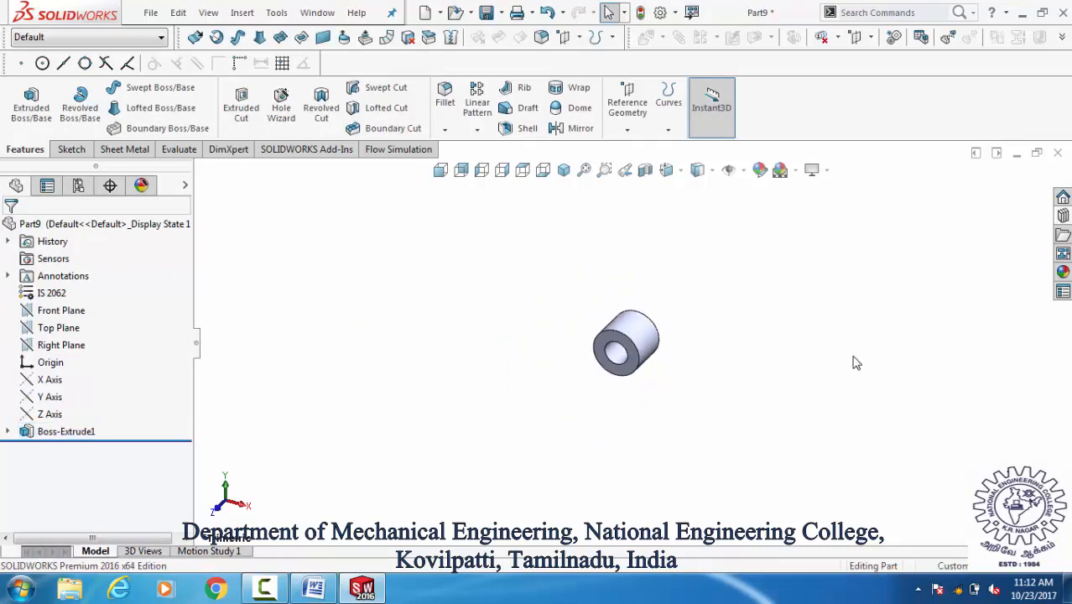
scroll(854, 363, down, 2)
click(74, 312)
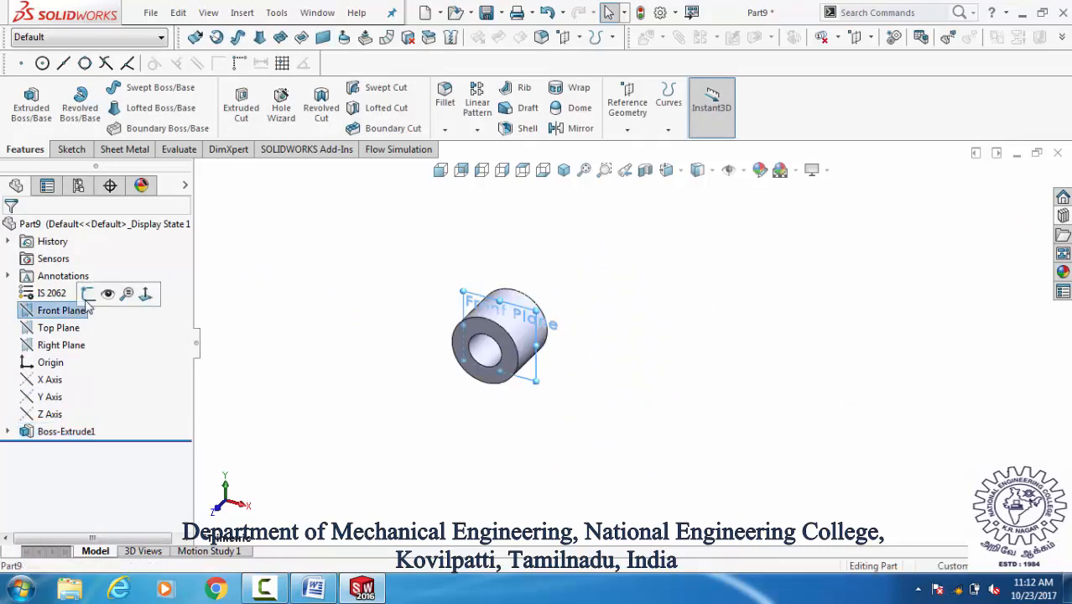
click(89, 293)
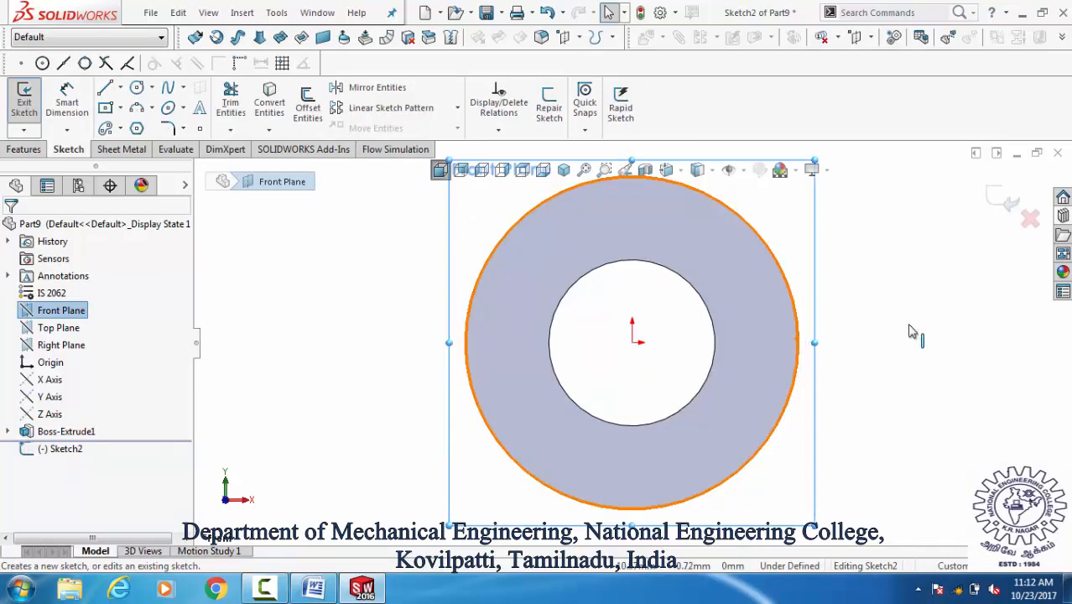
scroll(908, 327, up, 5)
scroll(908, 326, down, 1)
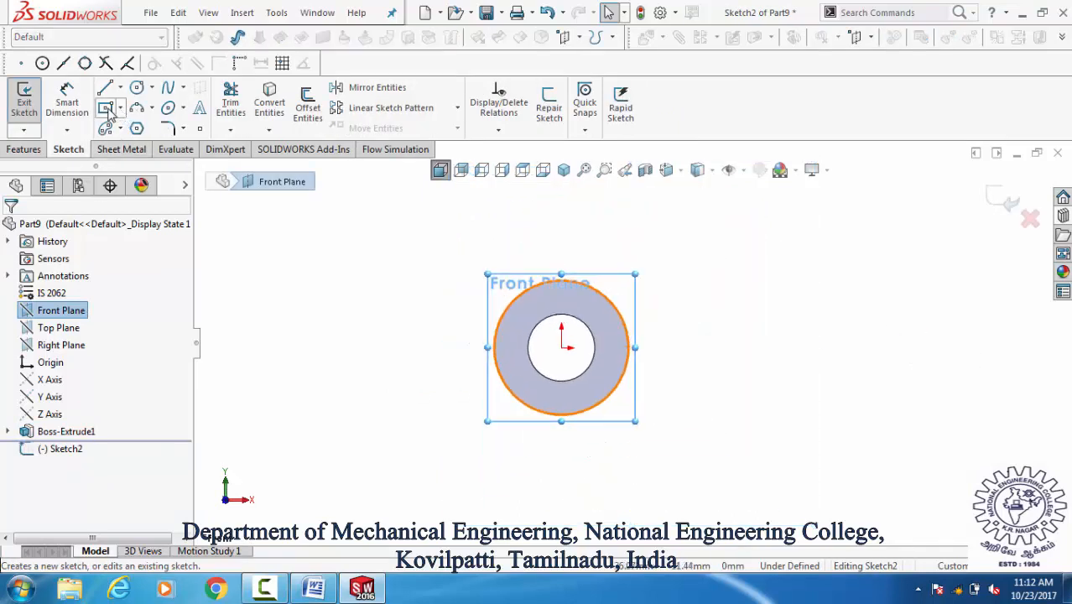
click(137, 90)
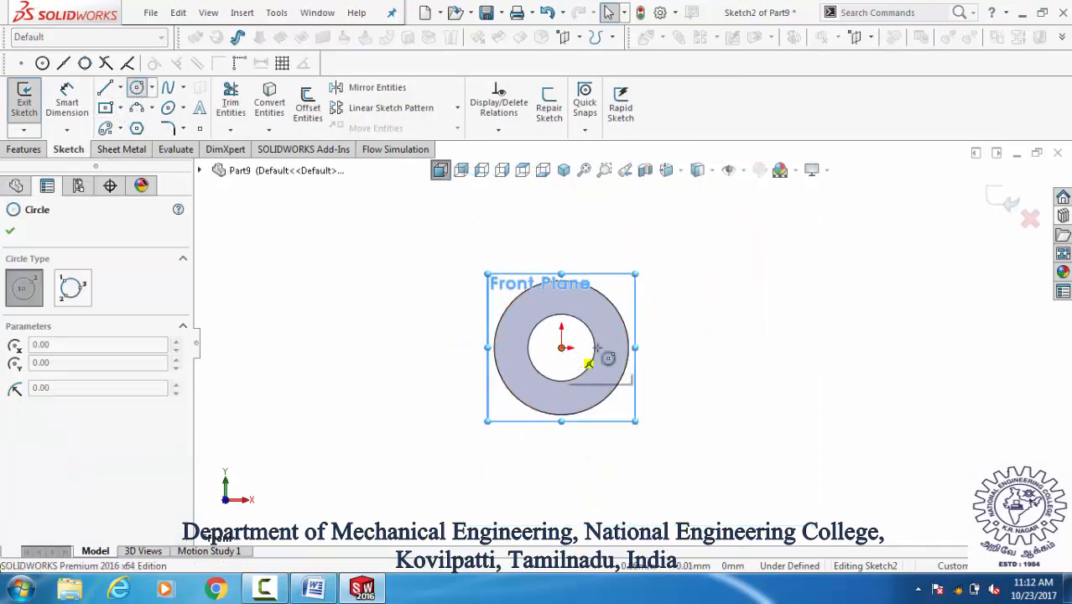
click(859, 348)
click(857, 361)
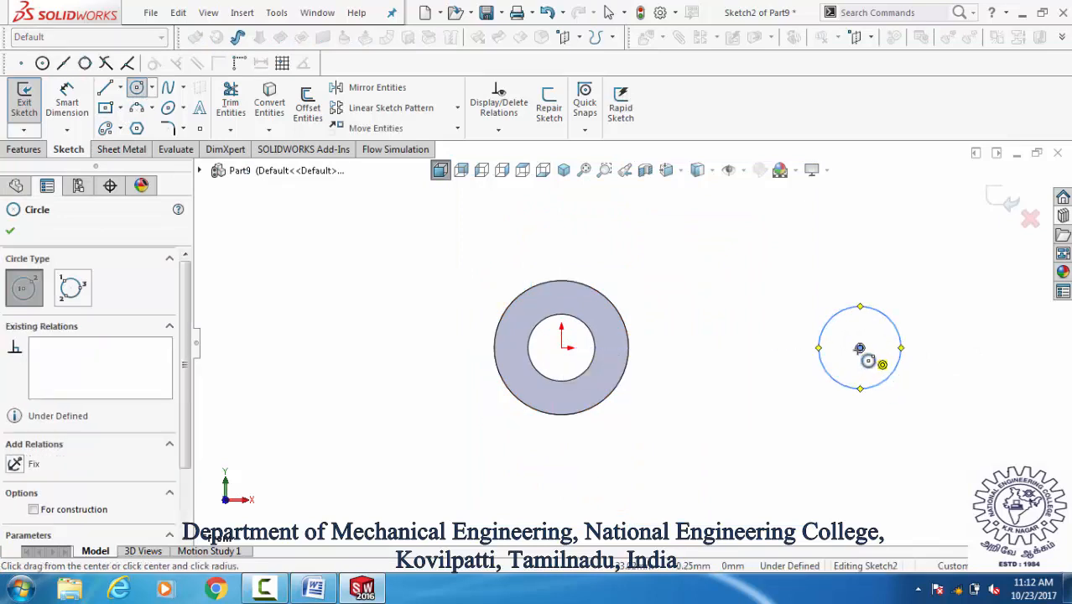
click(860, 348)
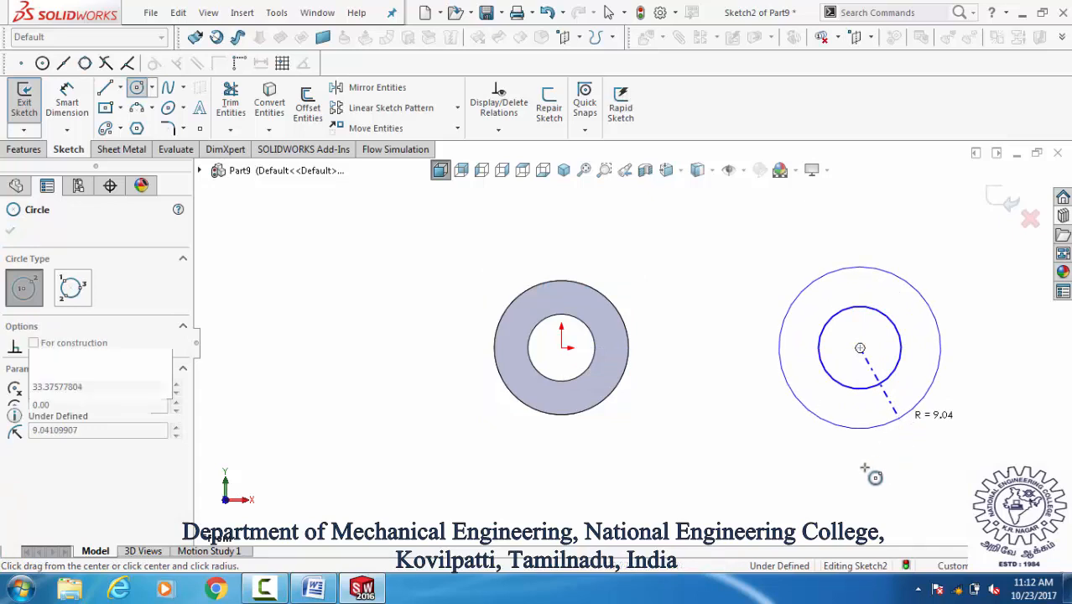
click(914, 409)
Step: Dimension the outer circle of the new pair with a diameter of 23 mm
click(68, 101)
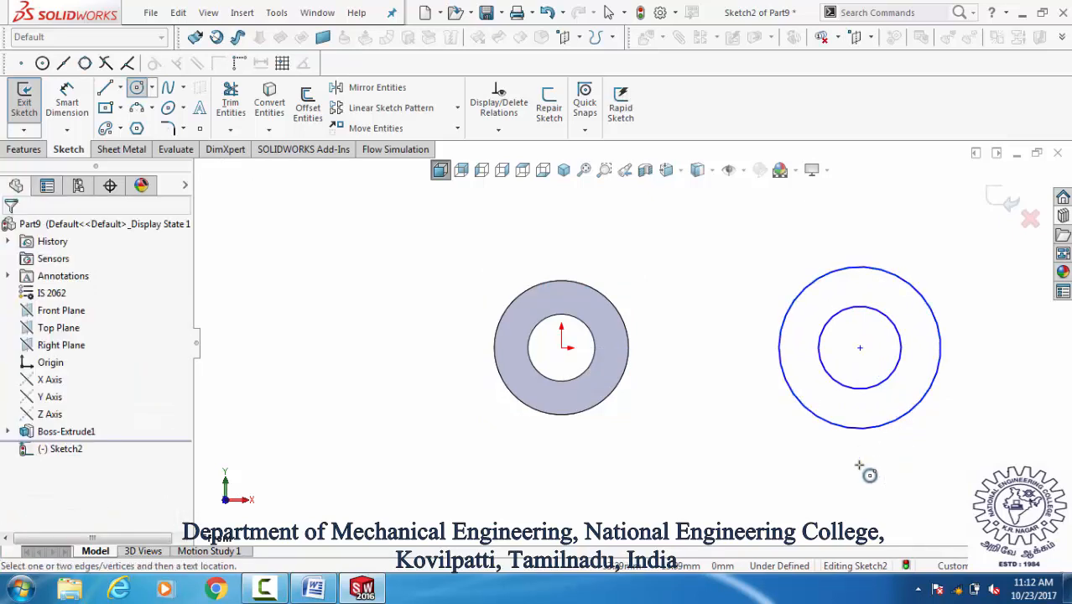
click(931, 309)
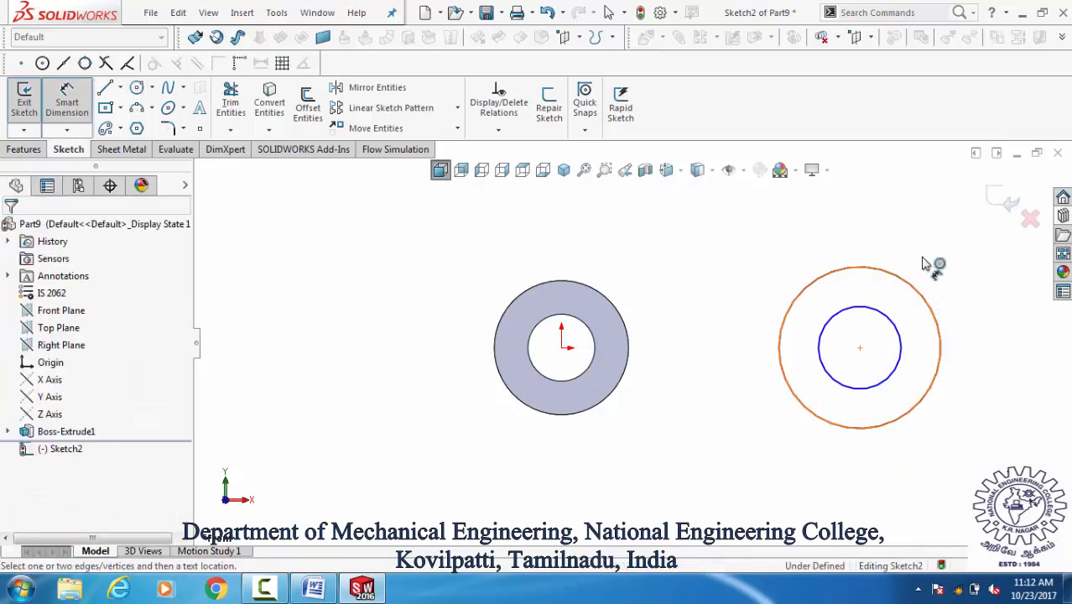
click(933, 260)
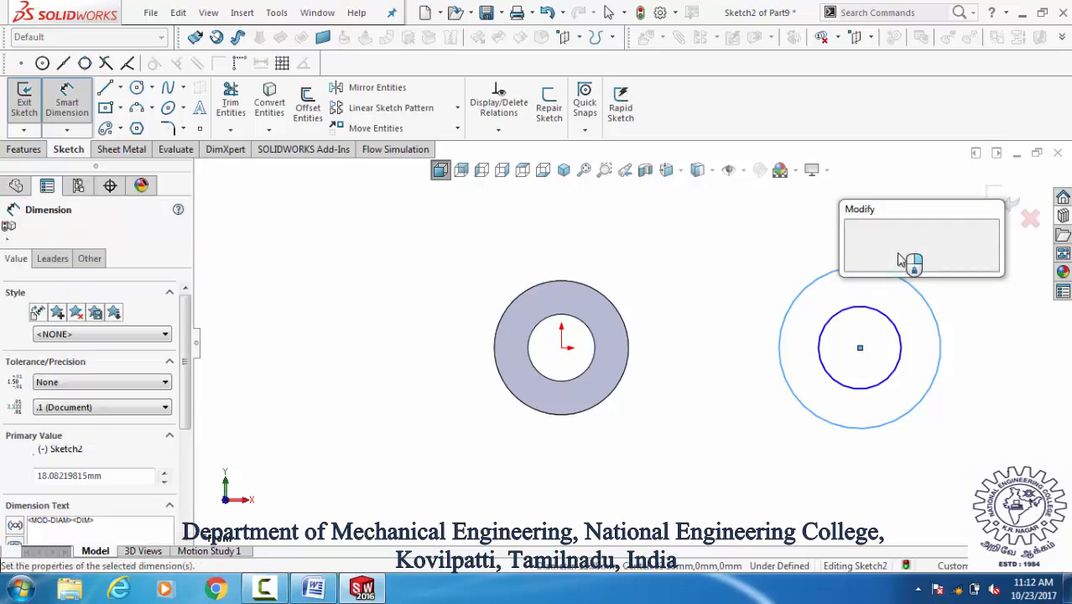
text(23)
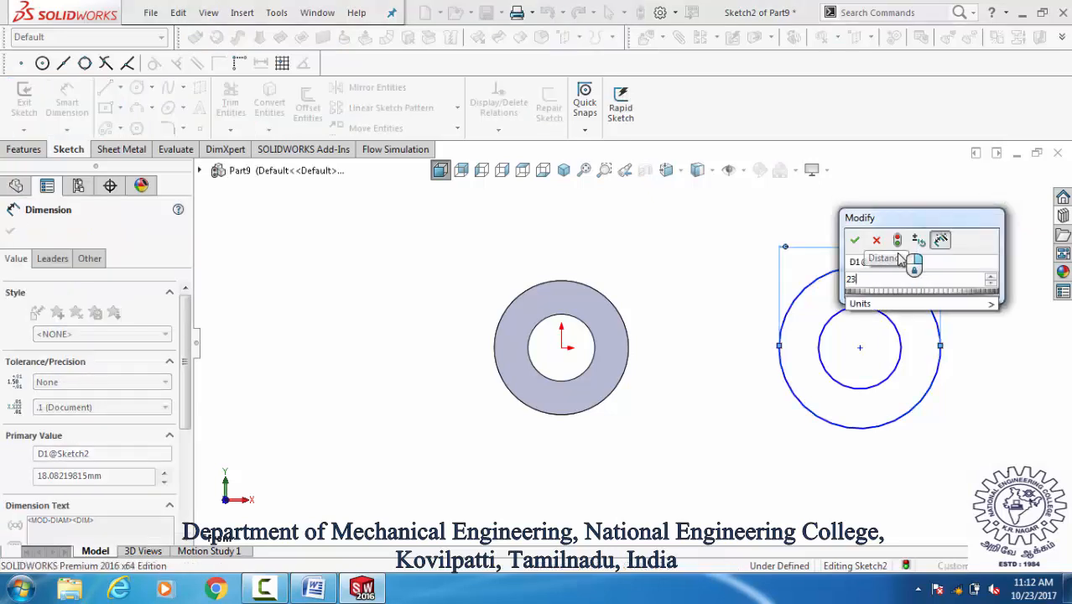
key(Return)
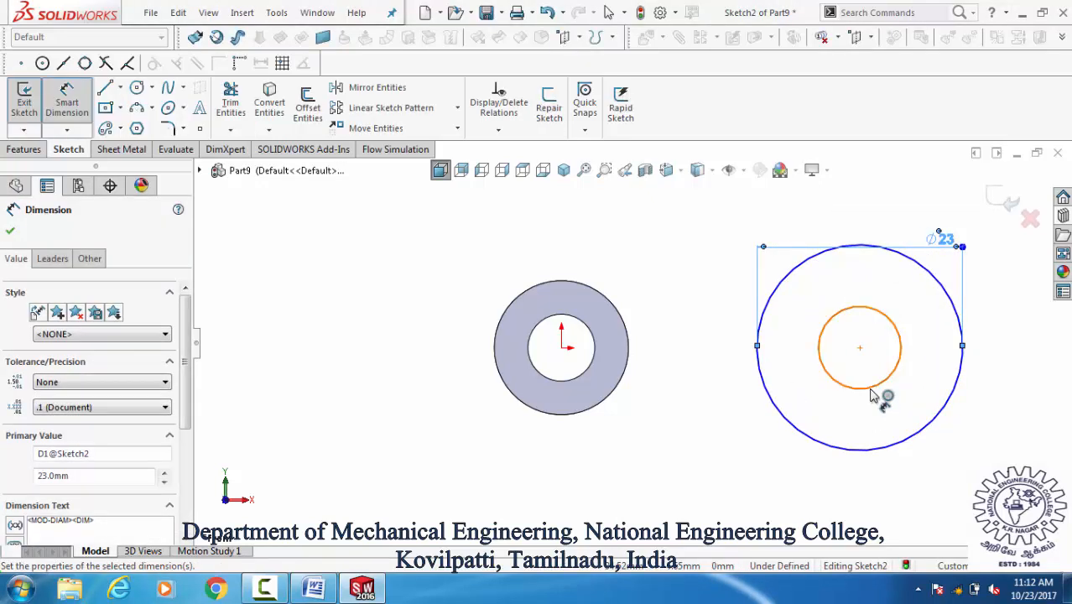
Step: Dimension the inner circle of the new pair with a diameter of 12.5 mm
click(872, 396)
click(901, 431)
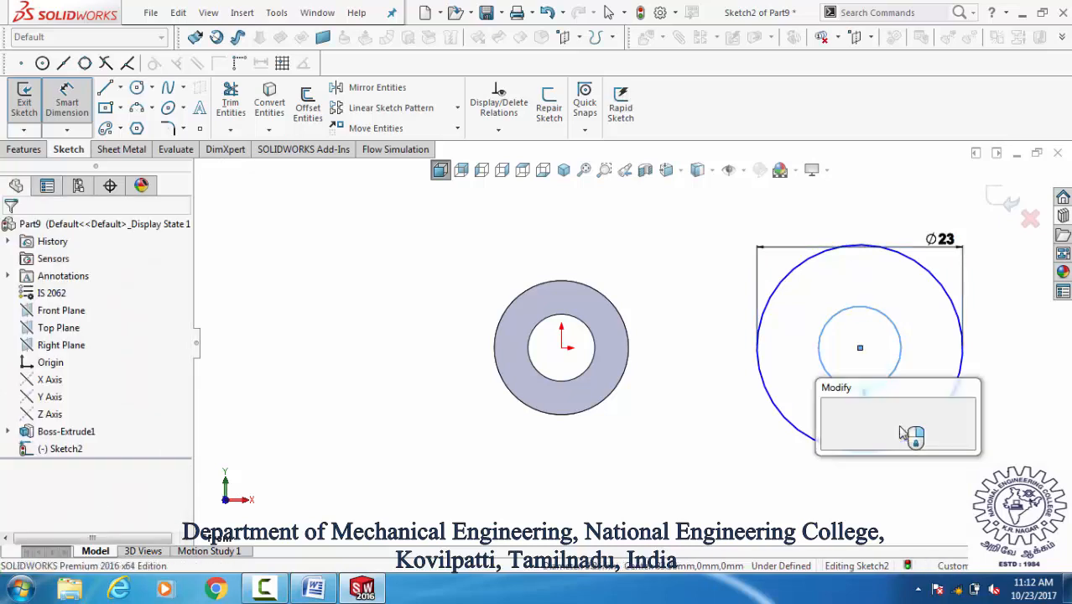
text(12.5)
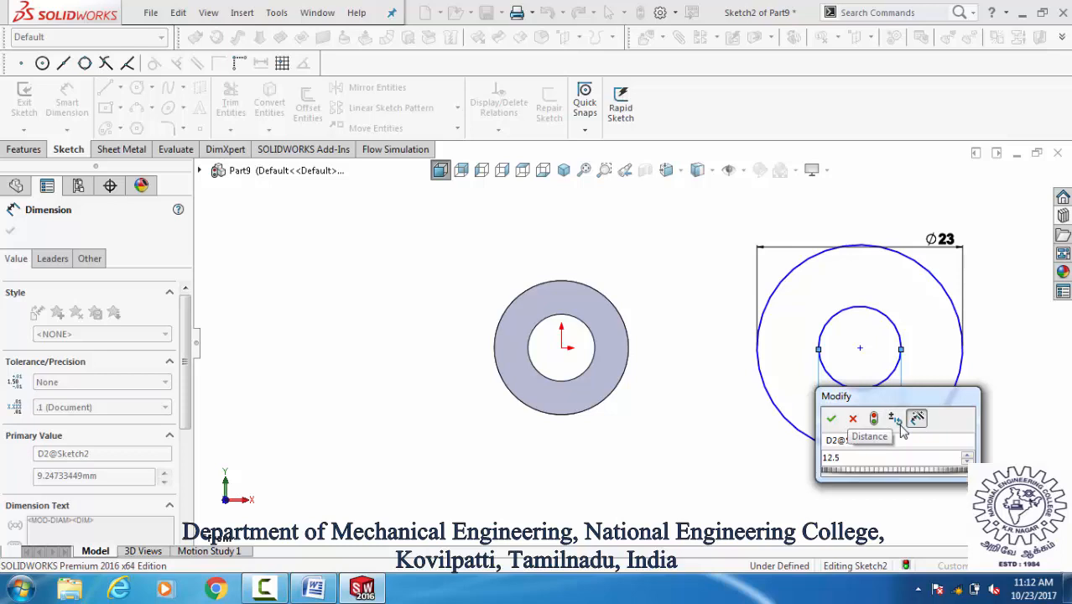
key(Escape)
click(921, 478)
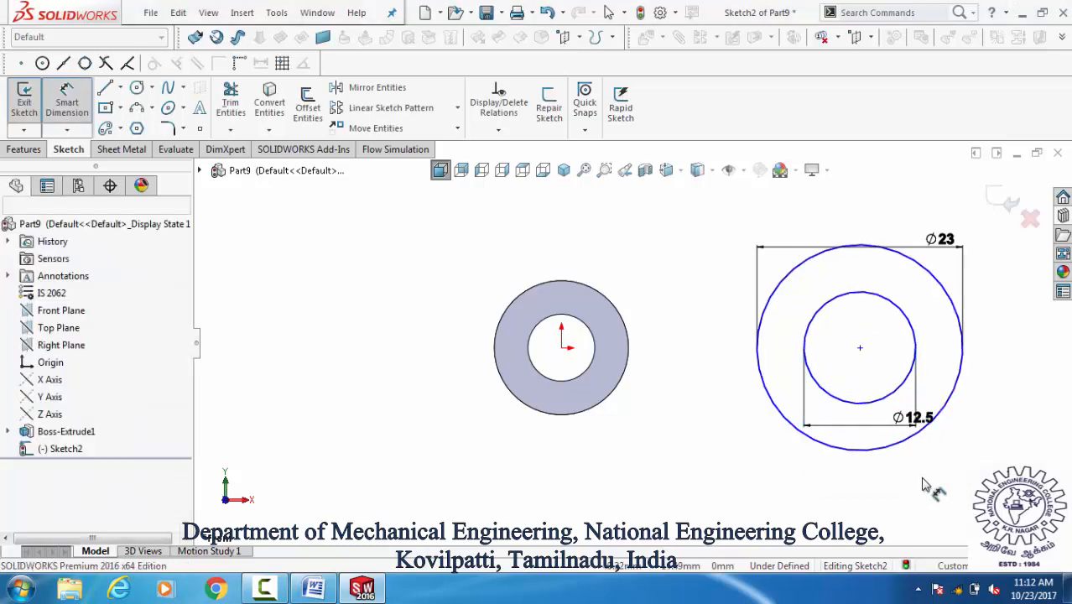
Step: Dimension the distance between the origin and the centre of the larger circle pair as 53.8 mm
scroll(630, 348, up, 1)
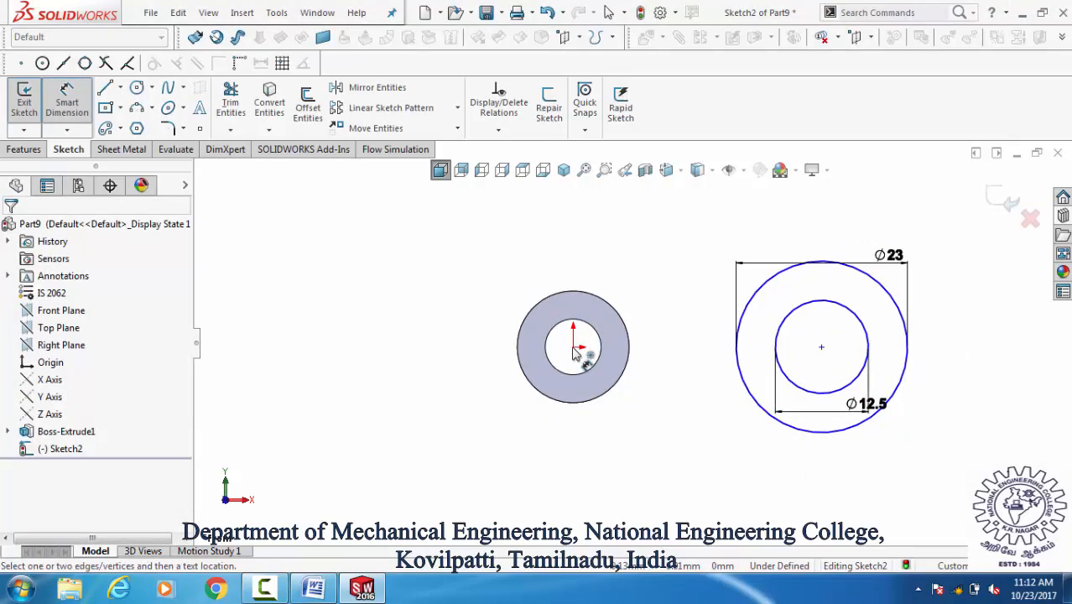
click(573, 348)
click(822, 347)
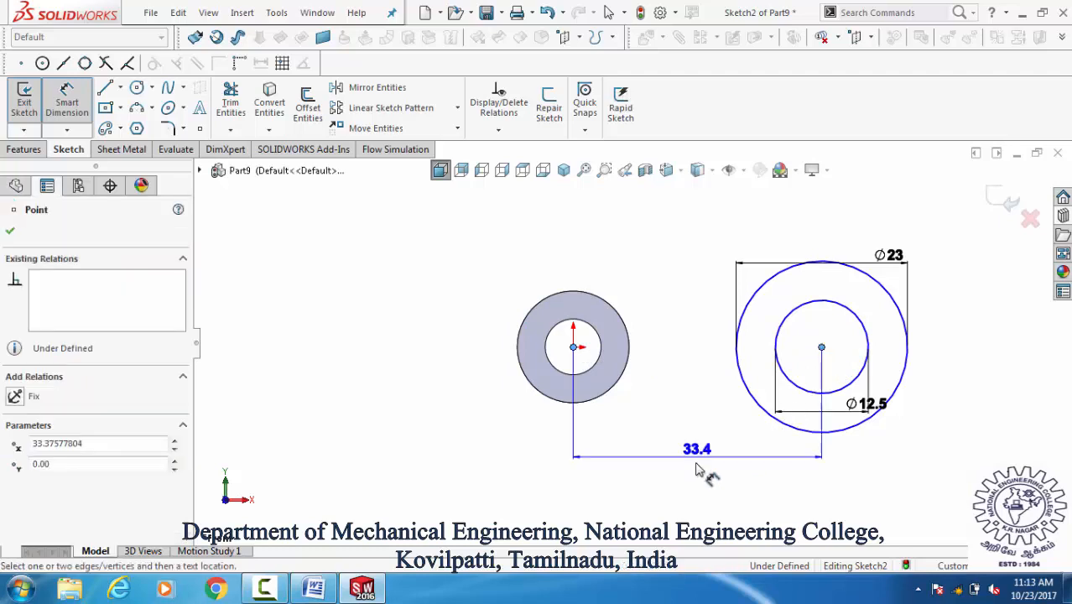
click(691, 491)
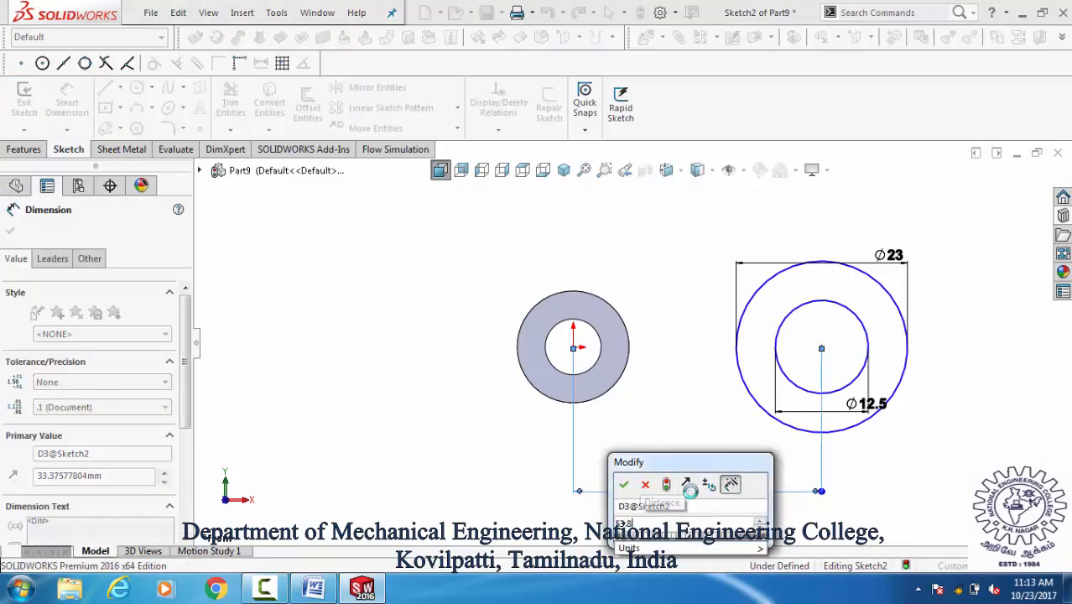
key(Return)
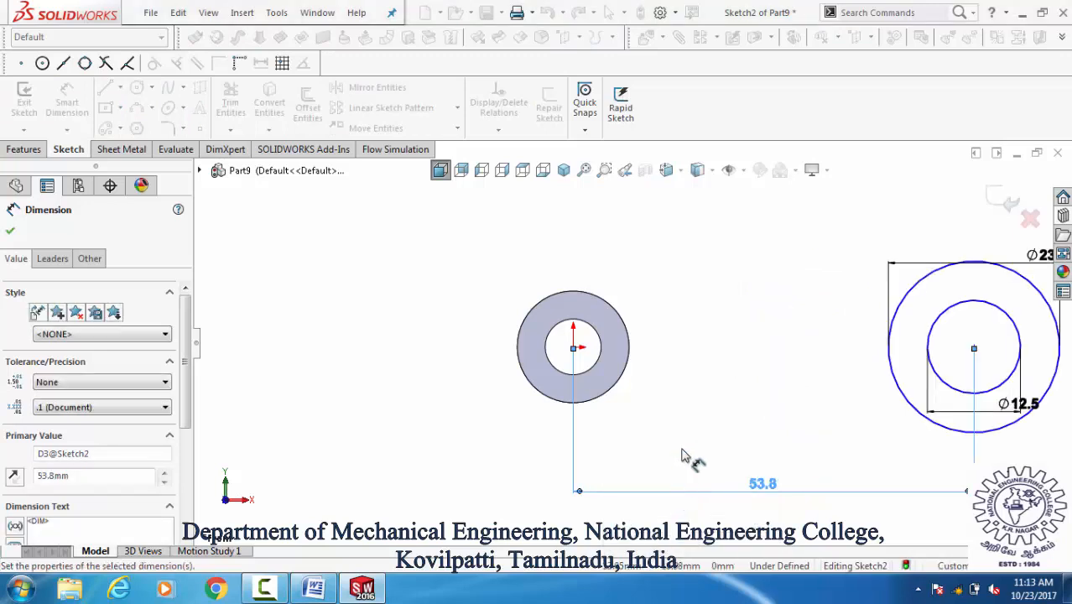
click(693, 431)
key(Escape)
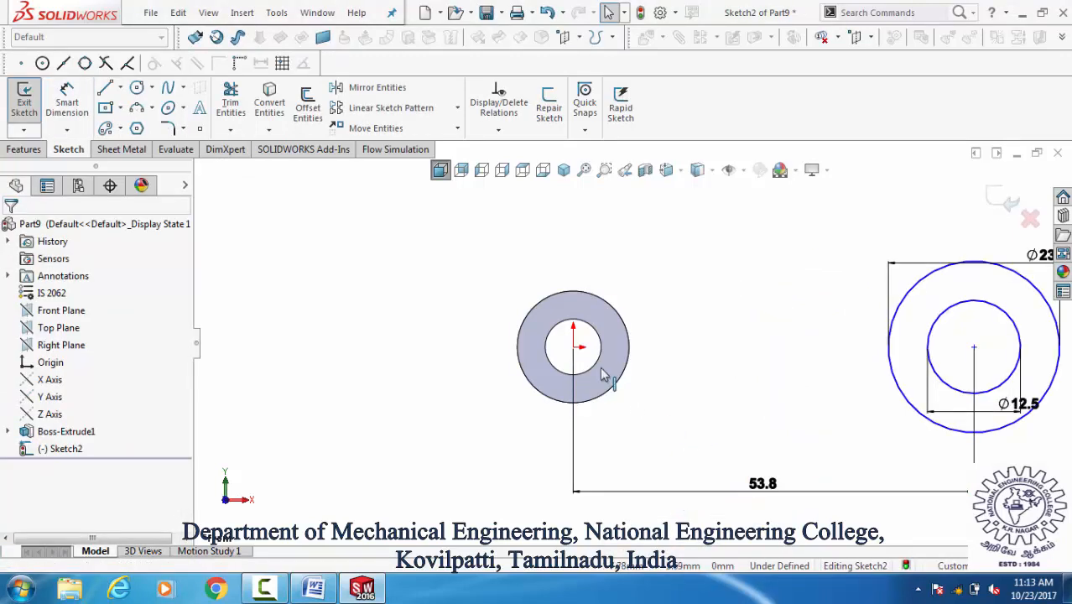
Step: Add a Horizontal relation between the origin and the centre point of the larger circle pair
click(574, 348)
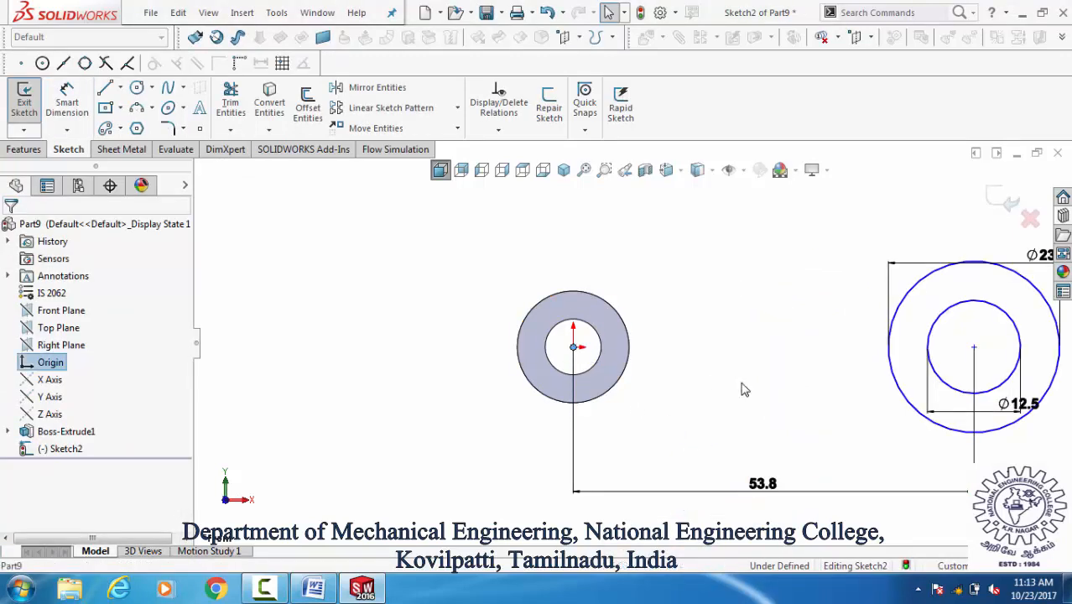
ctrl+click(974, 348)
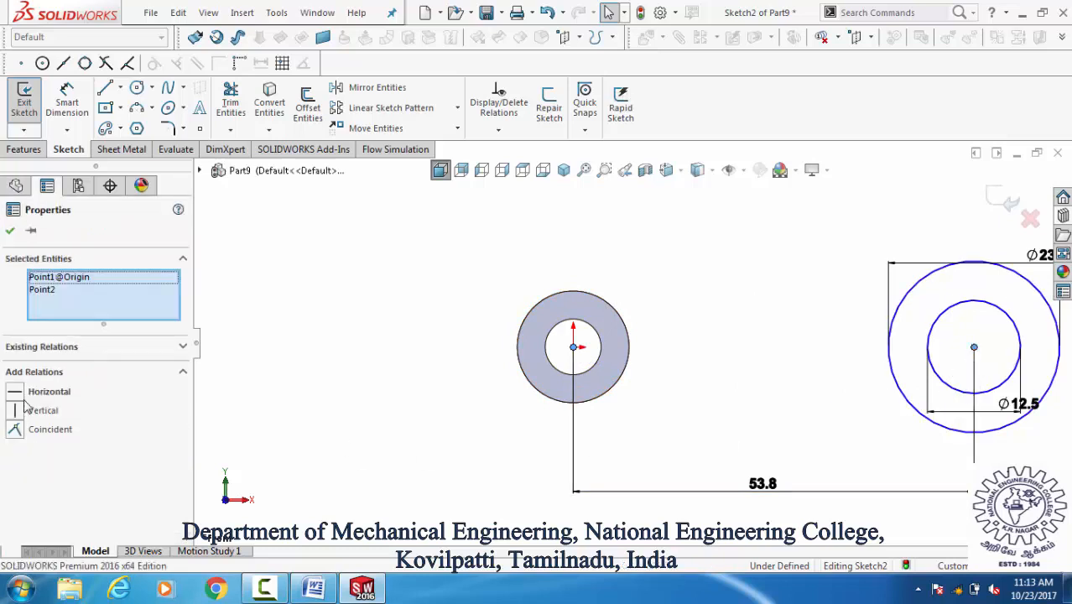
click(91, 400)
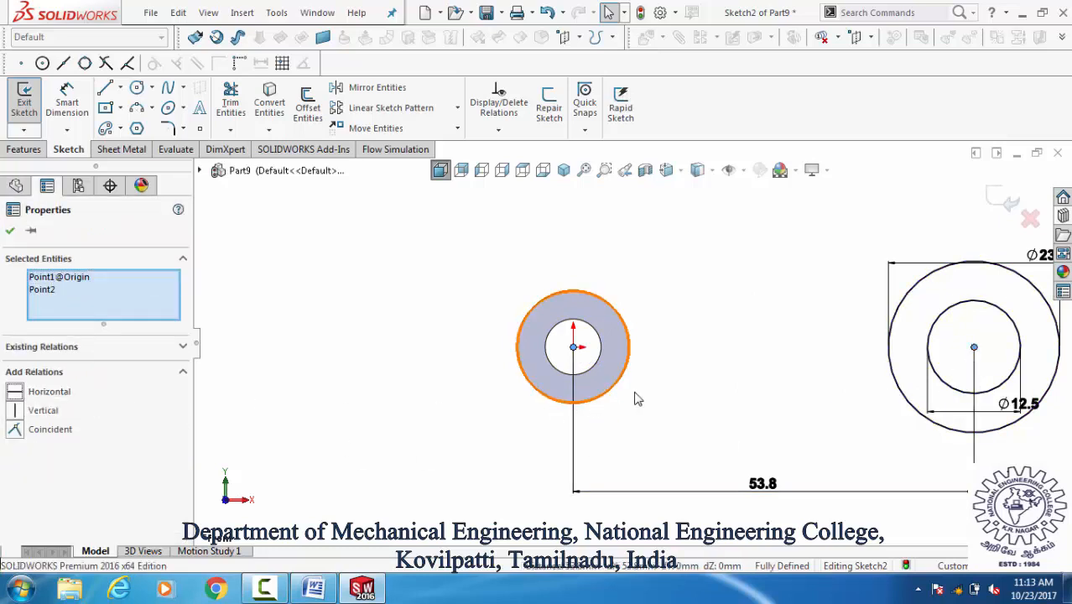
click(703, 412)
Step: Extrude the larger ring profile 20 mm with the Mid Plane end condition
scroll(889, 329, up, 3)
scroll(912, 321, down, 1)
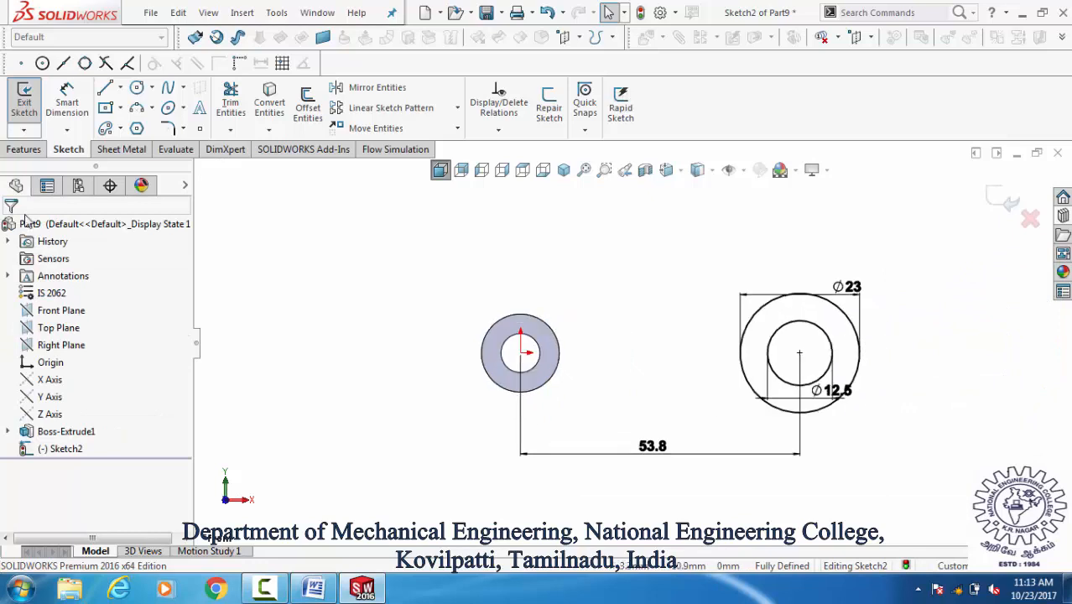
click(19, 150)
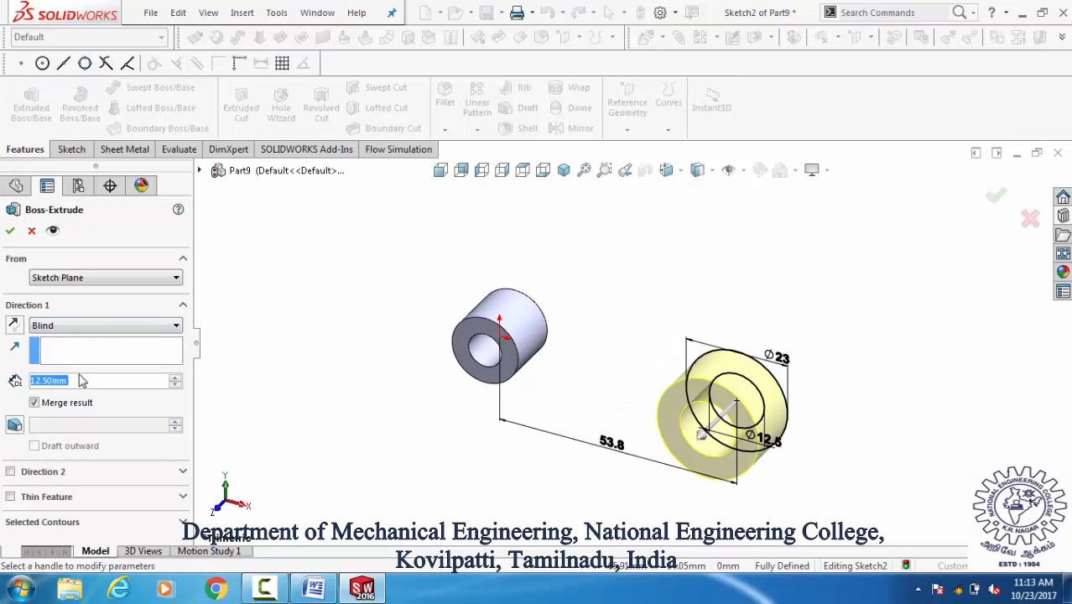
text(20)
key(Return)
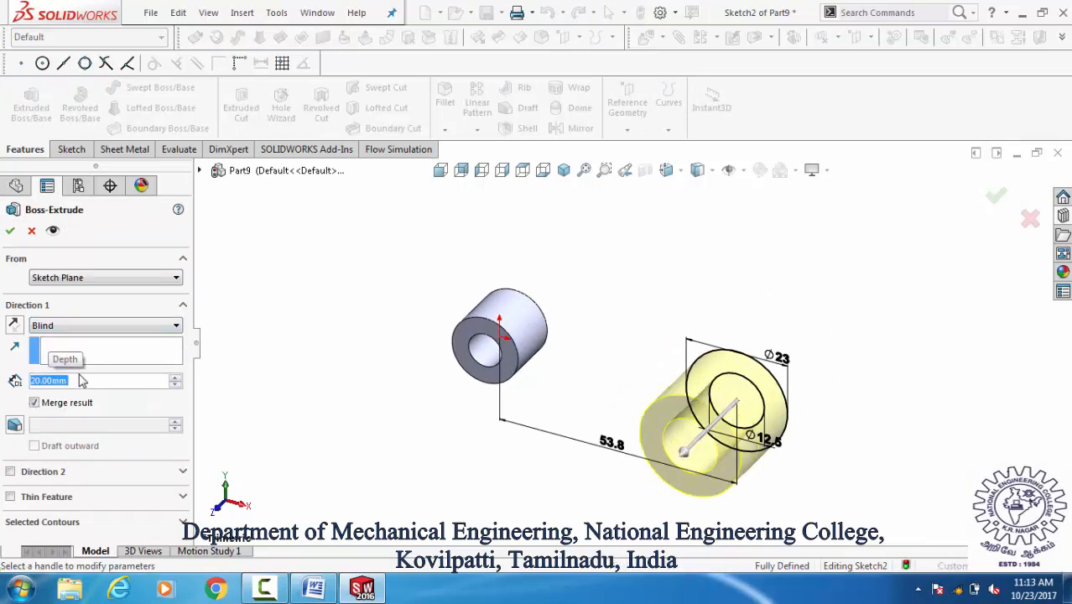
click(147, 326)
click(104, 403)
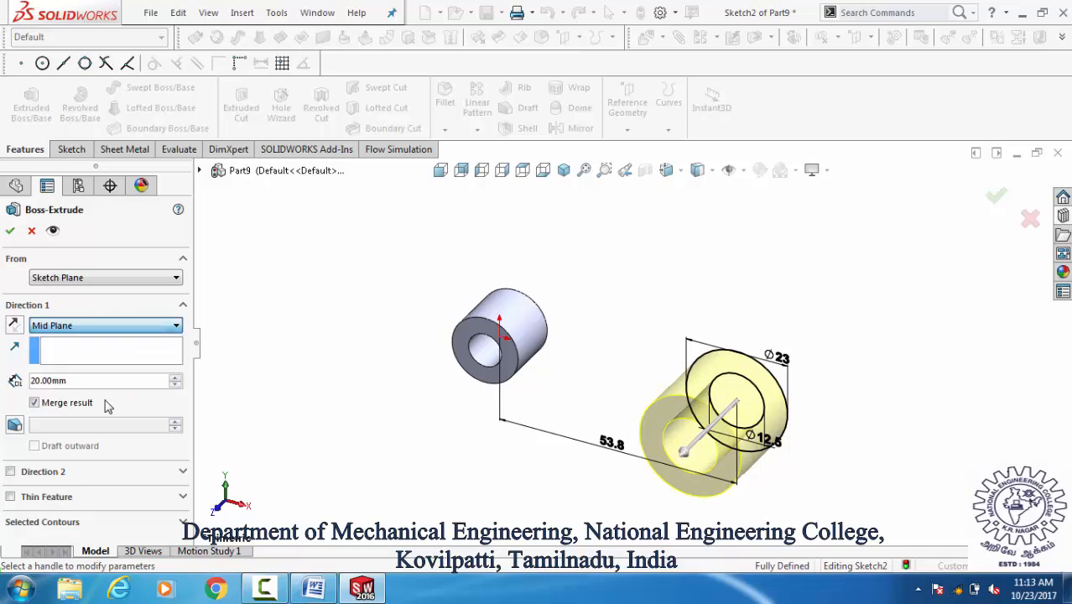
click(10, 230)
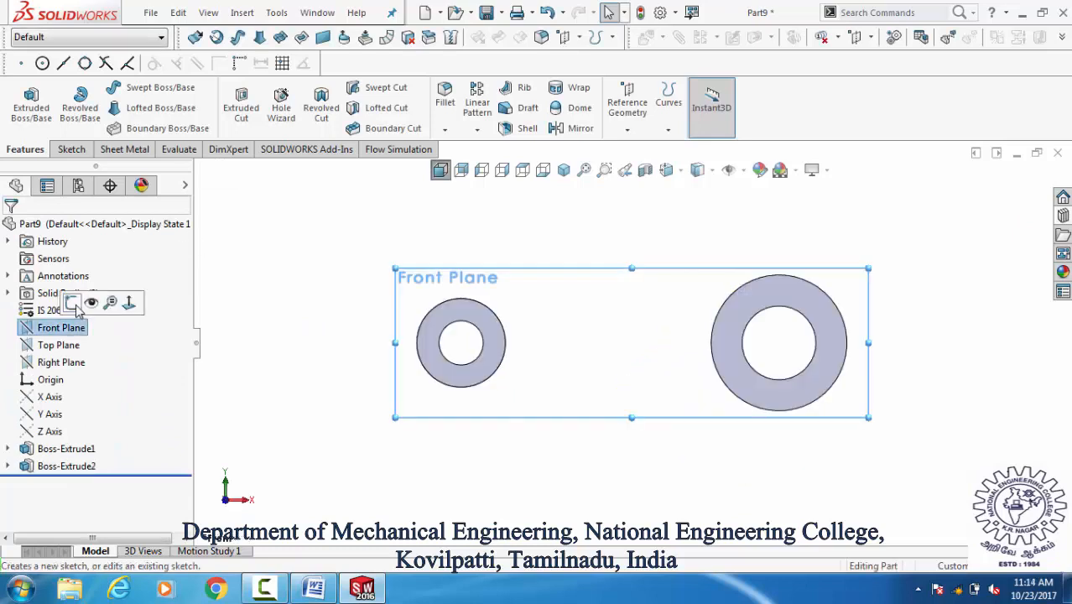
Step: Start a Front Plane sketch with a line joining the topmost points of the small and large bosses' outer circles
click(75, 304)
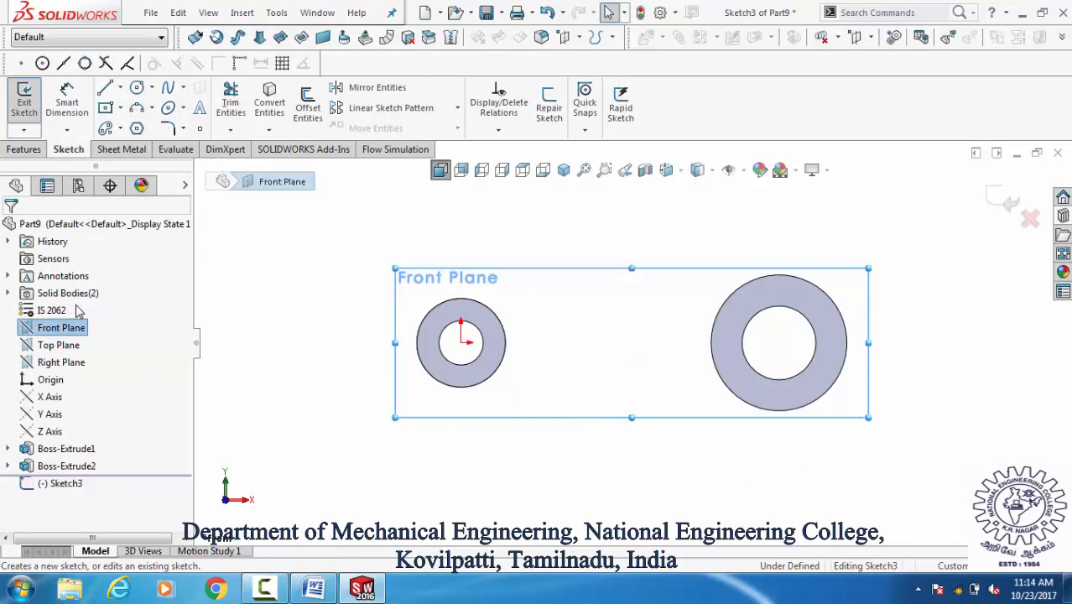
click(104, 88)
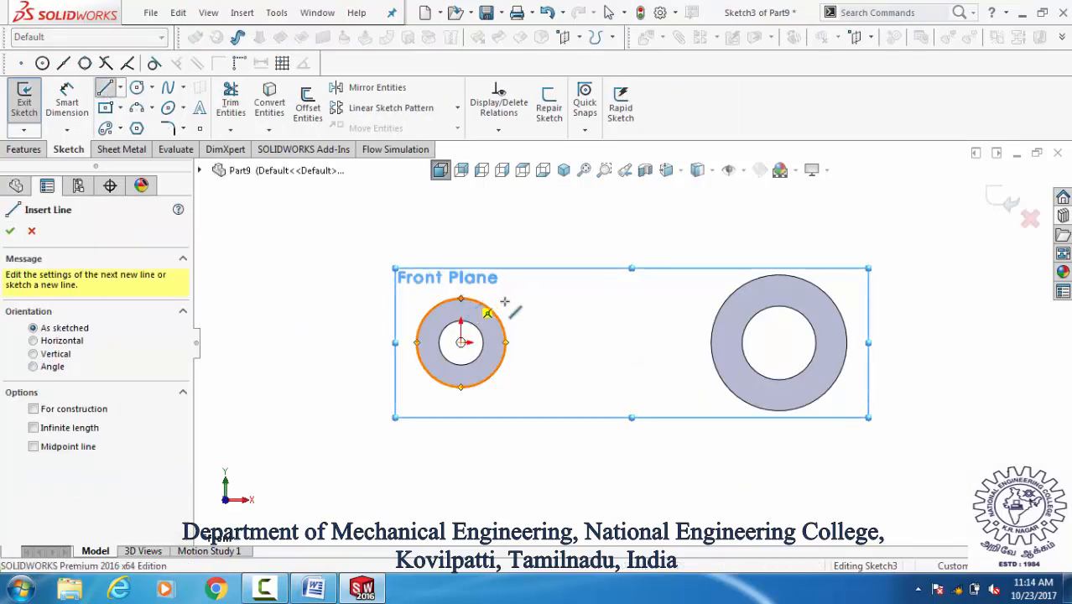
click(467, 298)
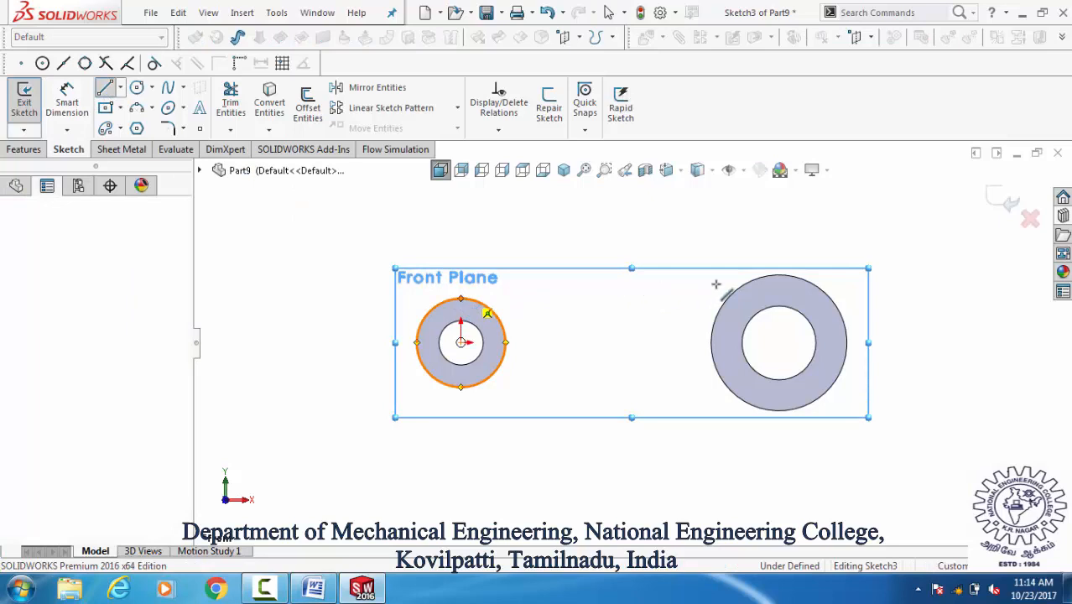
click(794, 302)
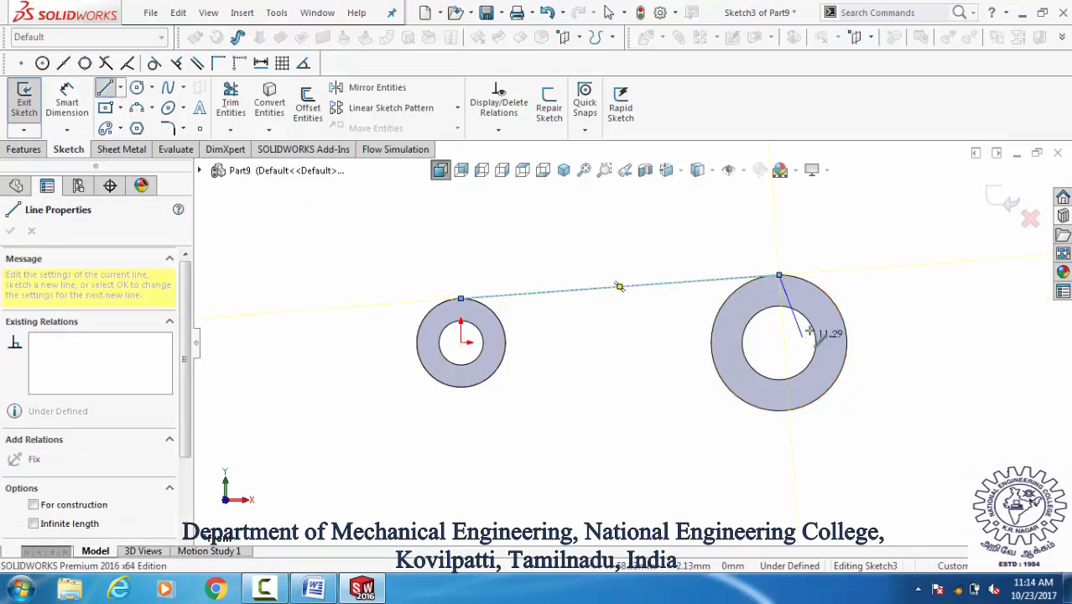
key(Escape)
key(Escape)
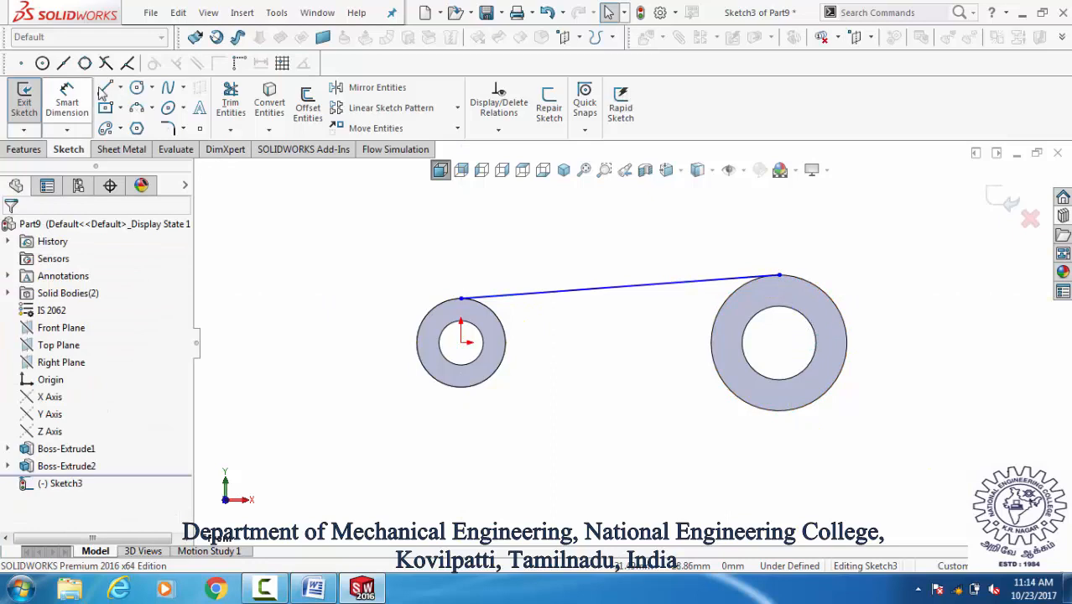
Step: Sketch a second line joining the bottommost points of the two bosses' outer circles
click(460, 386)
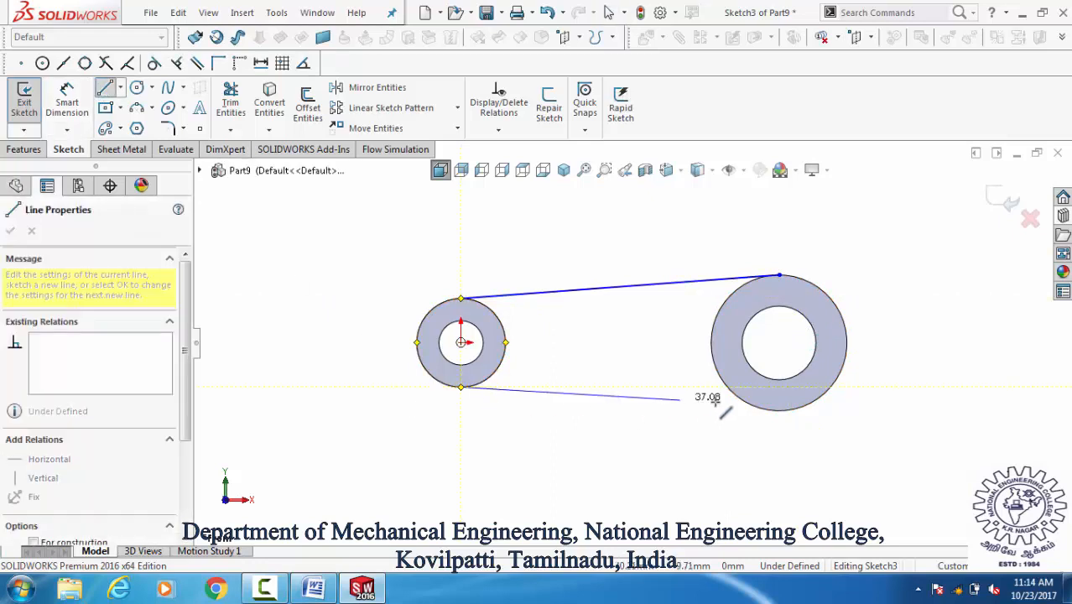
click(796, 436)
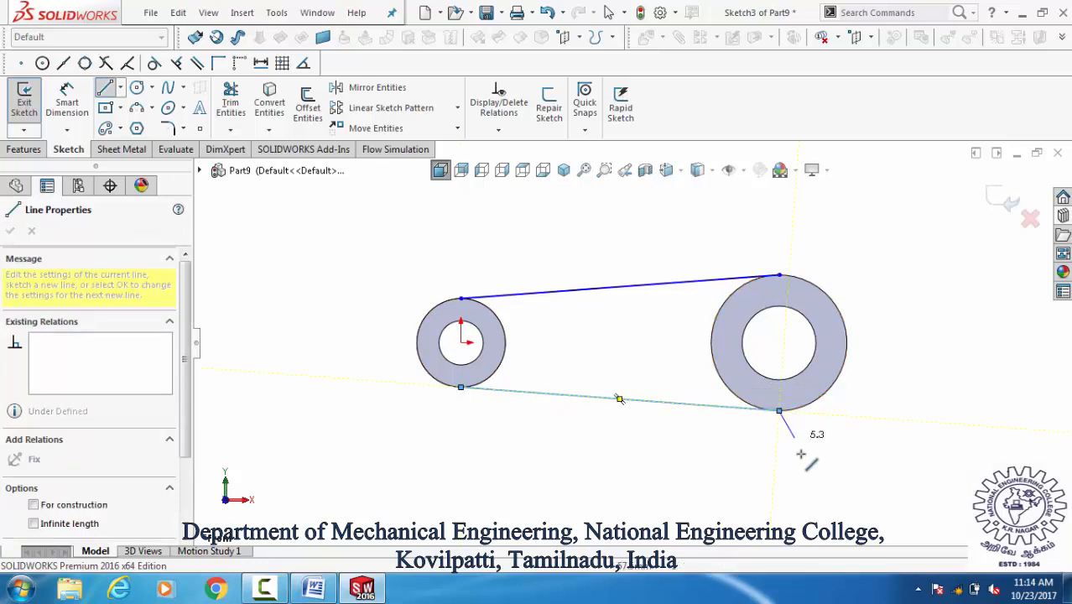
key(Escape)
key(Escape)
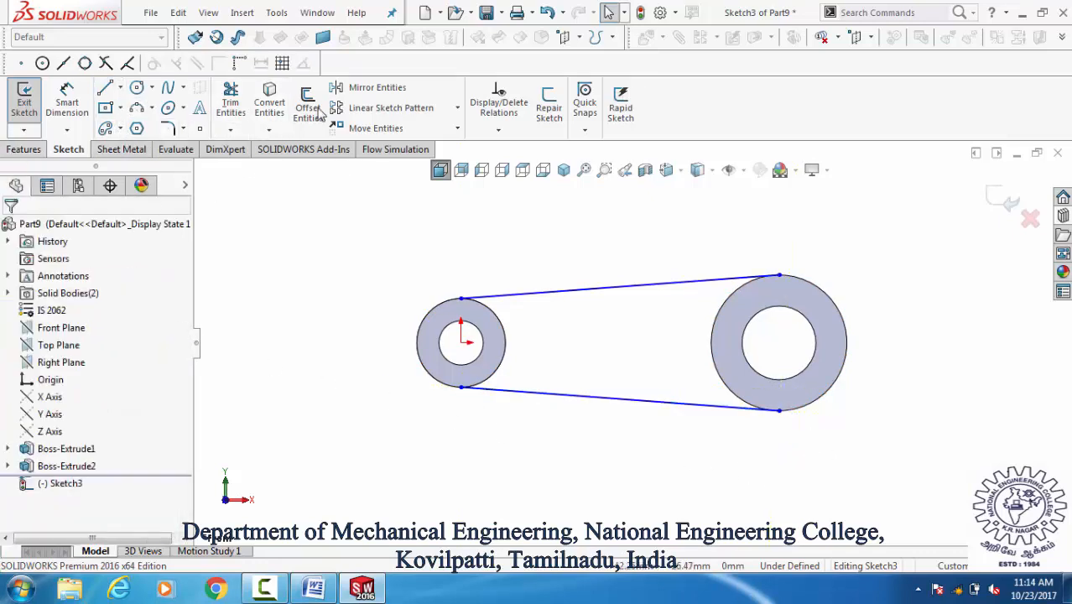
Step: Convert the outer circular edges of both bosses into sketch entities
middle_drag(323, 287, 306, 327)
click(486, 313)
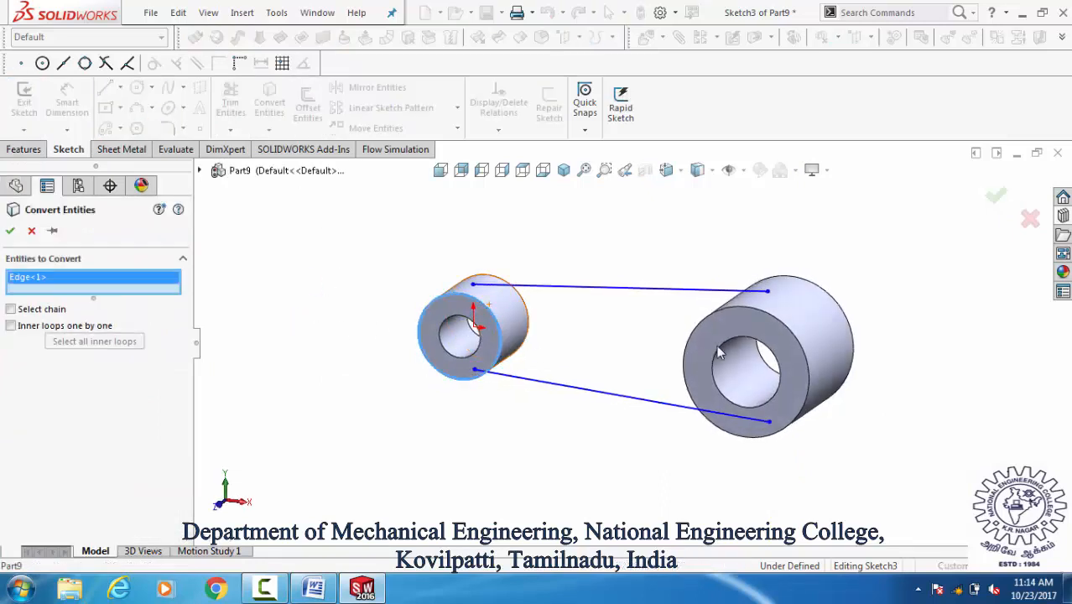
click(789, 333)
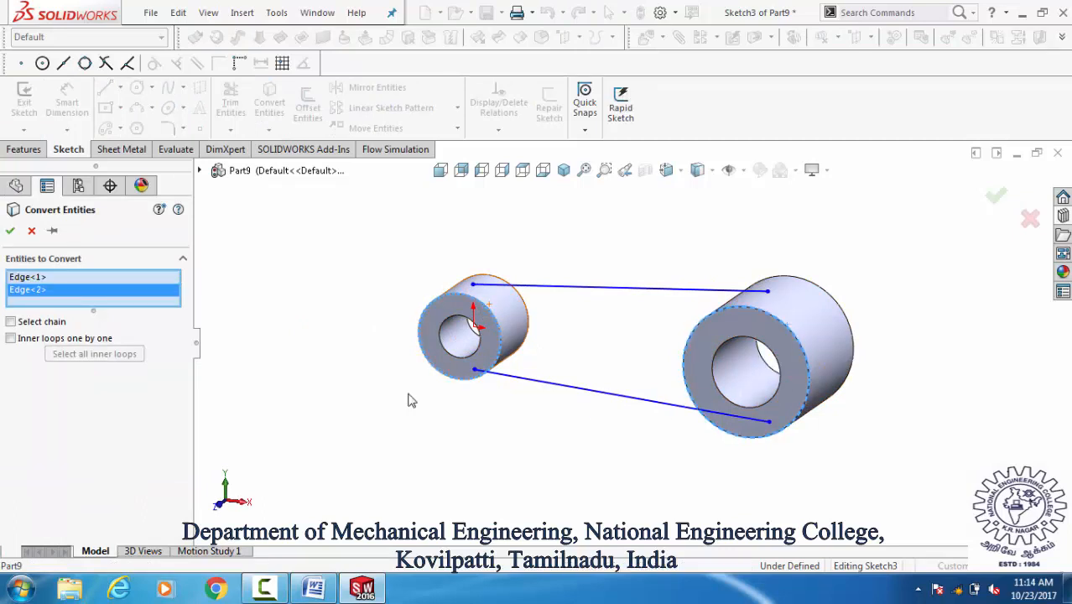
click(11, 231)
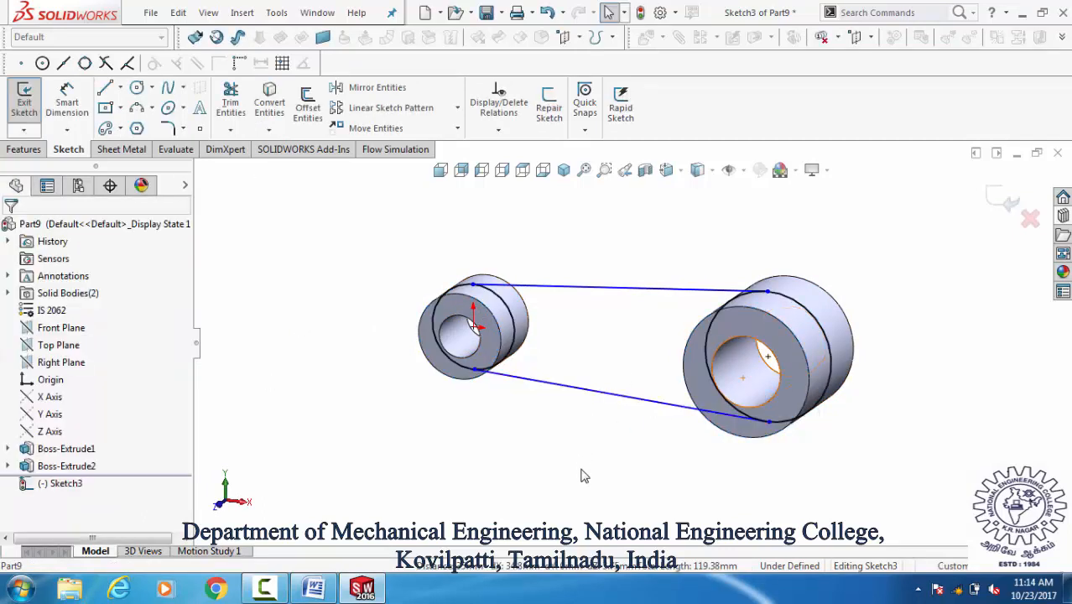
Step: Extrude only the web region between the two bosses 8.2 mm with the Mid Plane end condition
click(23, 151)
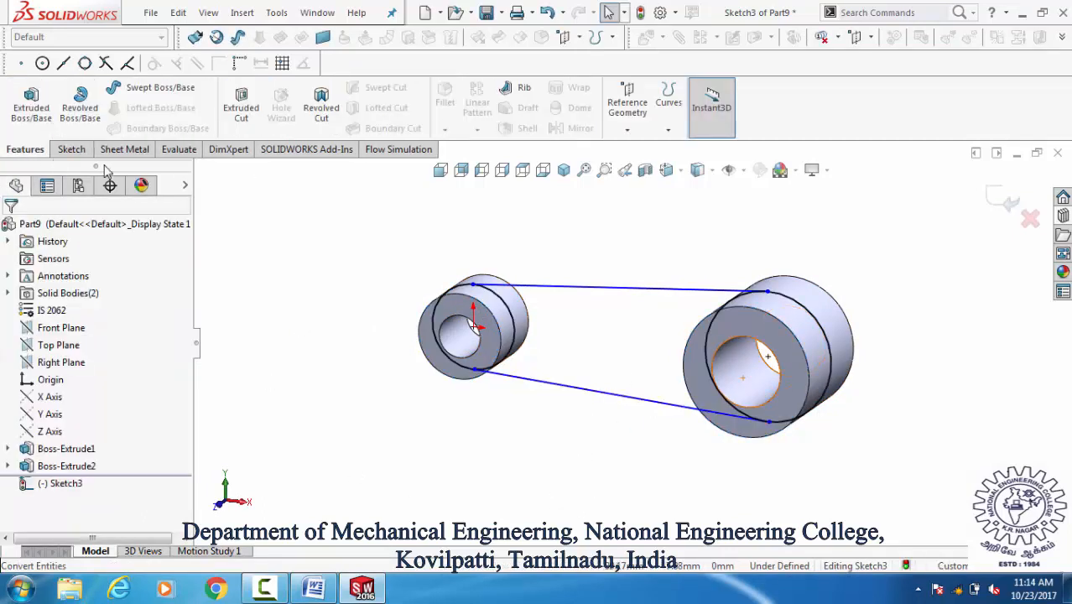
click(25, 112)
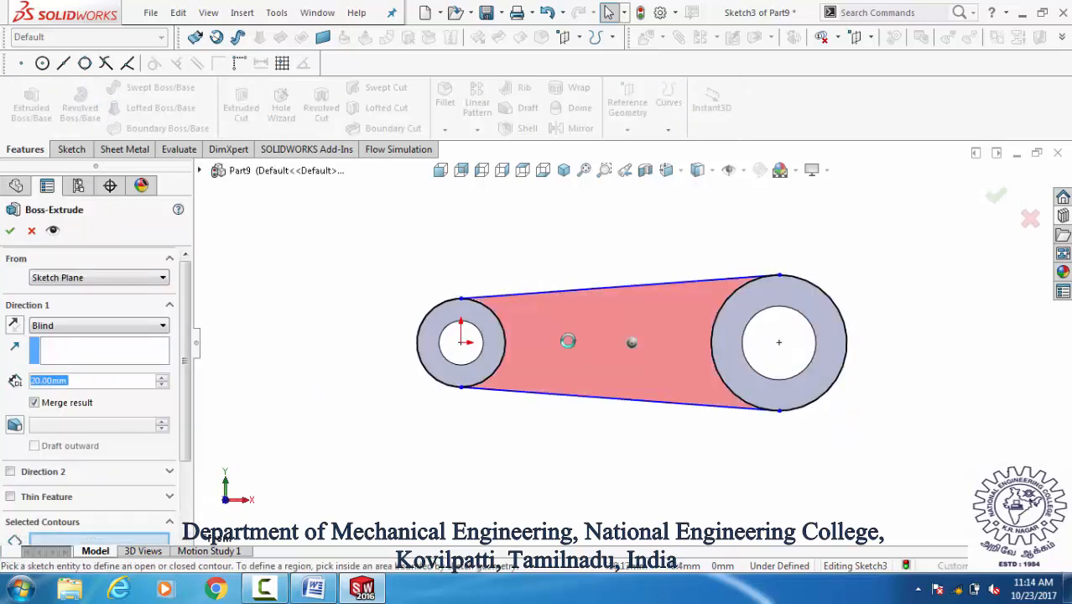
click(562, 358)
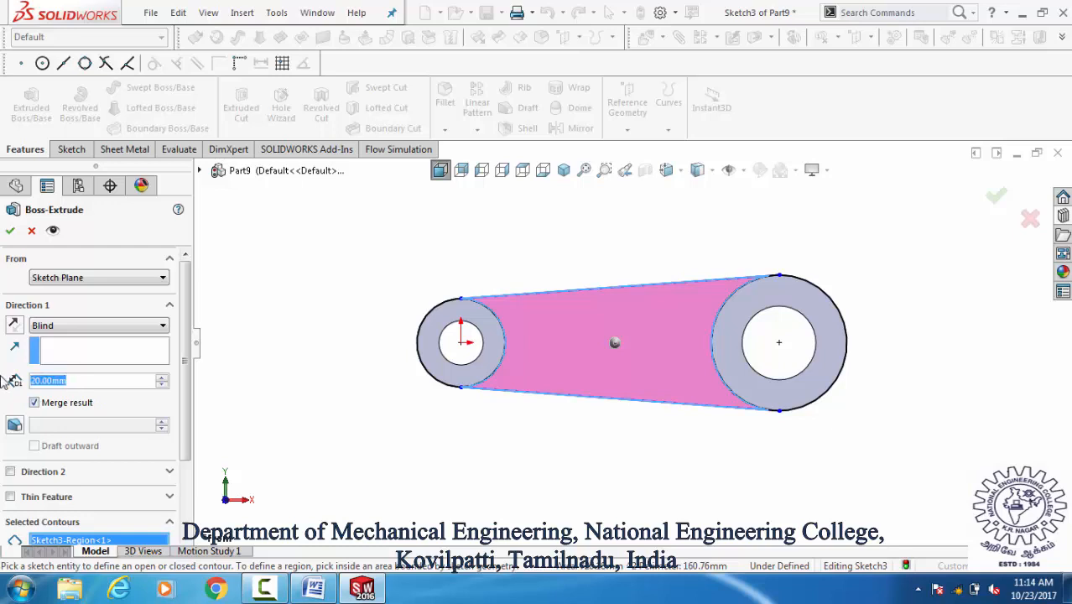
text(8.2)
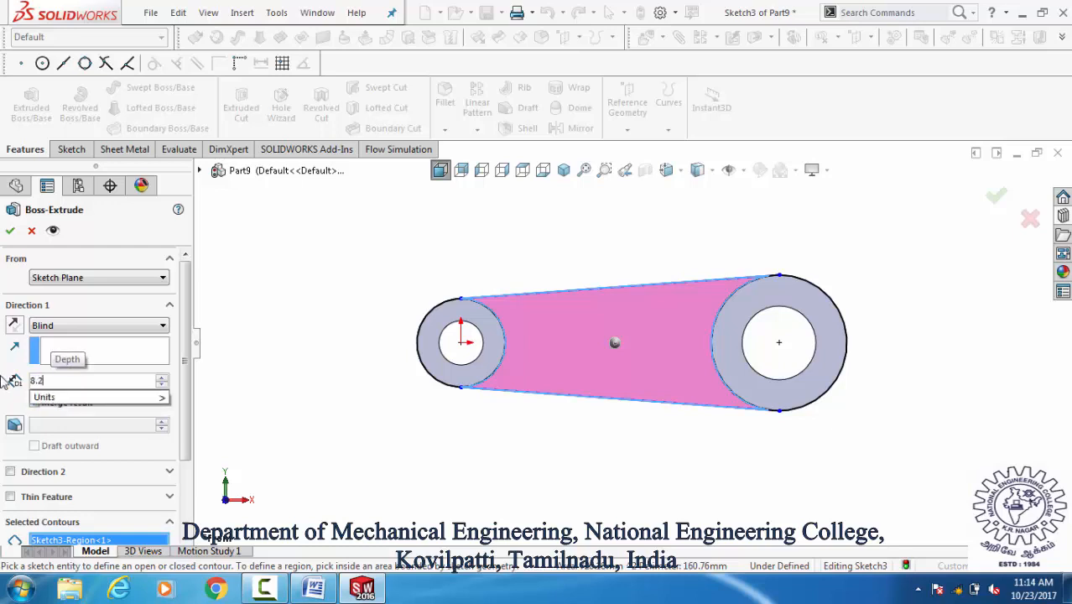
key(Return)
click(71, 325)
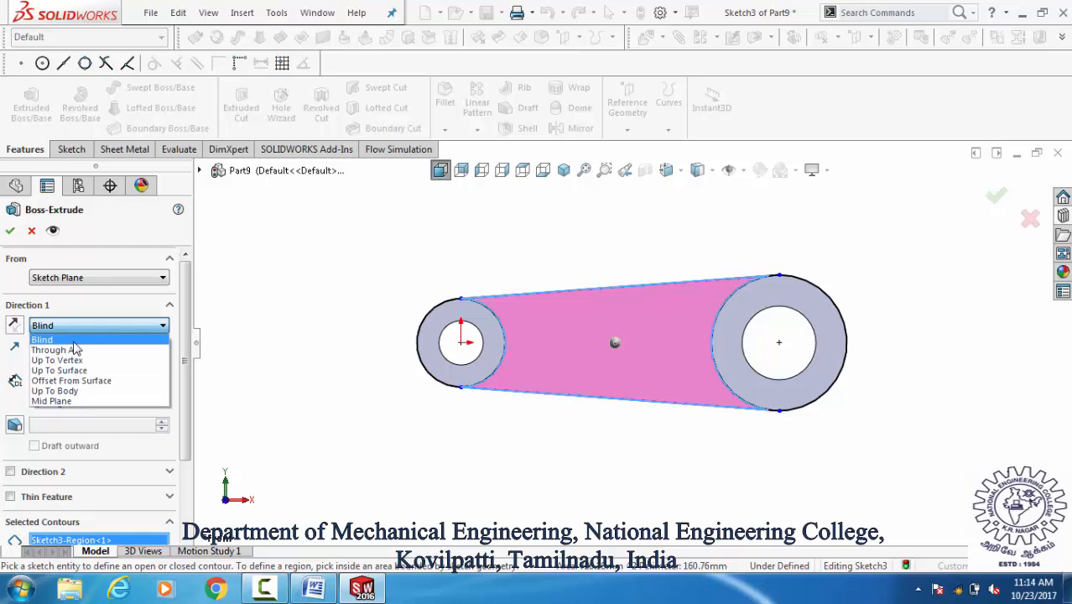
click(74, 403)
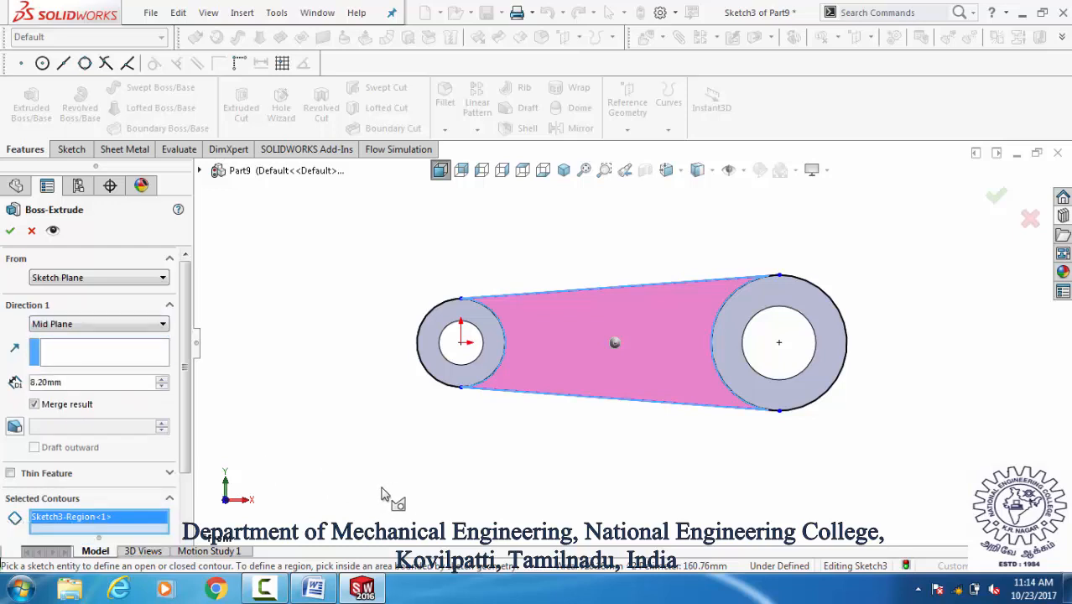
middle_drag(381, 486, 376, 574)
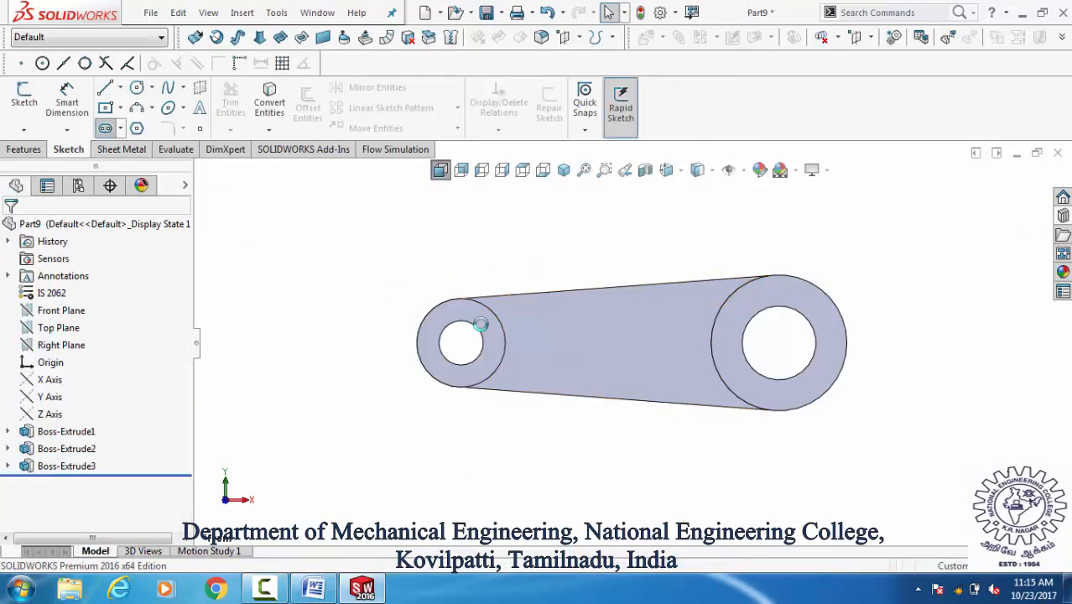
Step: Sketch a horizontal straight slot in the middle of the web face, about 20.5 mm between centres and 6.4 mm wide
click(552, 339)
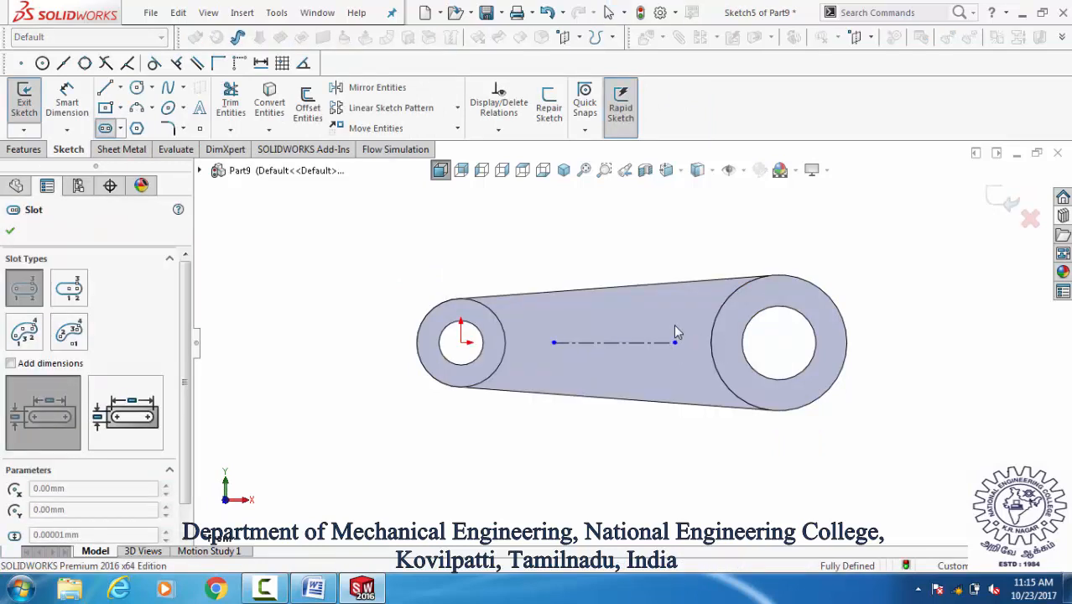
click(675, 342)
click(704, 361)
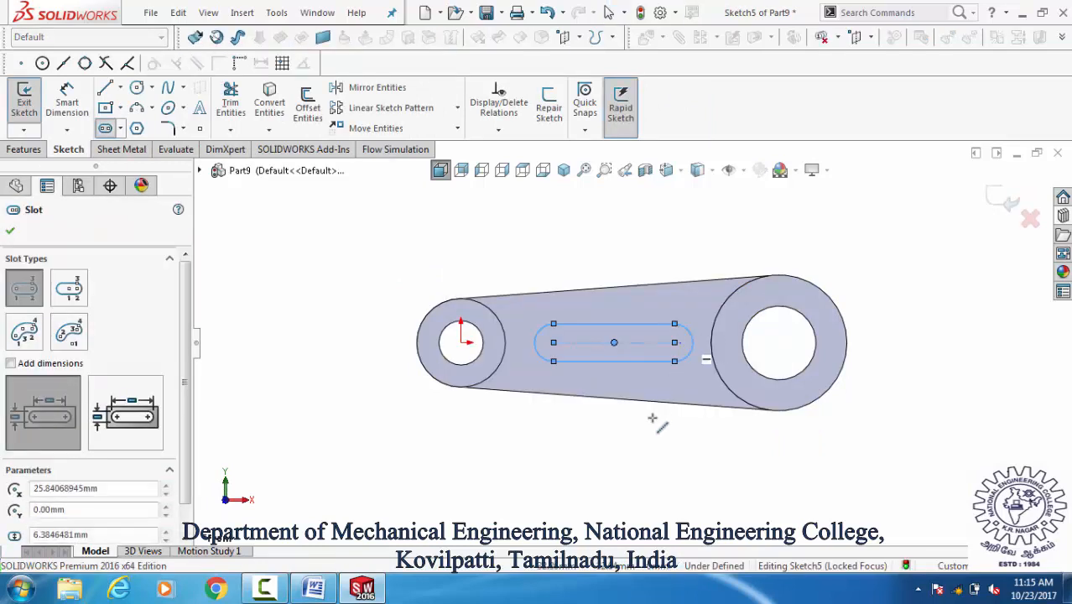
Step: Dimension the slot's centre-to-centre length to 17.5 mm
click(60, 98)
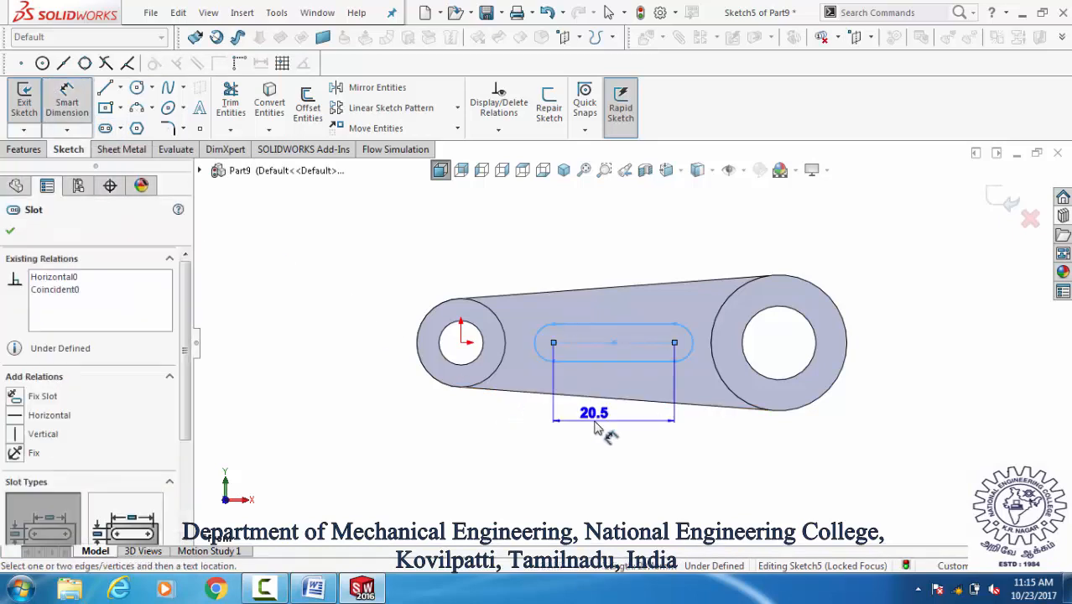
click(600, 430)
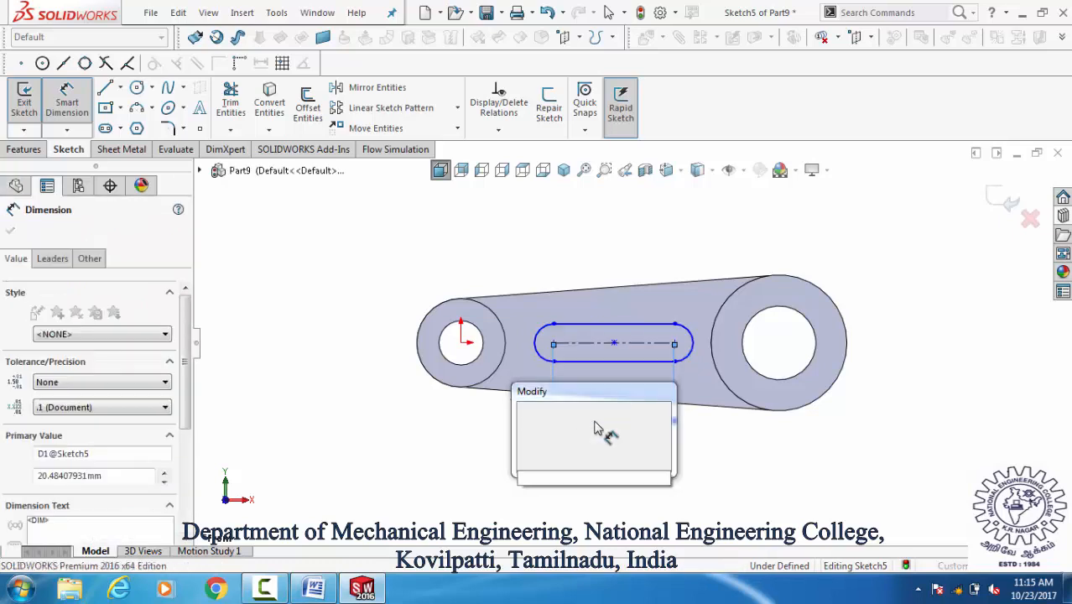
text(17.5)
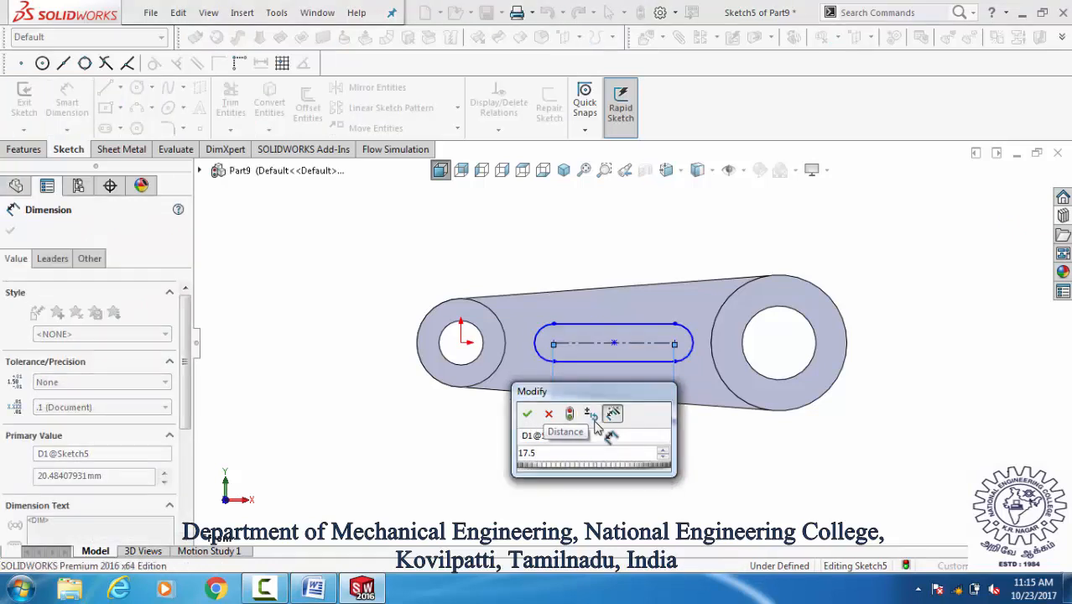
key(Return)
key(Escape)
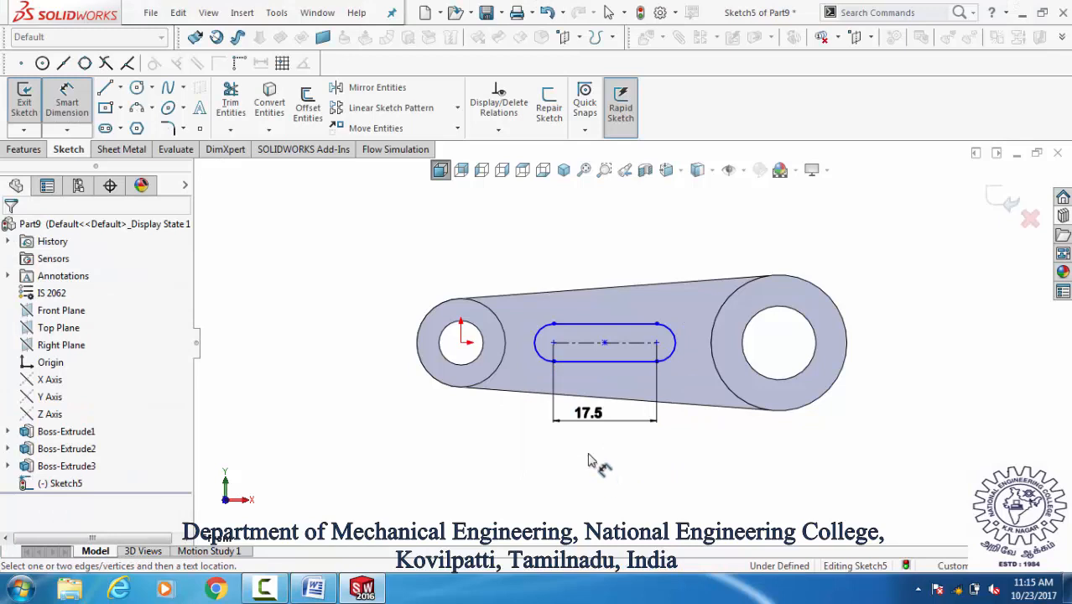
Step: Dimension the slot's end arc near the small boss to a 3.1 mm radius
click(539, 334)
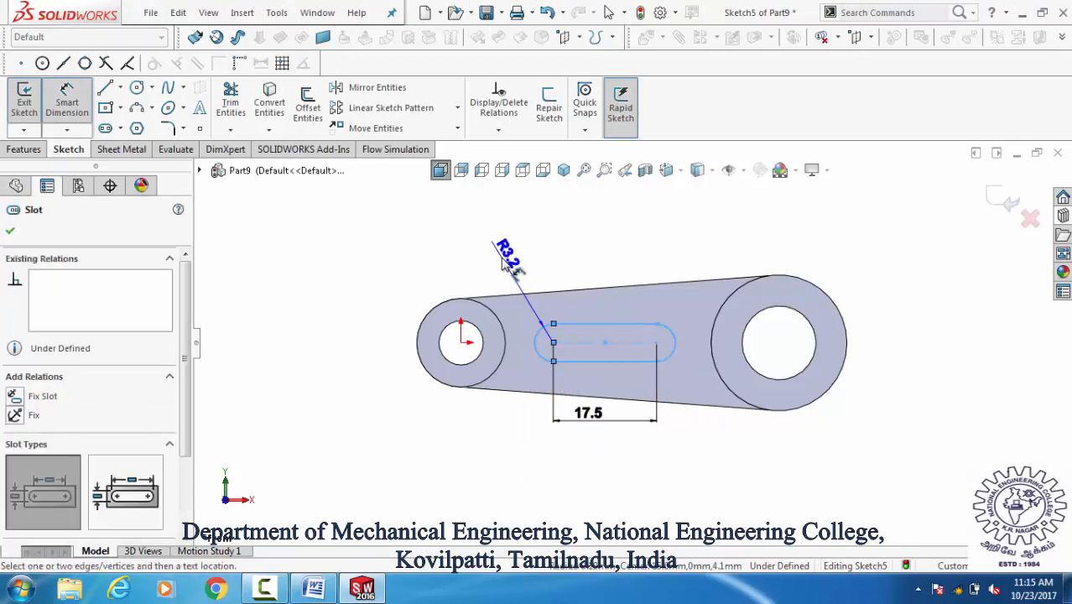
click(503, 263)
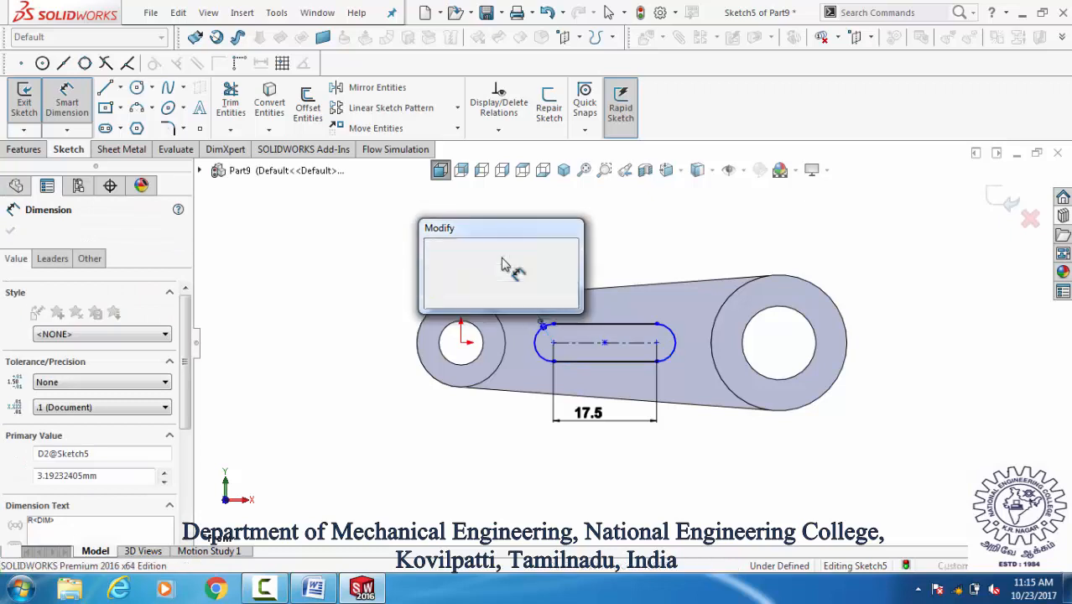
text(3.1)
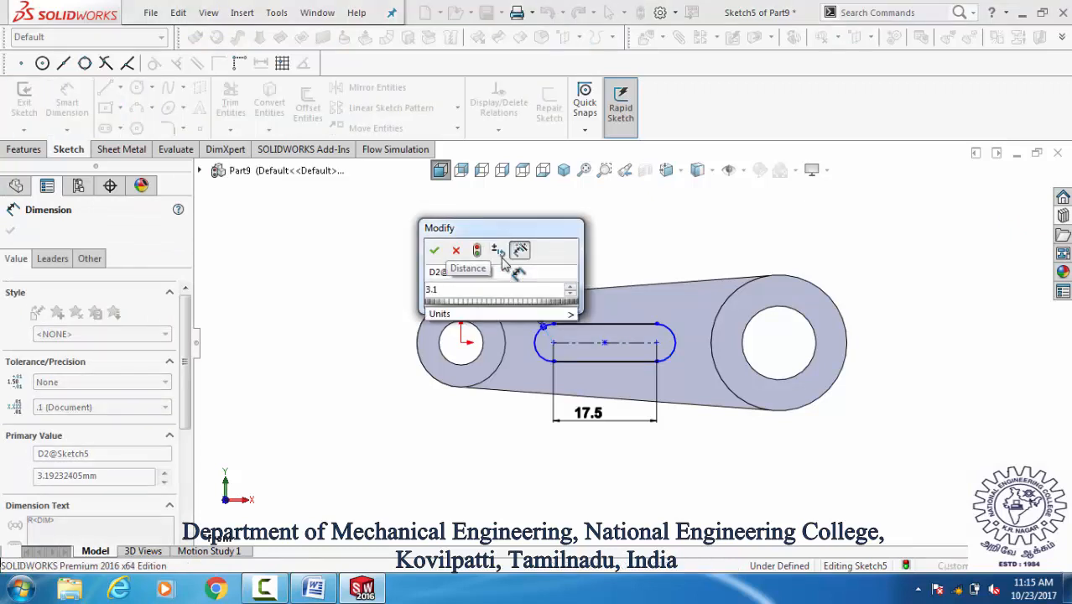
key(Return)
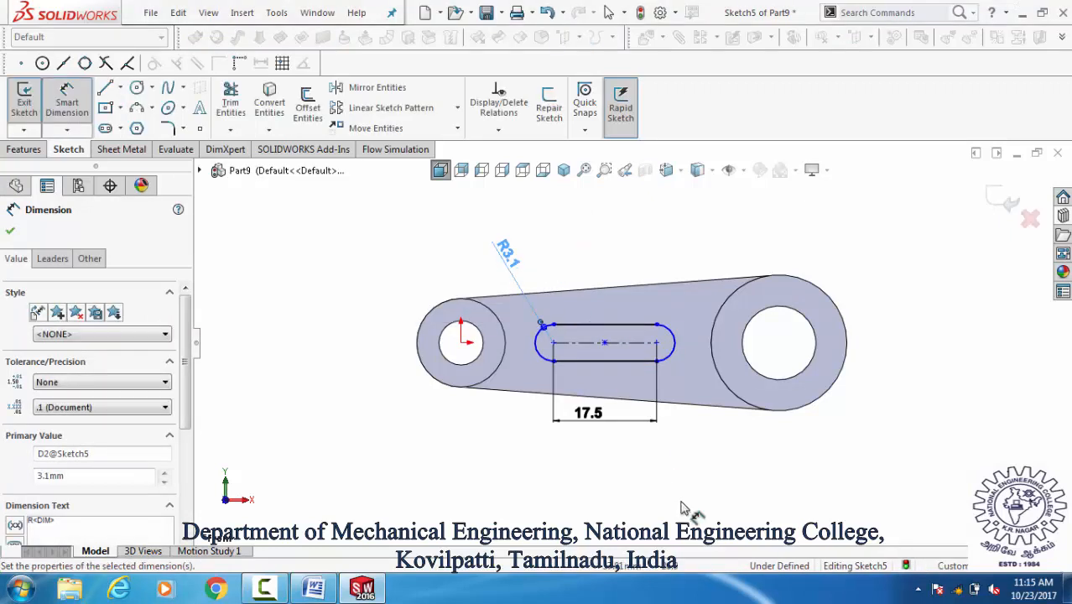
click(669, 457)
Step: Dimension the horizontal distance from the slot's nearer arc centre to the large boss's centre as 21.3 mm
click(657, 342)
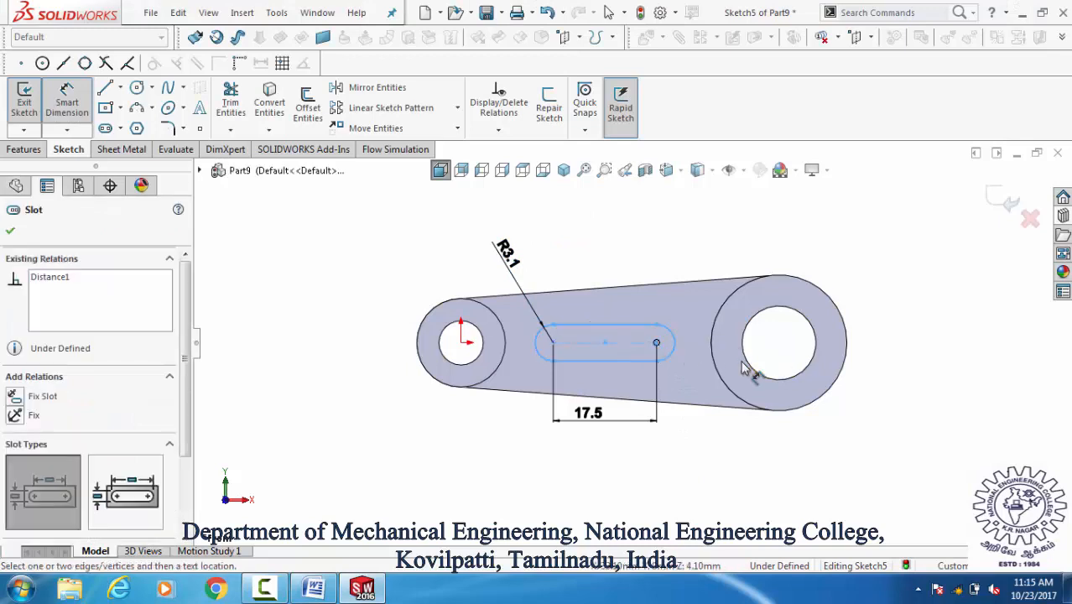
click(728, 425)
click(726, 454)
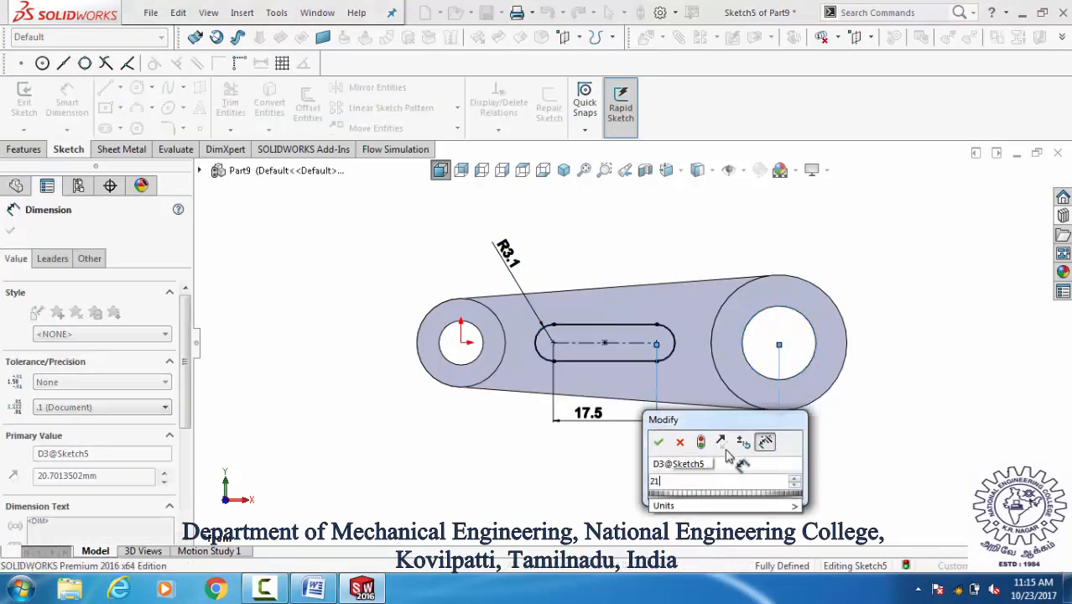
text(21.3)
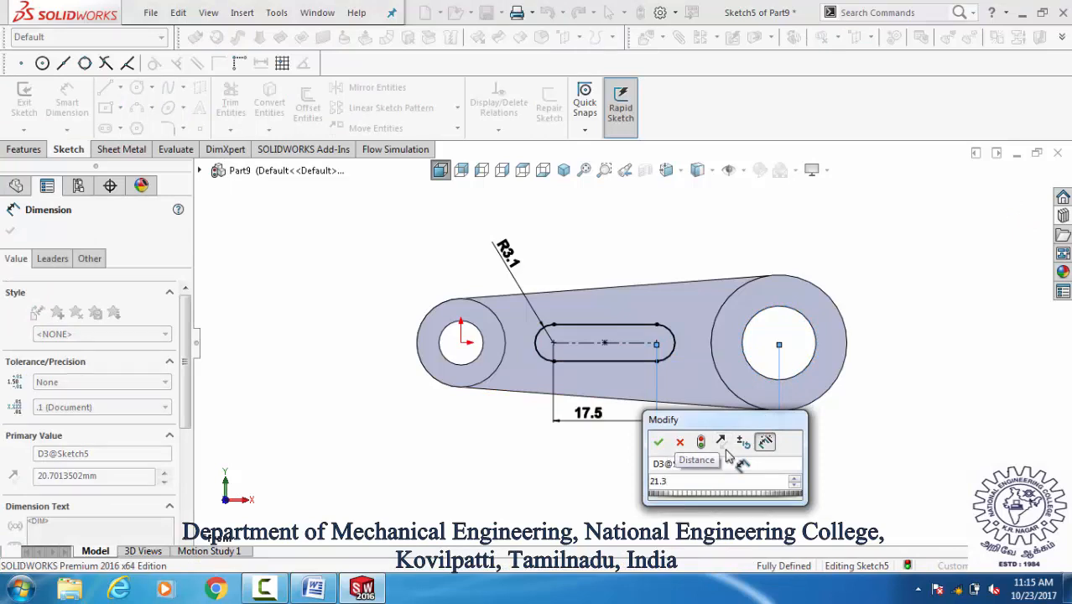
key(Return)
key(Escape)
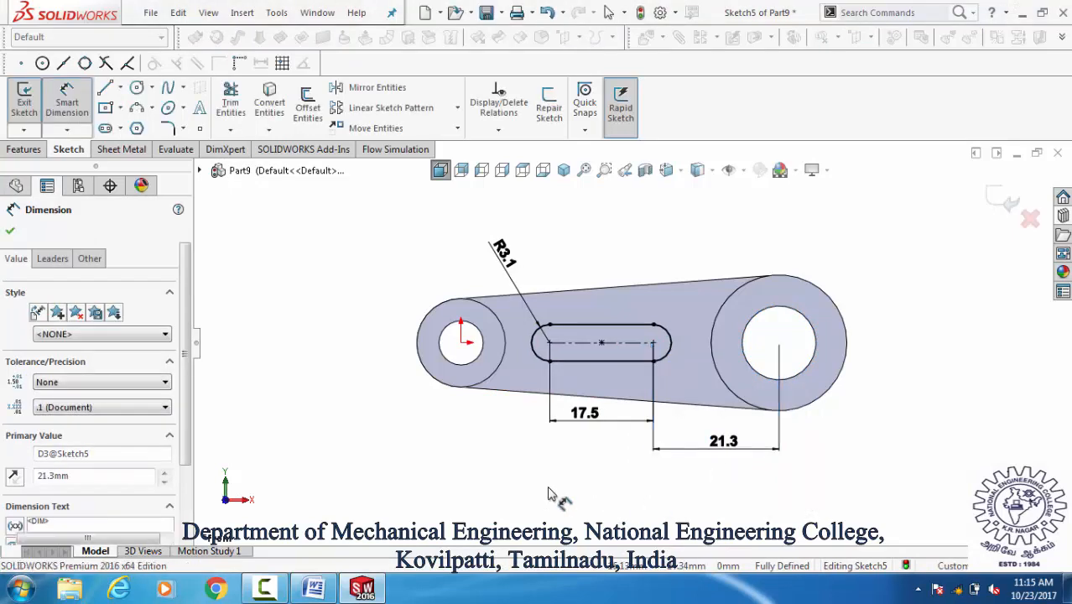
Step: Cut the slot profile through the web with a Blind extruded cut 8.2 mm deep
click(15, 153)
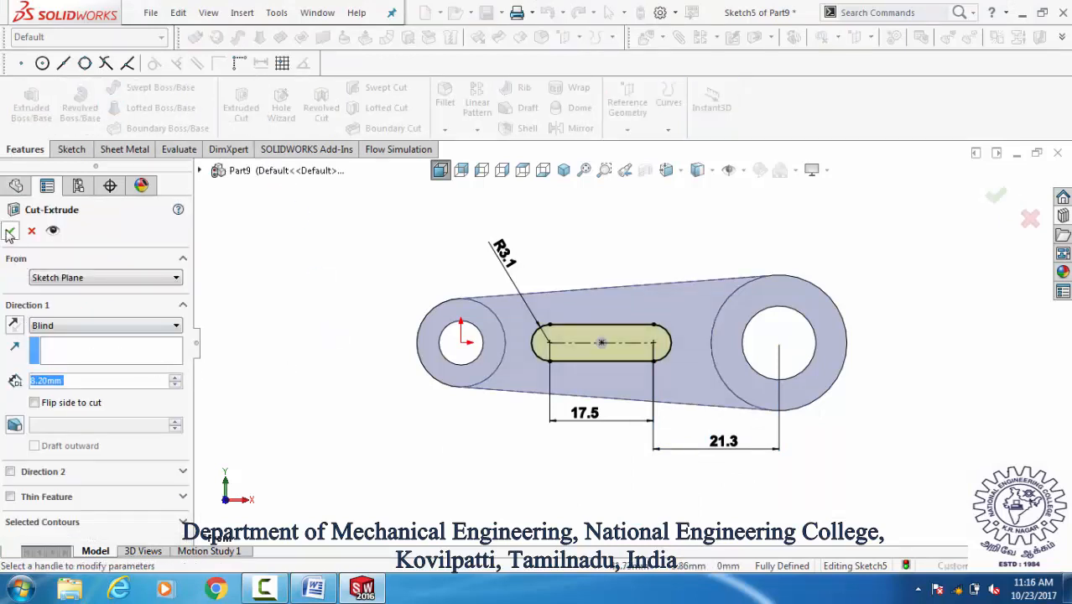
click(10, 232)
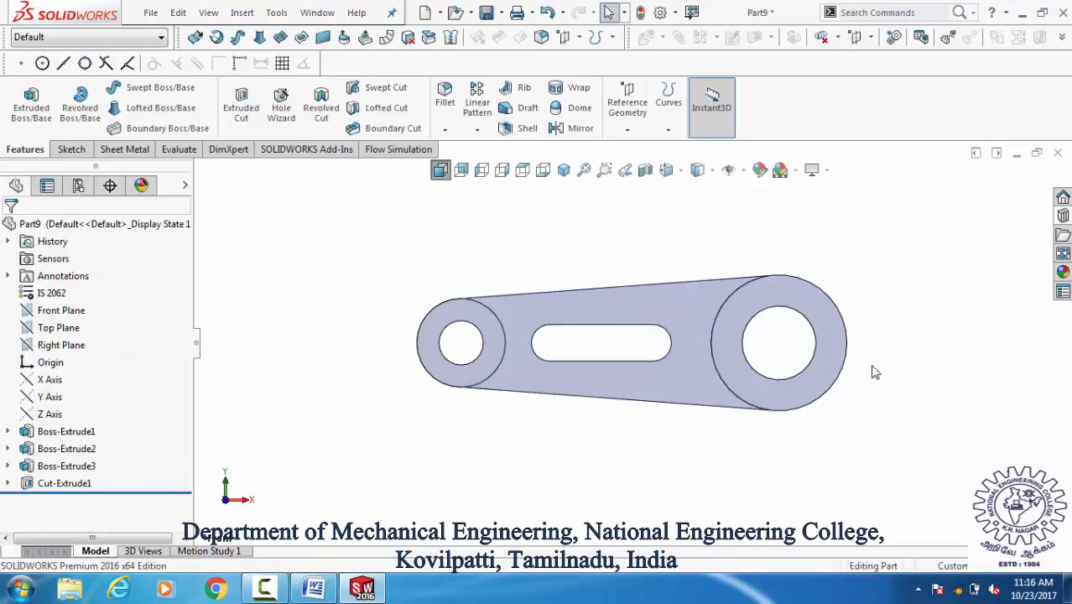
Step: On the Front Plane, sketch a horizontal centerline about 42.5 mm long from the large boss's centre outward, away from the small boss
scroll(835, 294, up, 1)
click(64, 312)
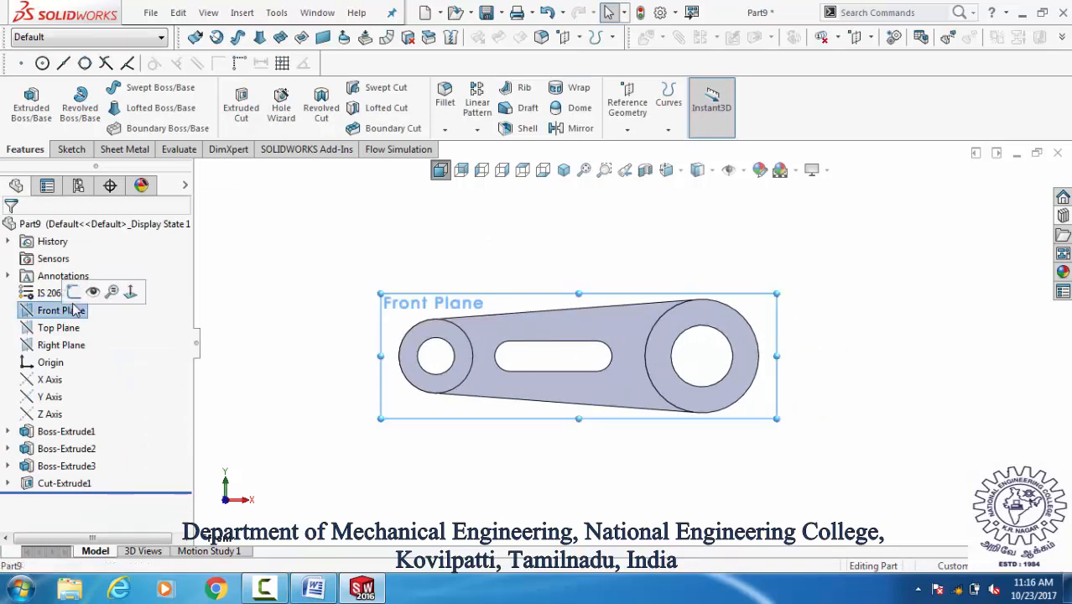
click(76, 292)
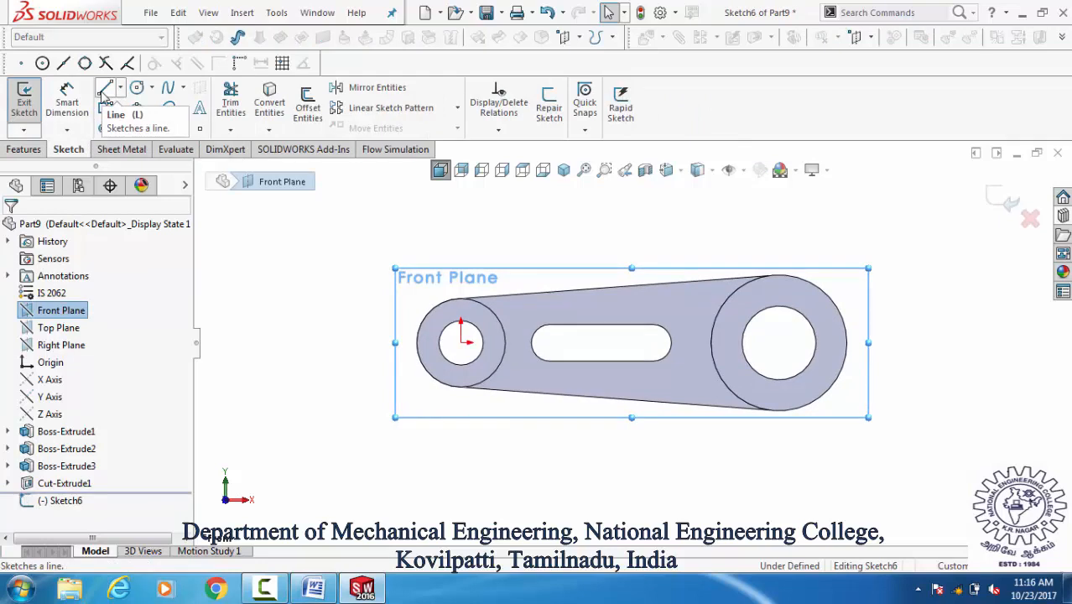
click(137, 87)
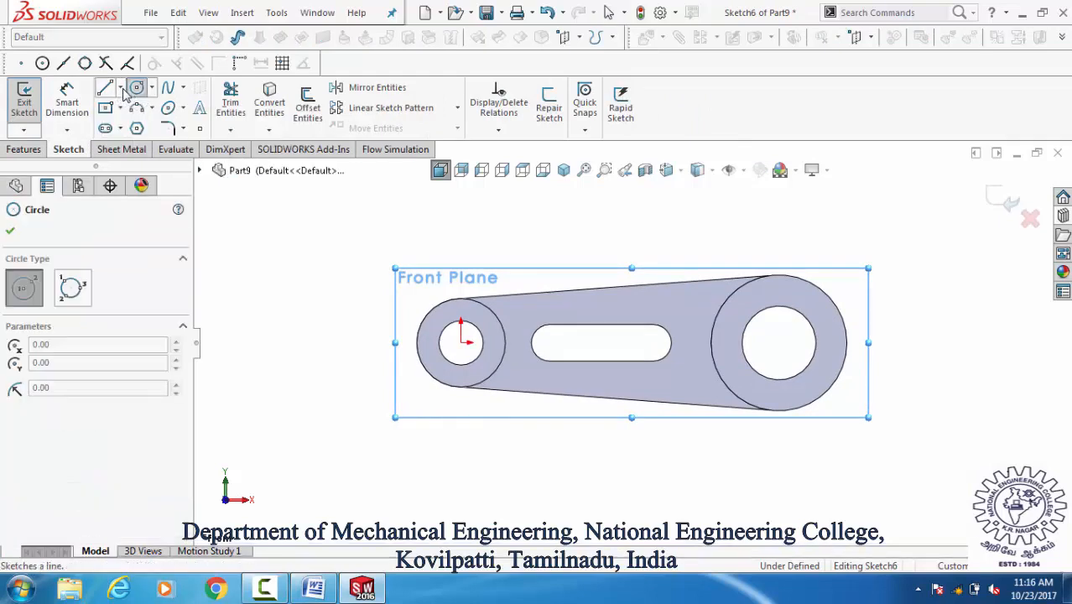
click(10, 231)
click(119, 87)
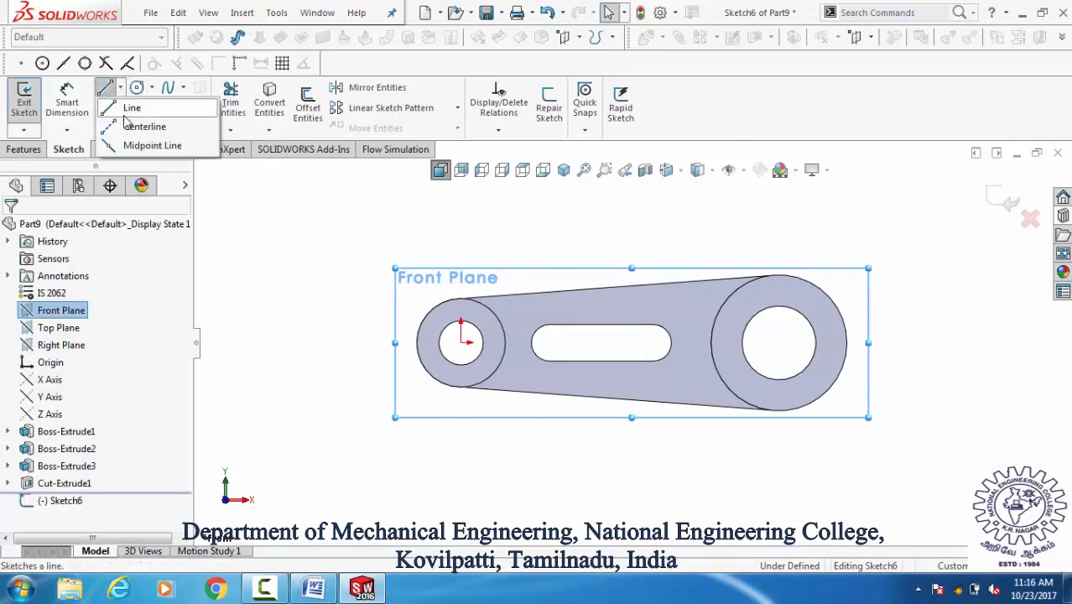
click(134, 124)
scroll(805, 315, up, 2)
scroll(796, 347, down, 1)
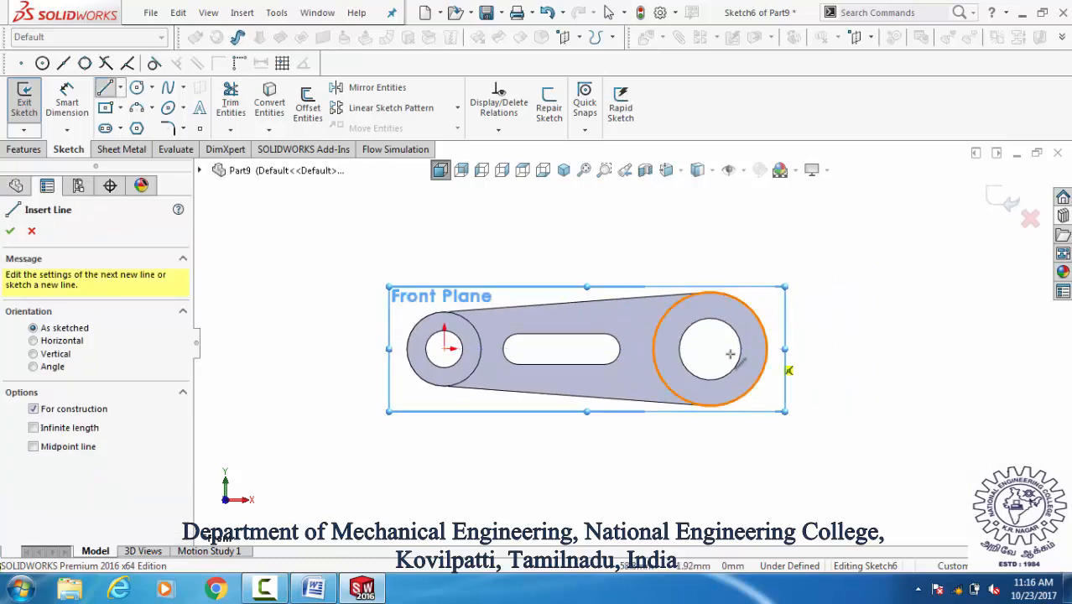
click(709, 349)
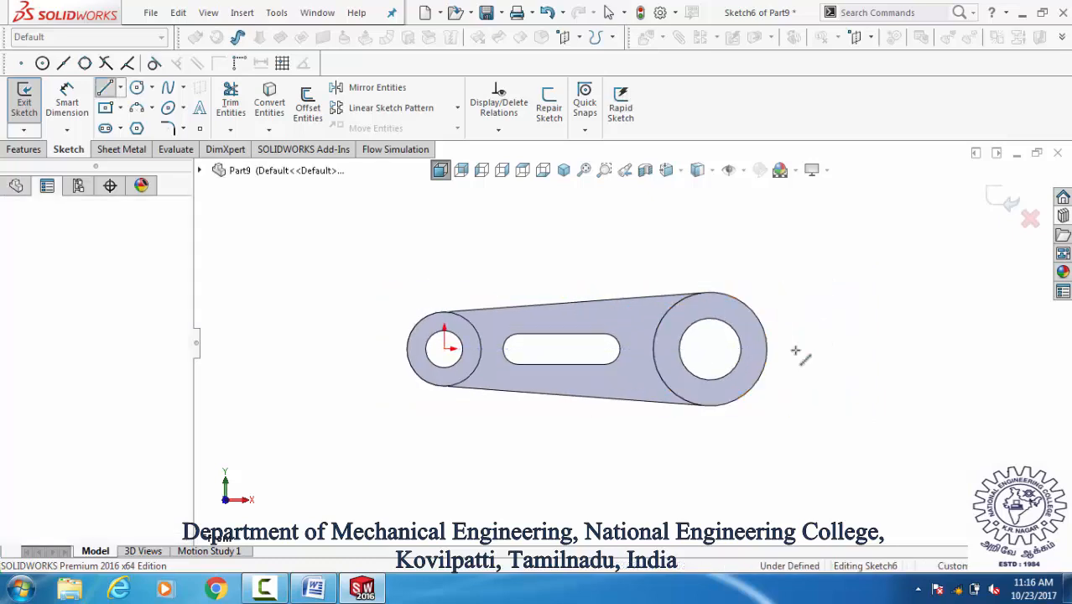
click(920, 348)
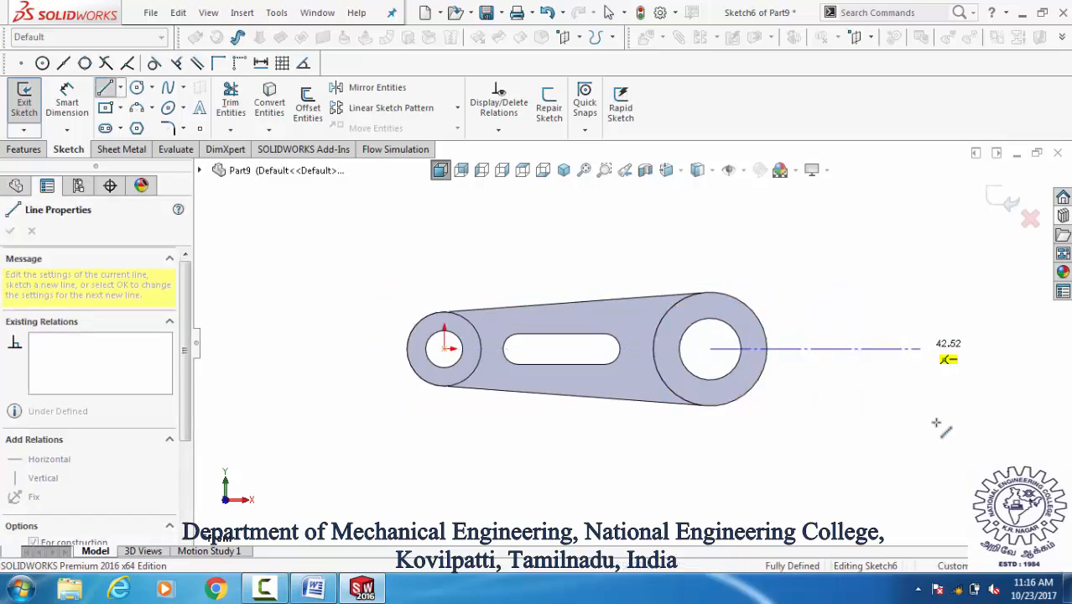
key(Escape)
key(Escape)
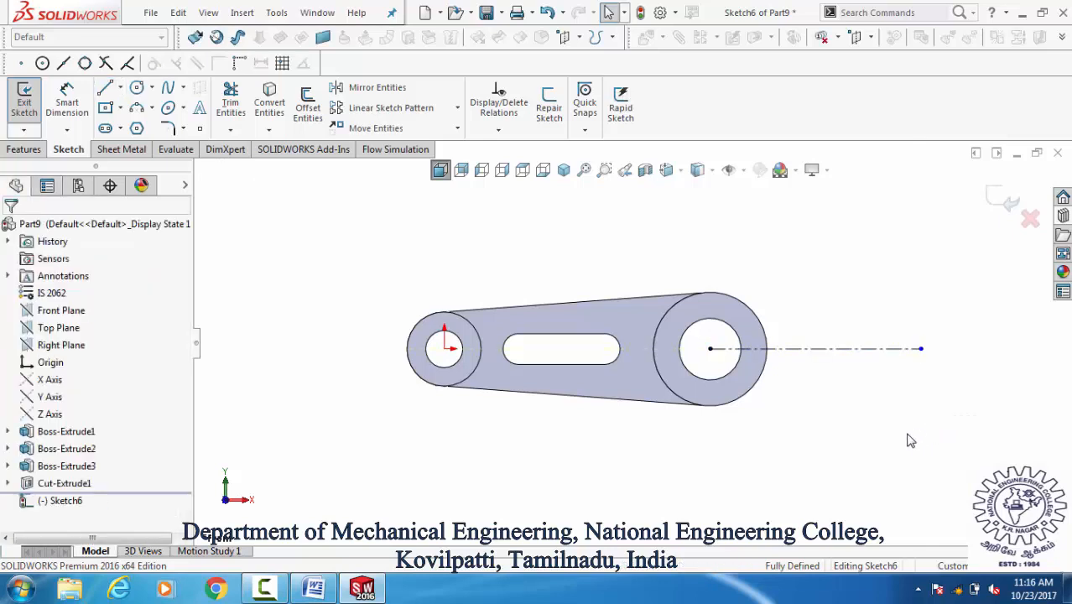
Step: Sketch a second centerline from the large boss's centre, about 37.1 mm long and inclined about 26° above the horizontal one
key(l)
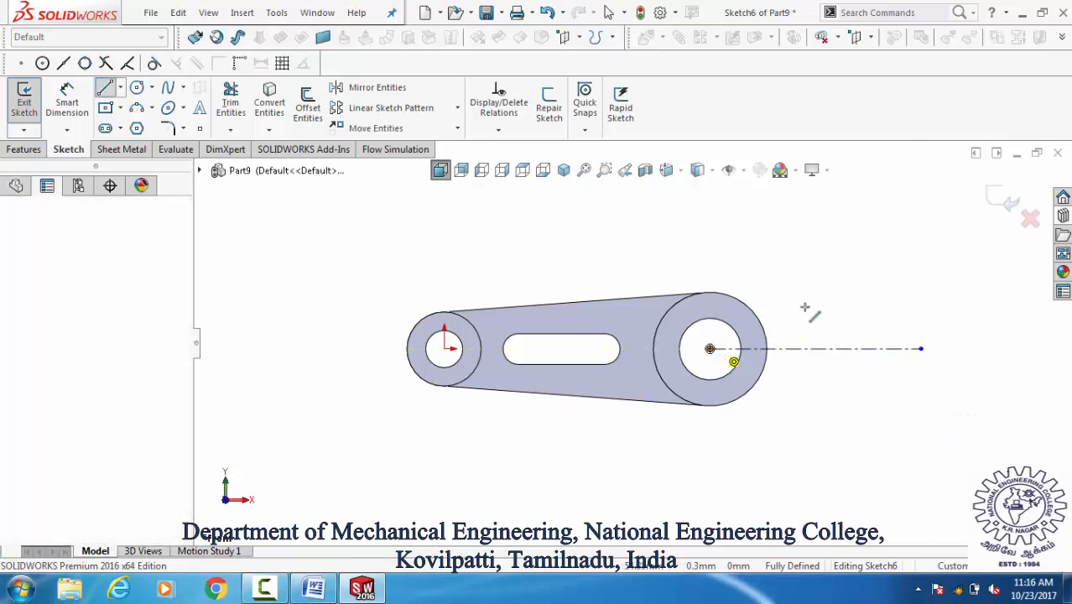
click(874, 267)
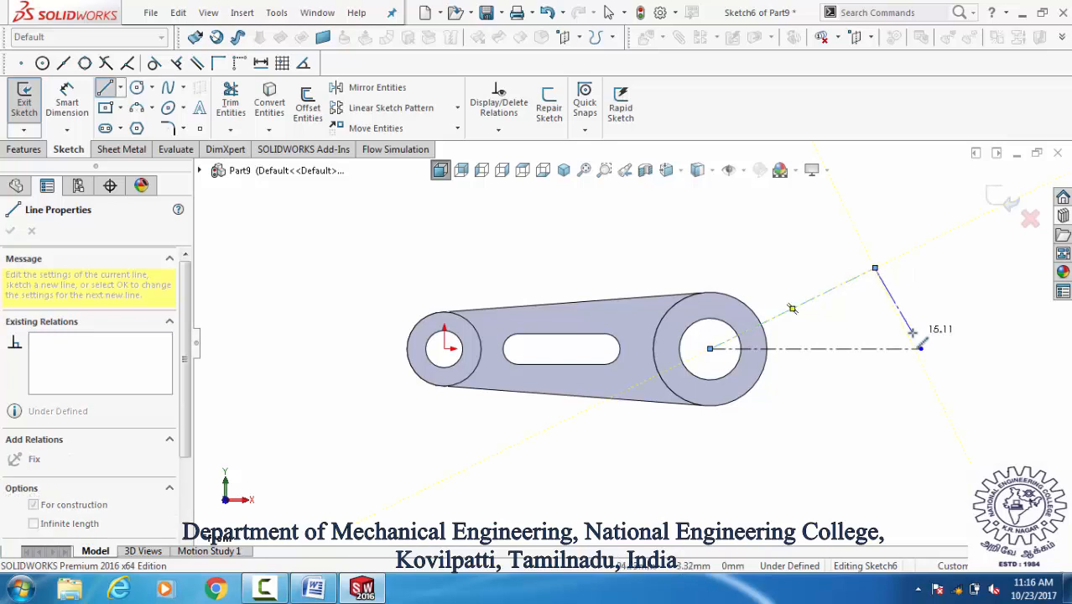
key(Escape)
key(Escape)
Step: Dimension the angle between the two centerlines to 30°
key(d)
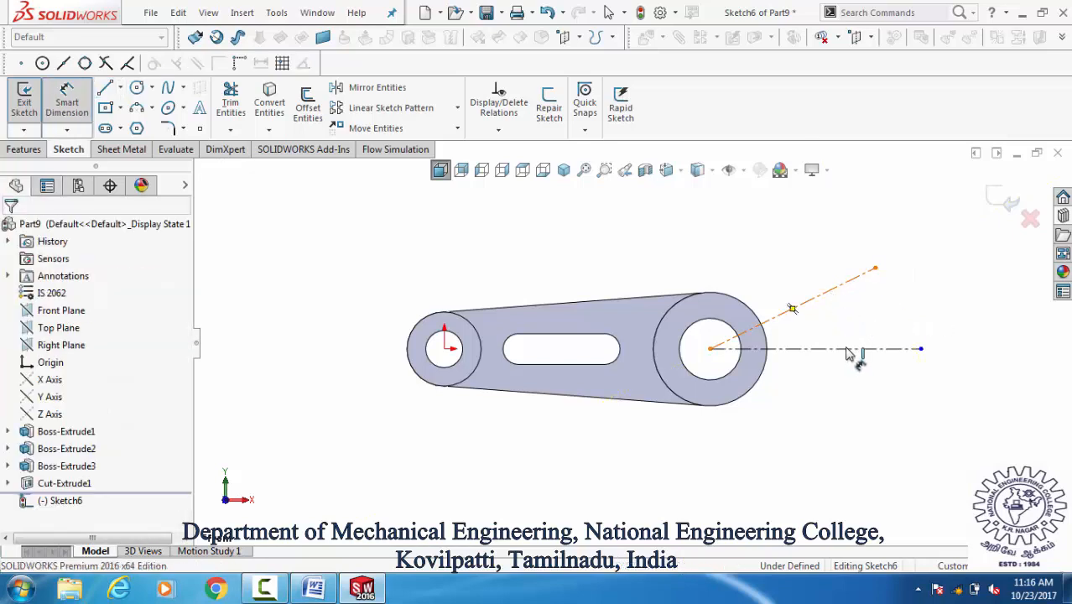
click(793, 309)
click(845, 349)
click(840, 329)
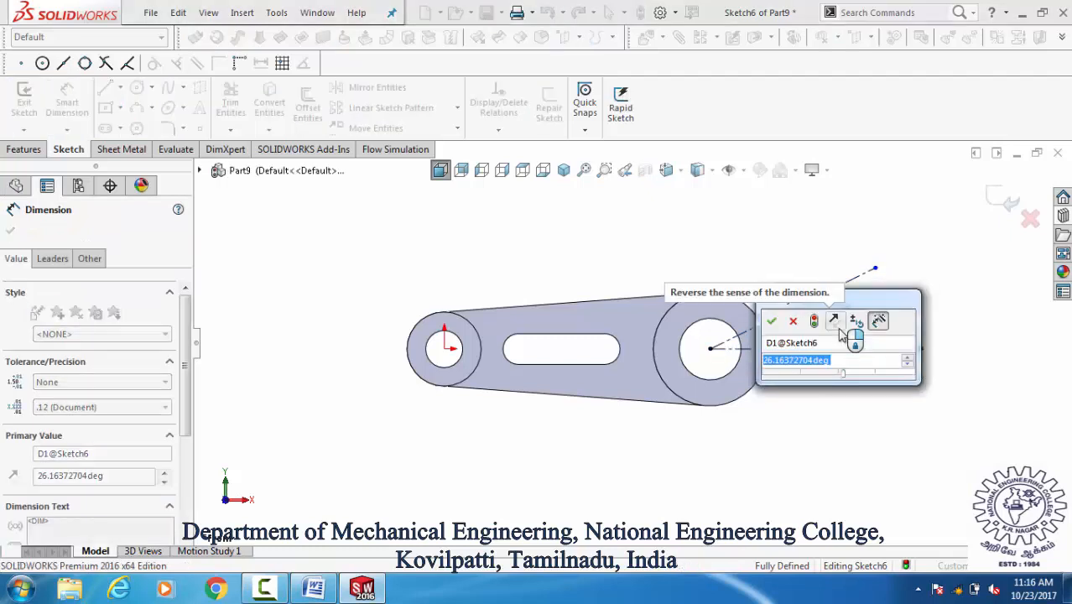
text(30)
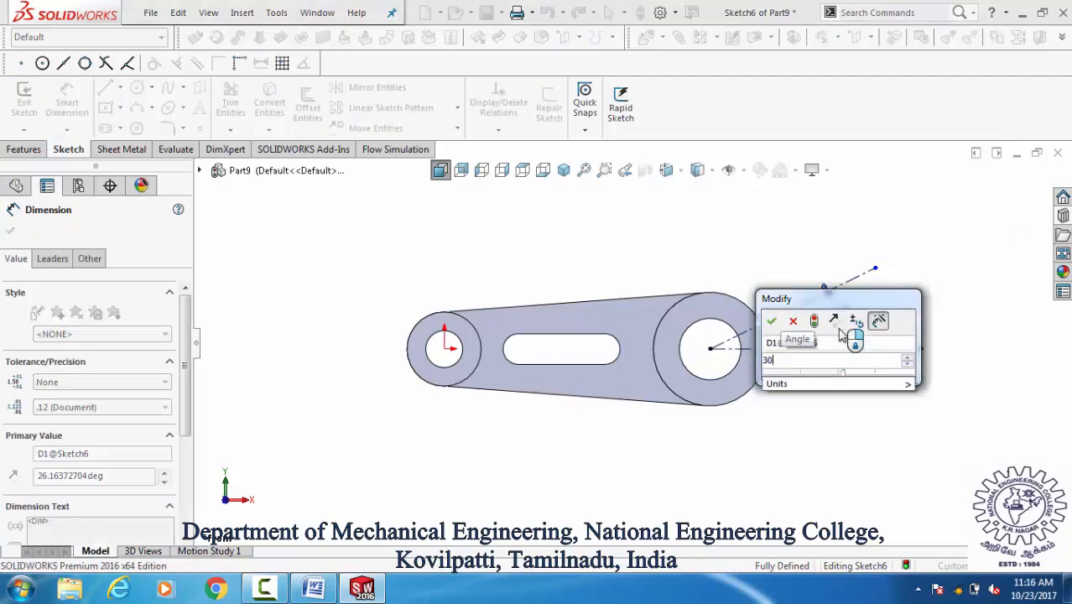
key(Return)
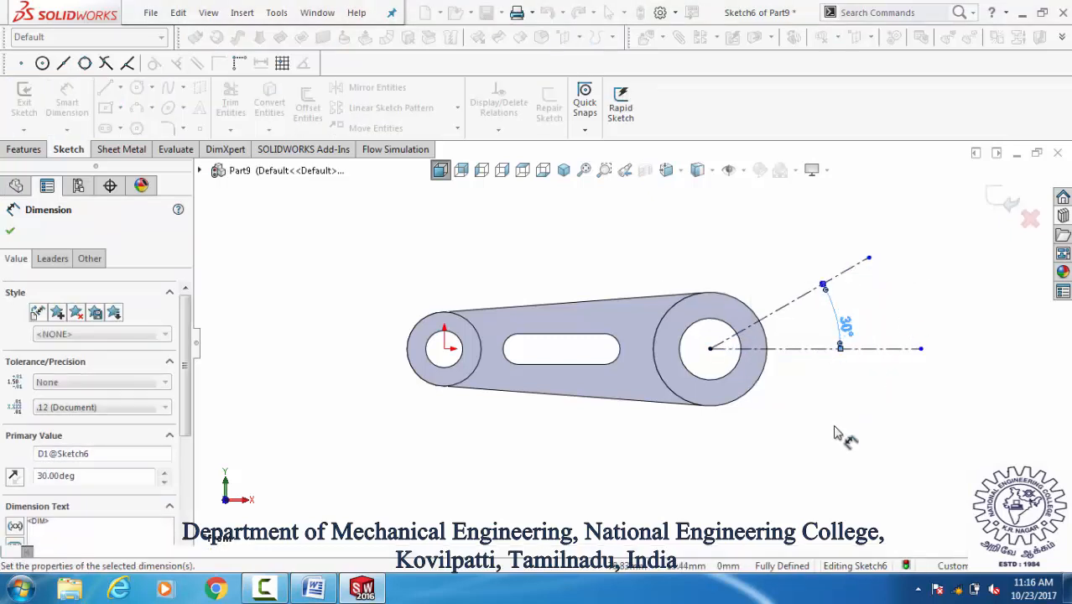
Step: Dimension the inclined centerline's length to 37.5 mm
click(788, 303)
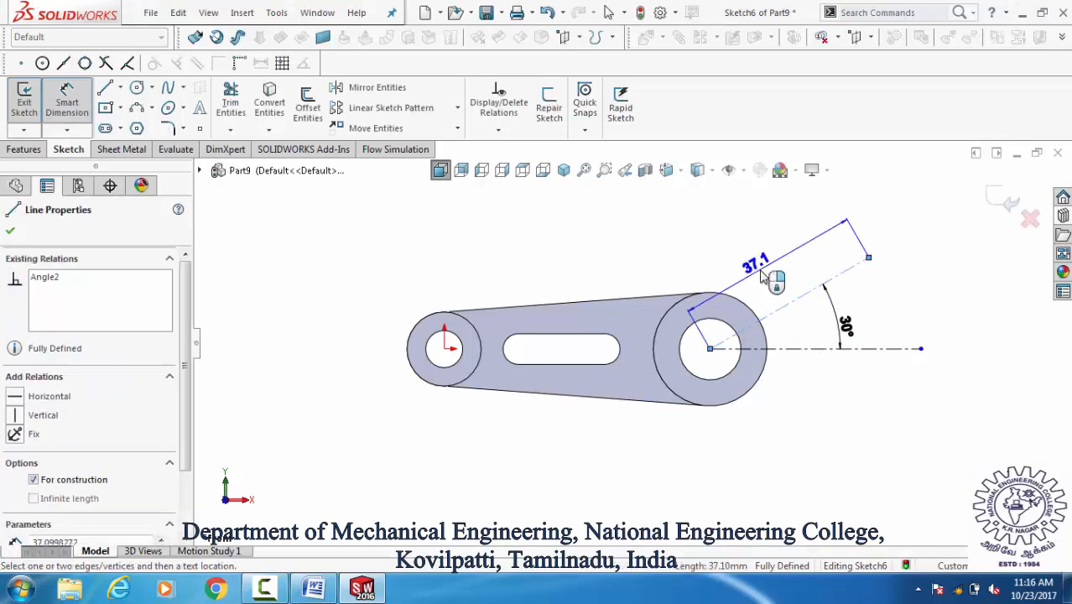
click(761, 277)
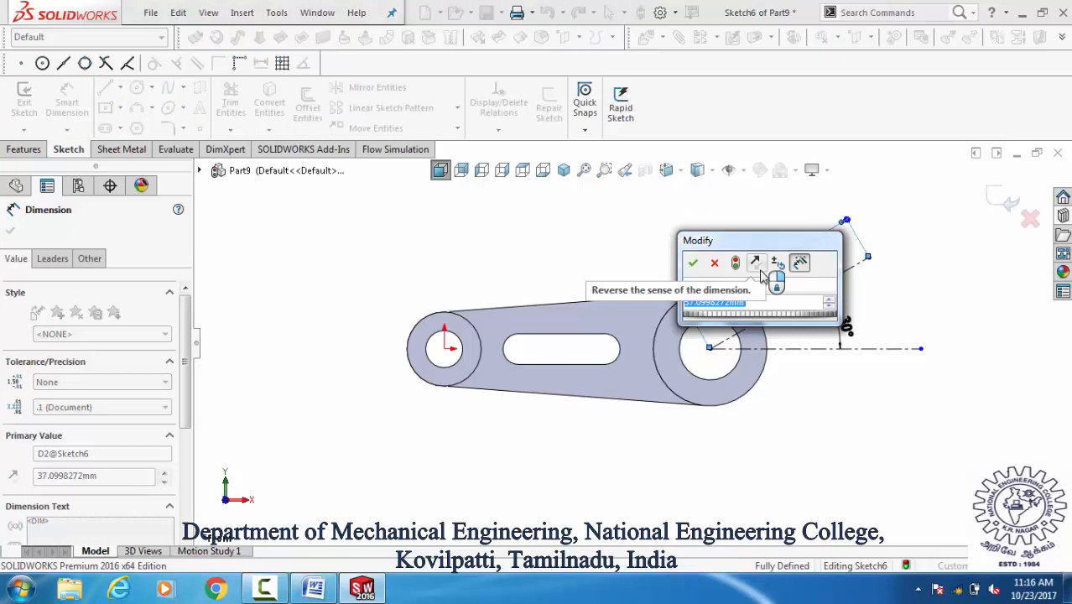
text(37)
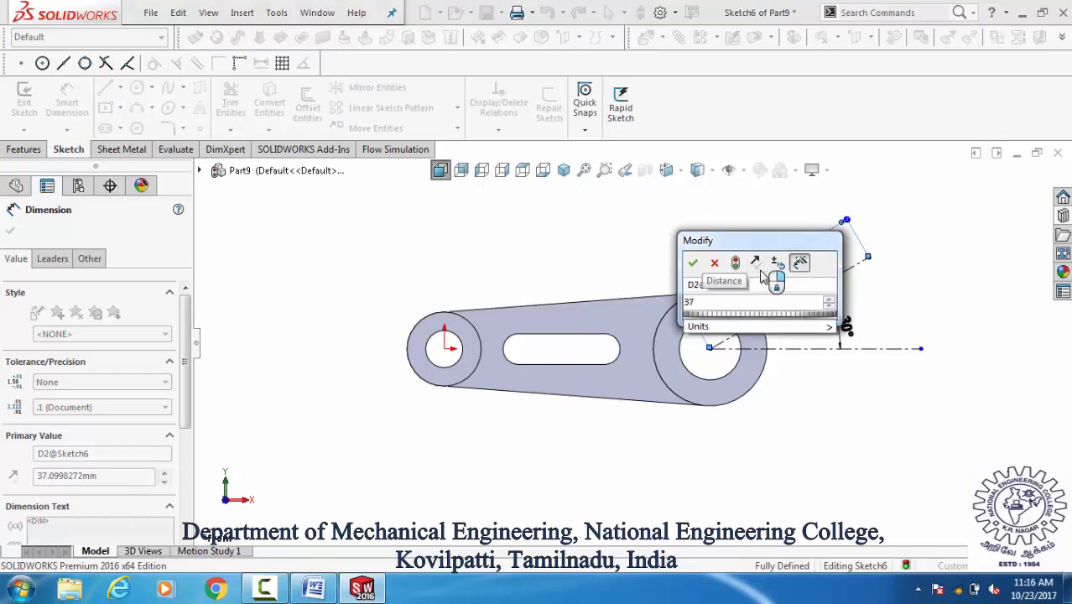
text(.)
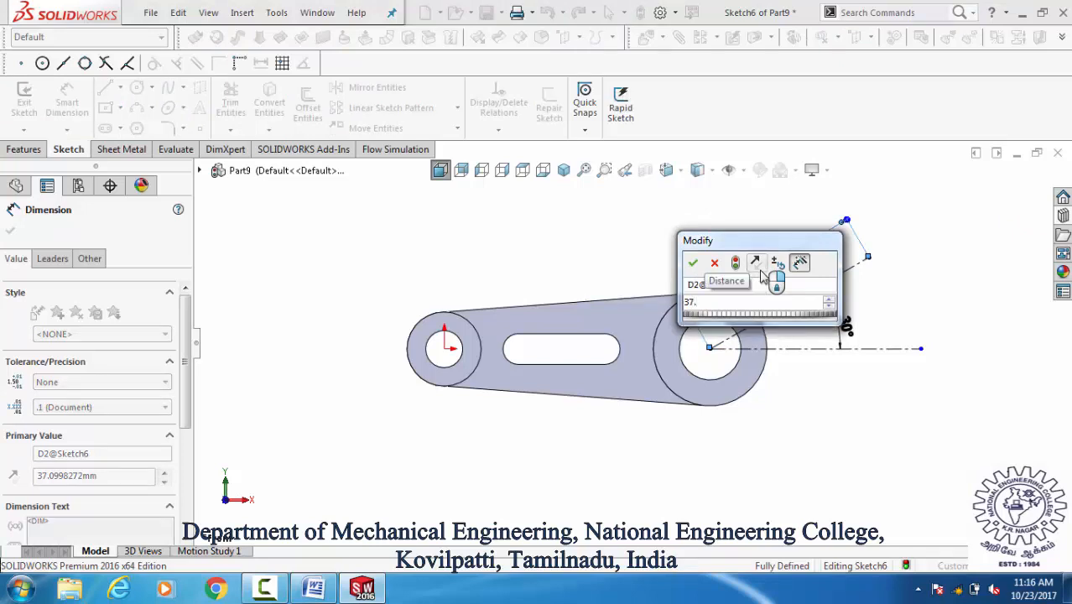
text(1)
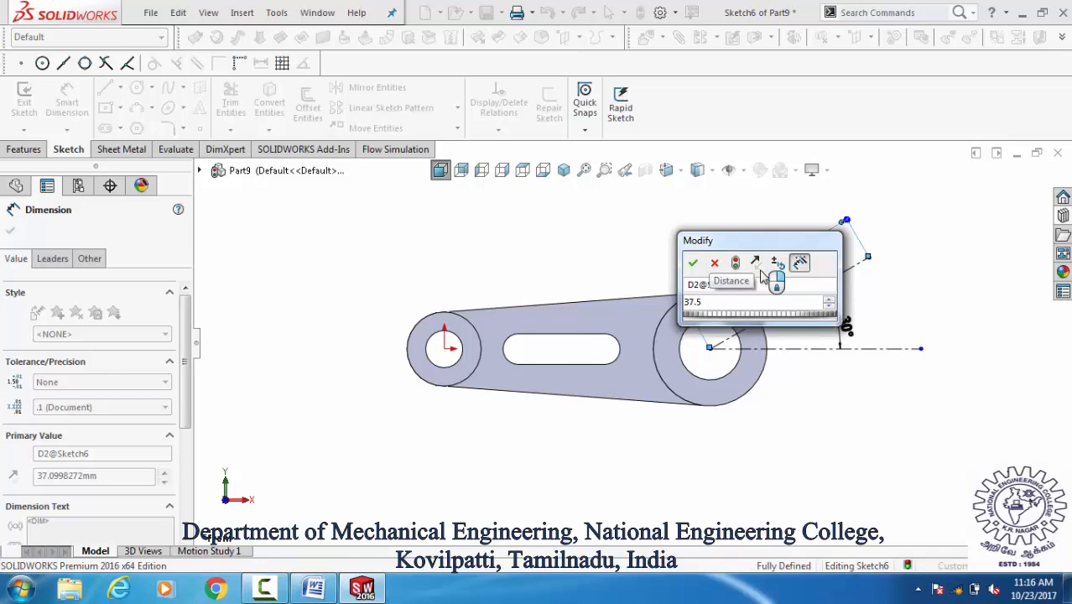
key(Return)
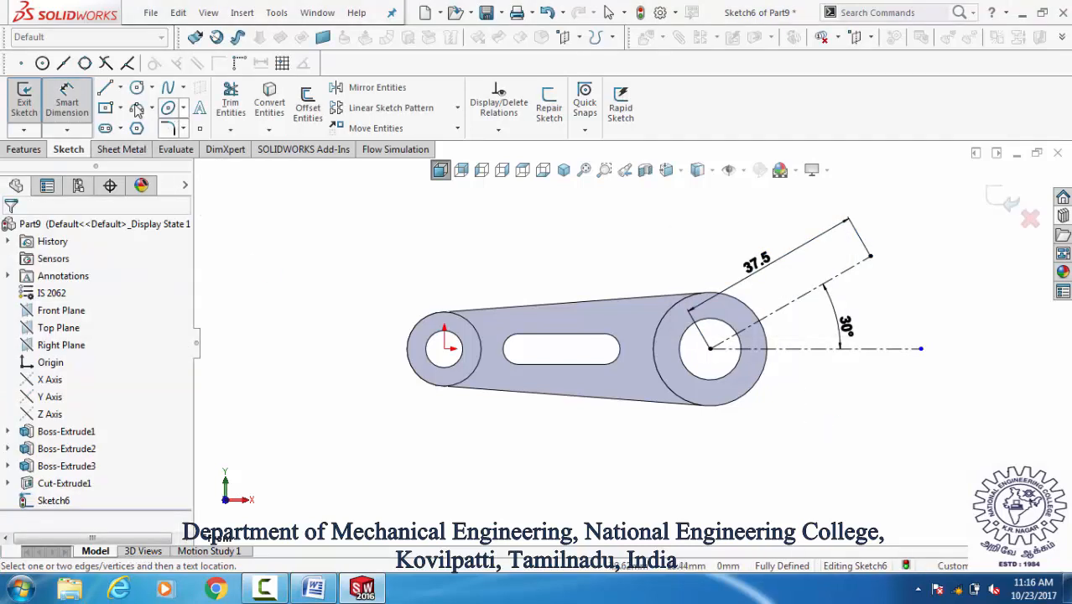
Step: Offset the inclined centerline 11.5 mm to its lower side as a solid line with dimension
click(310, 111)
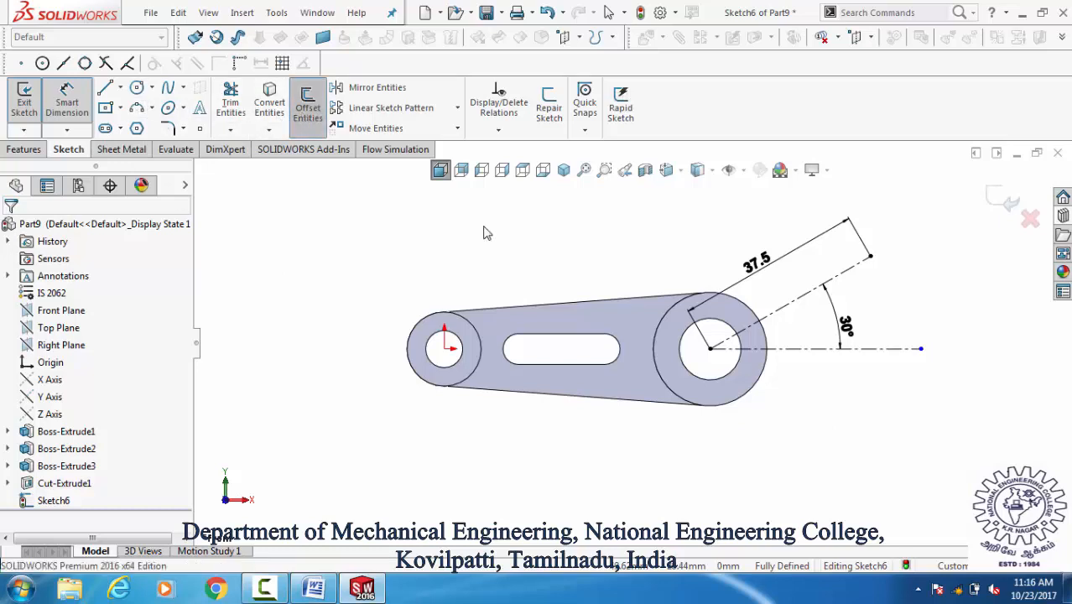
click(778, 317)
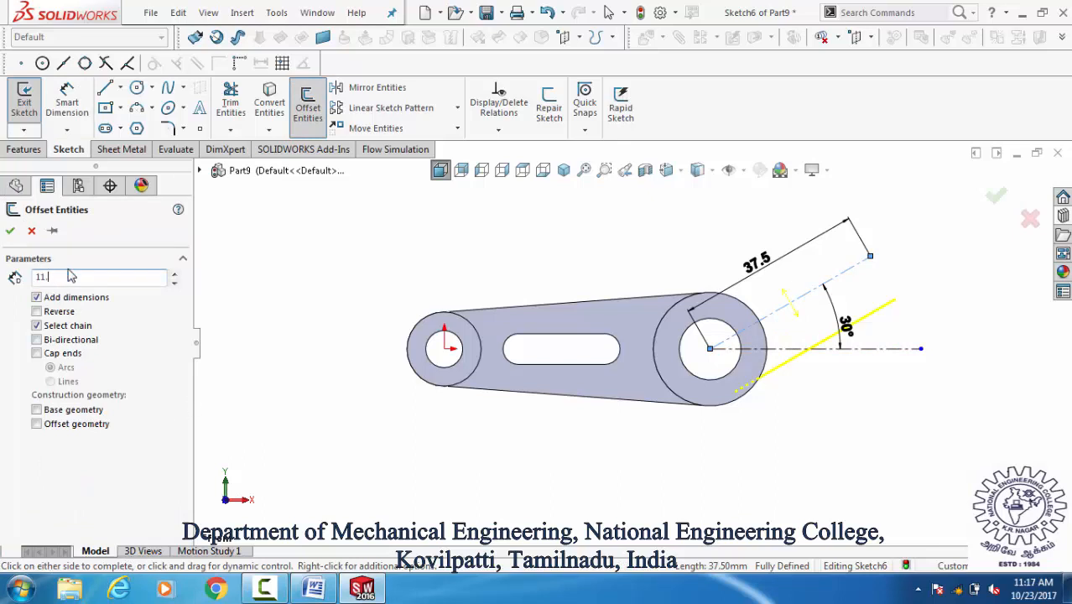
click(70, 276)
text(11.5)
key(Return)
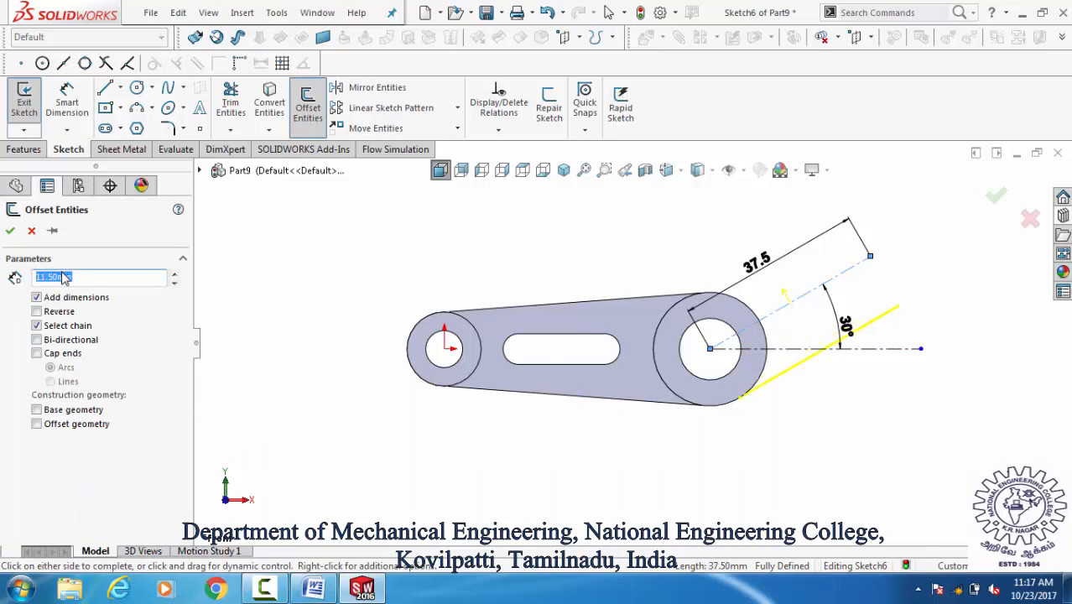
click(9, 232)
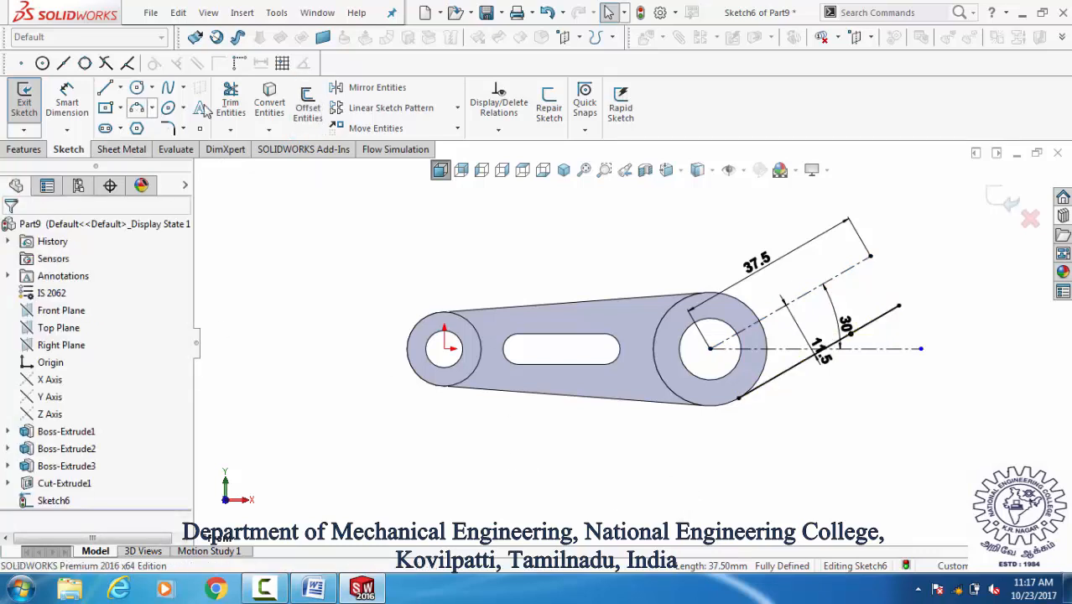
Step: Offset the inclined centerline 11.5 mm to its upper side as well
click(307, 105)
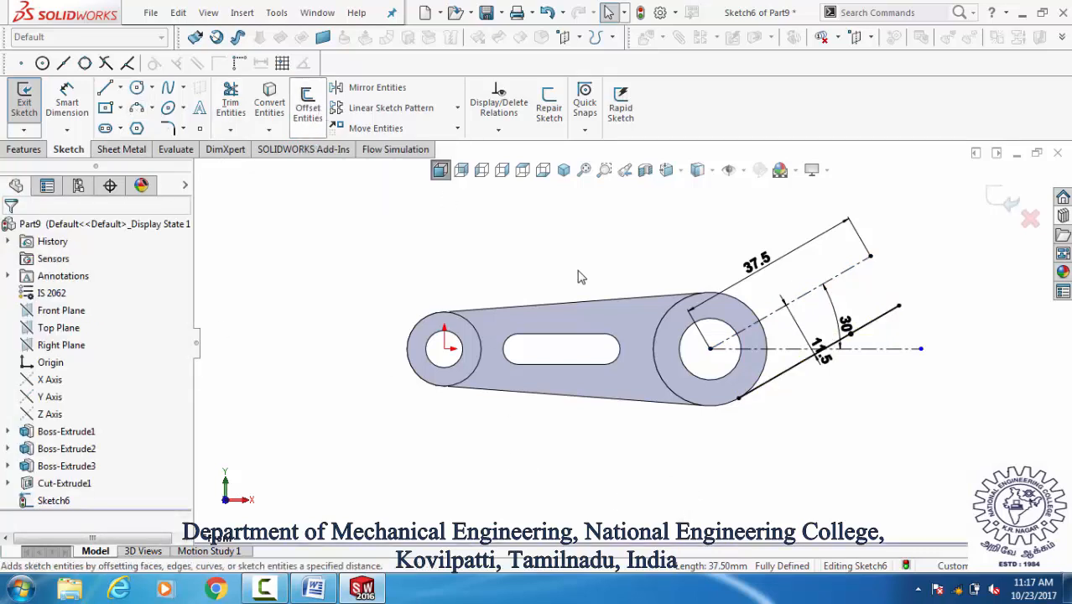
click(795, 303)
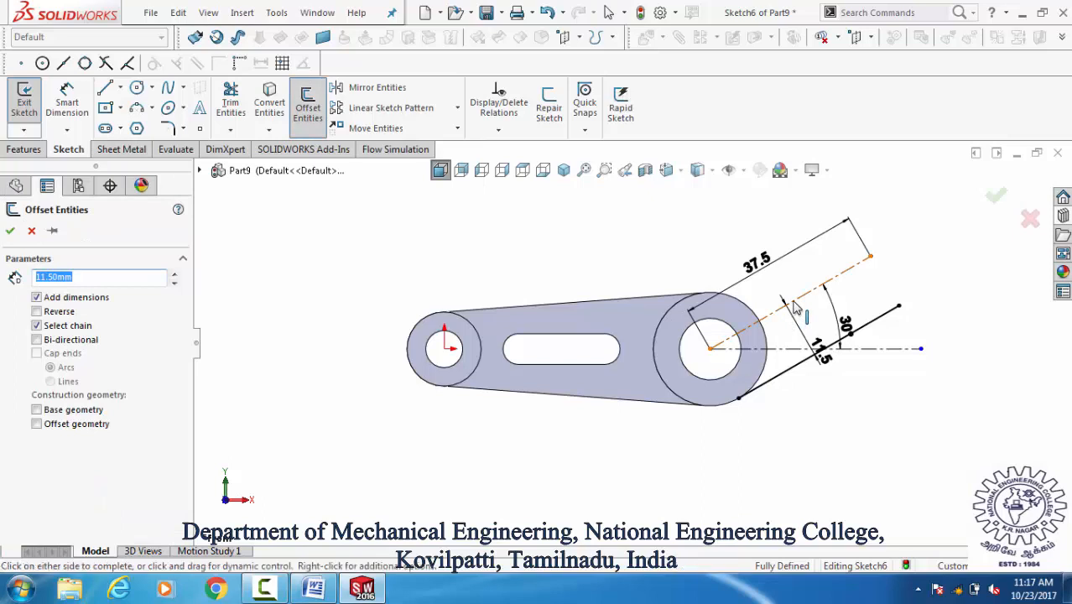
click(732, 359)
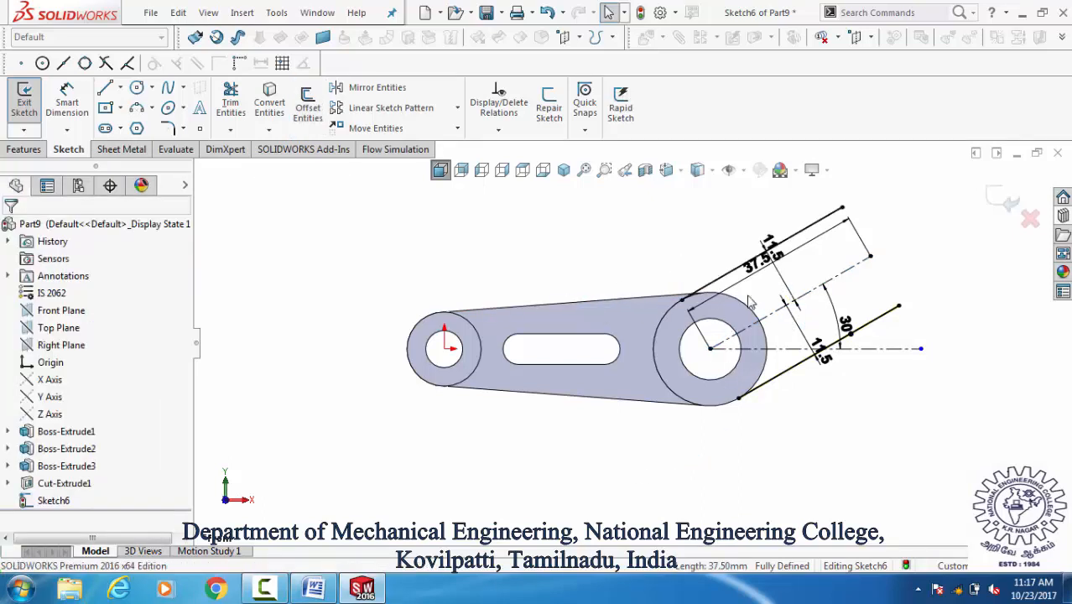
Step: Close the arm's outer end with a straight line joining the ends of the two offset lines
key(l)
click(869, 256)
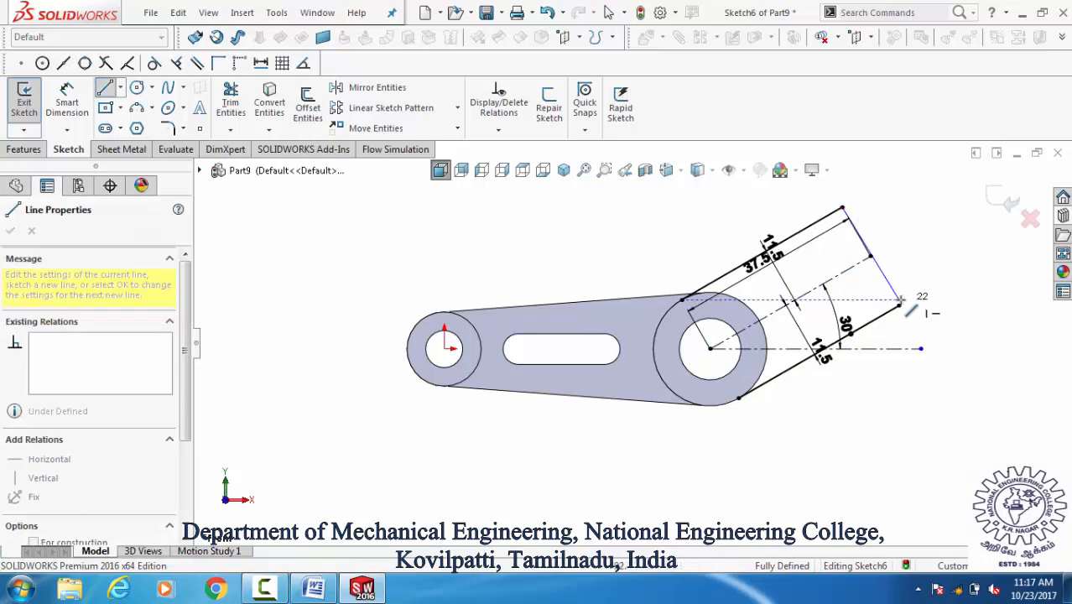
double_click(902, 307)
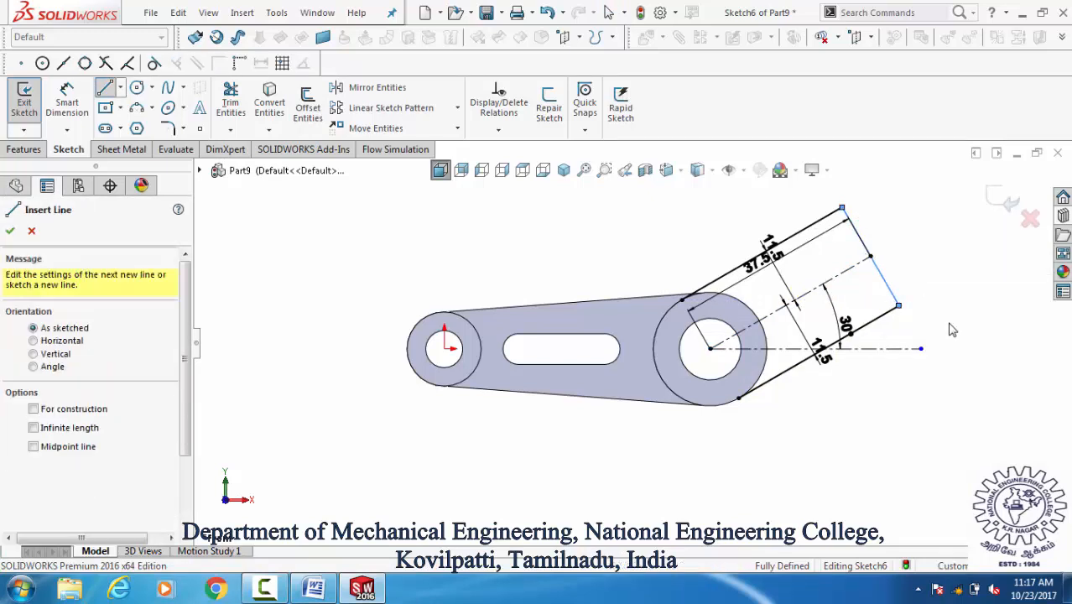
key(Escape)
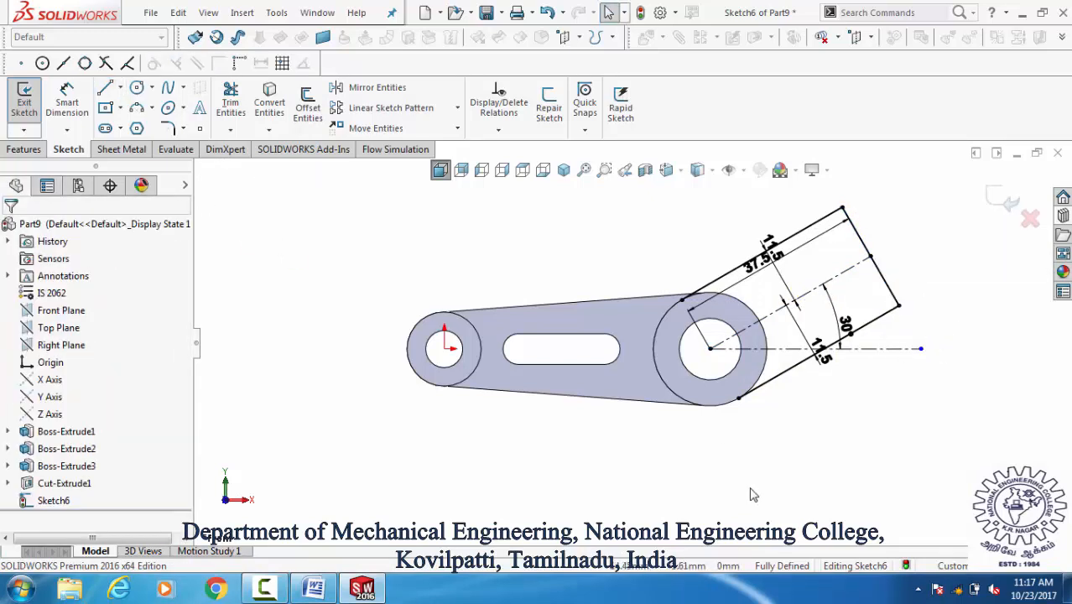
Step: Convert the large boss's outer circular edge into the arm sketch
mouse_move(751, 495)
middle_down()
mouse_move(729, 488)
mouse_move(729, 550)
middle_up()
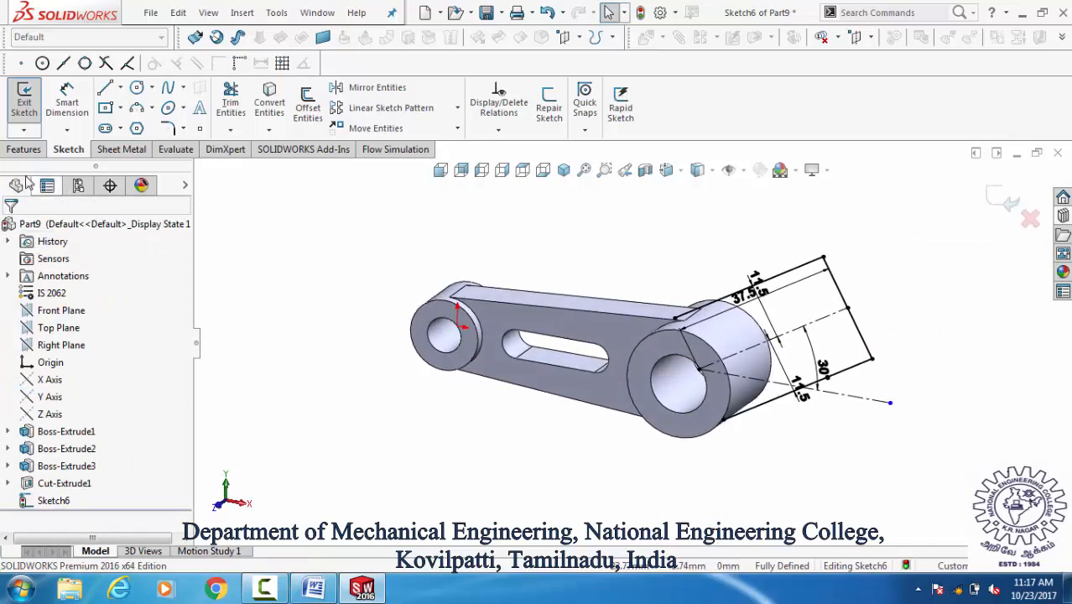
click(270, 101)
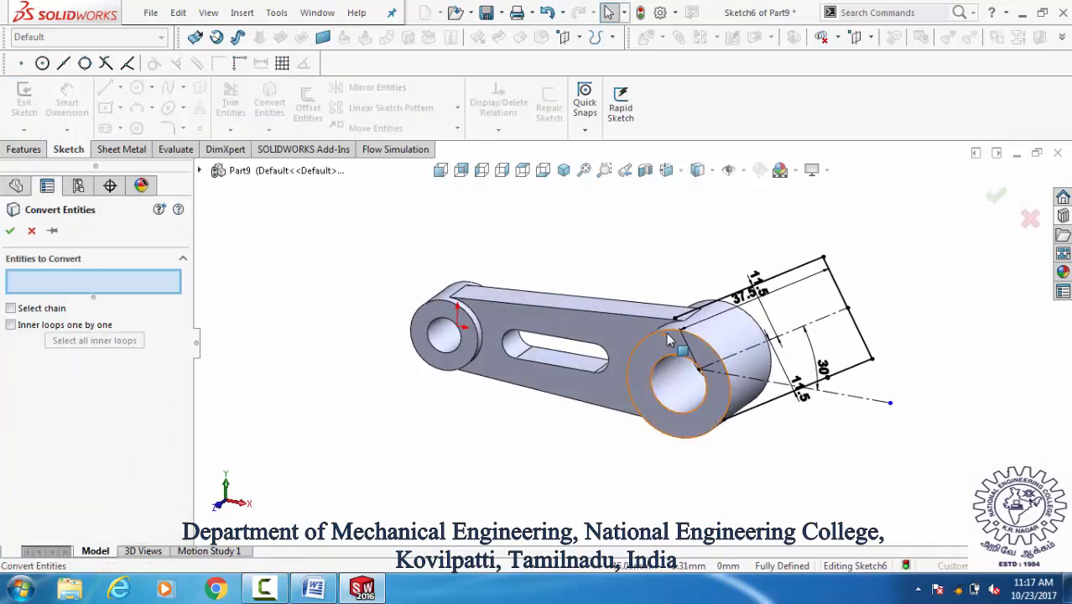
click(670, 345)
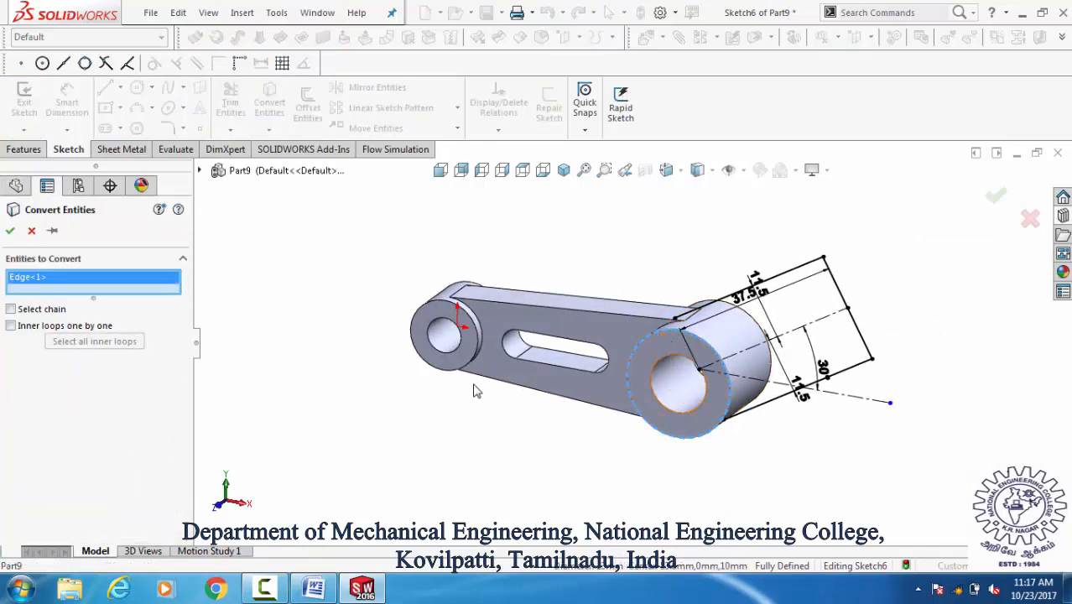
key(Return)
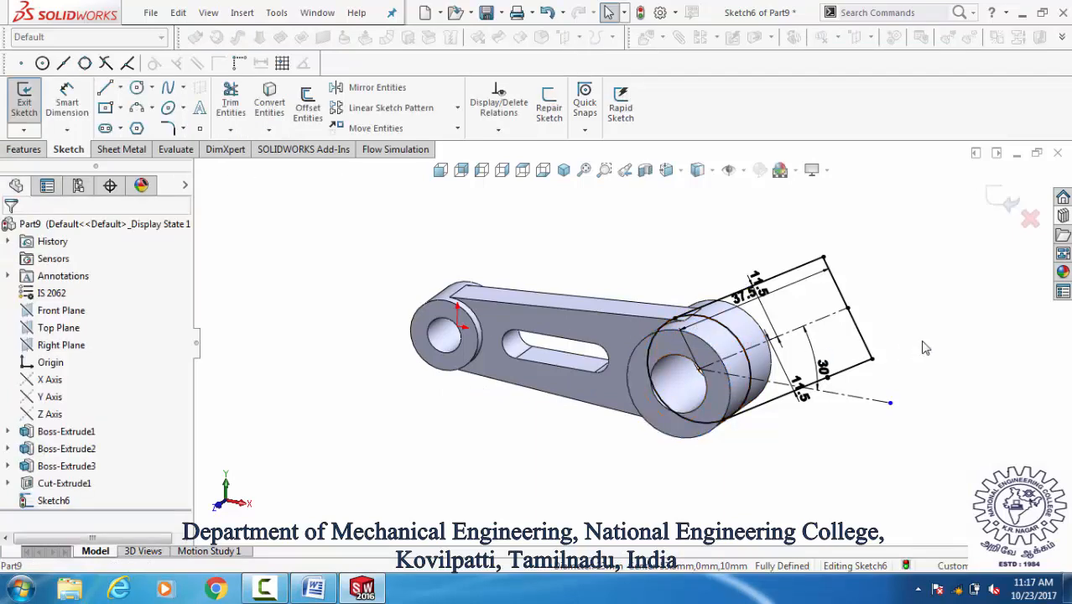
Step: Extrude the arm region outside the large boss's circle 8.2 mm with the Mid Plane end condition
click(25, 148)
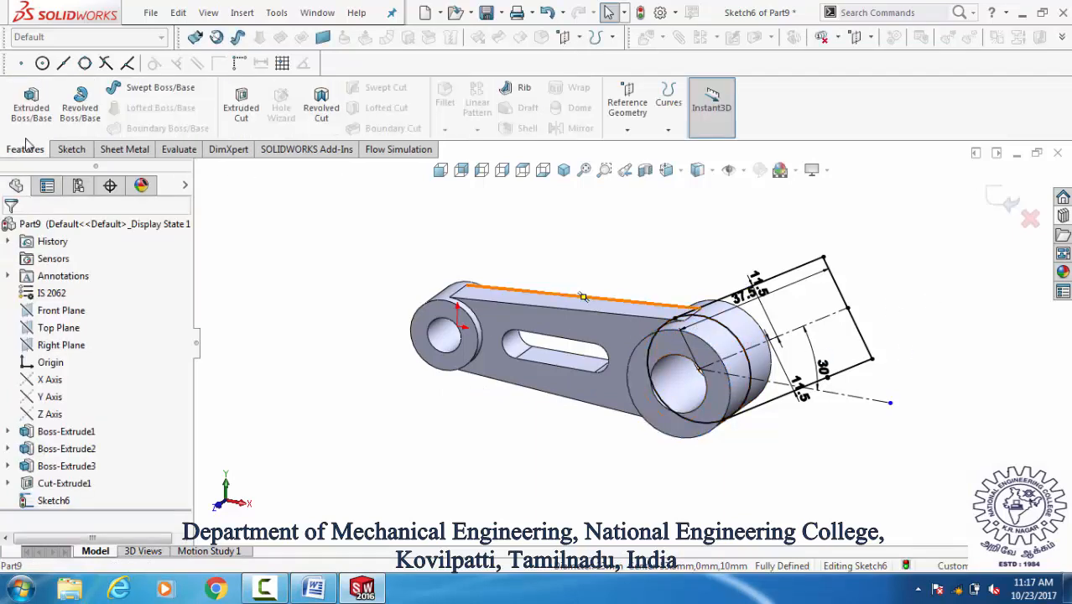
click(32, 109)
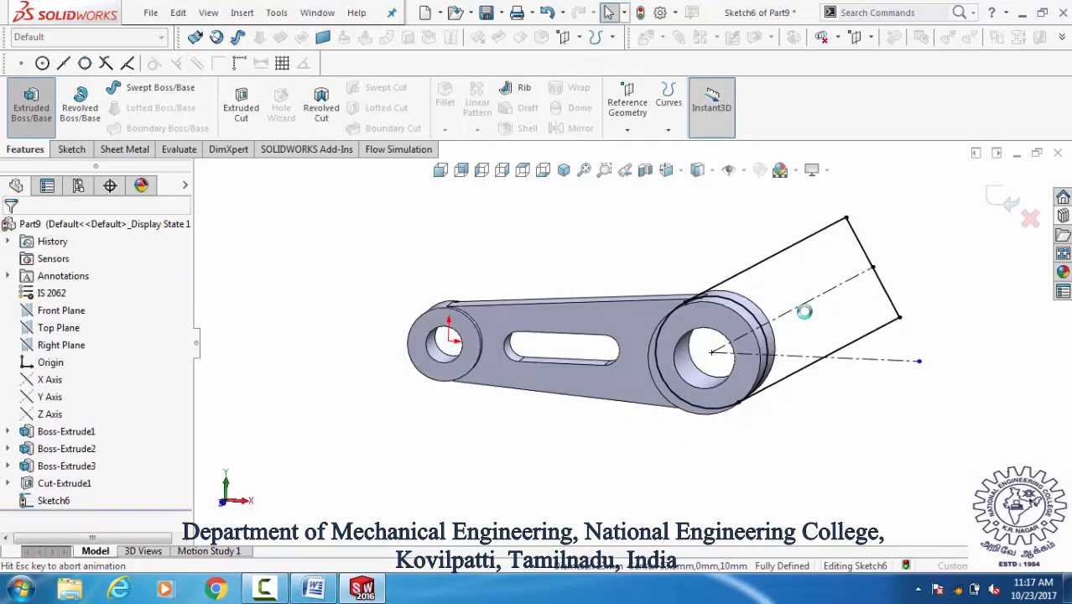
click(804, 273)
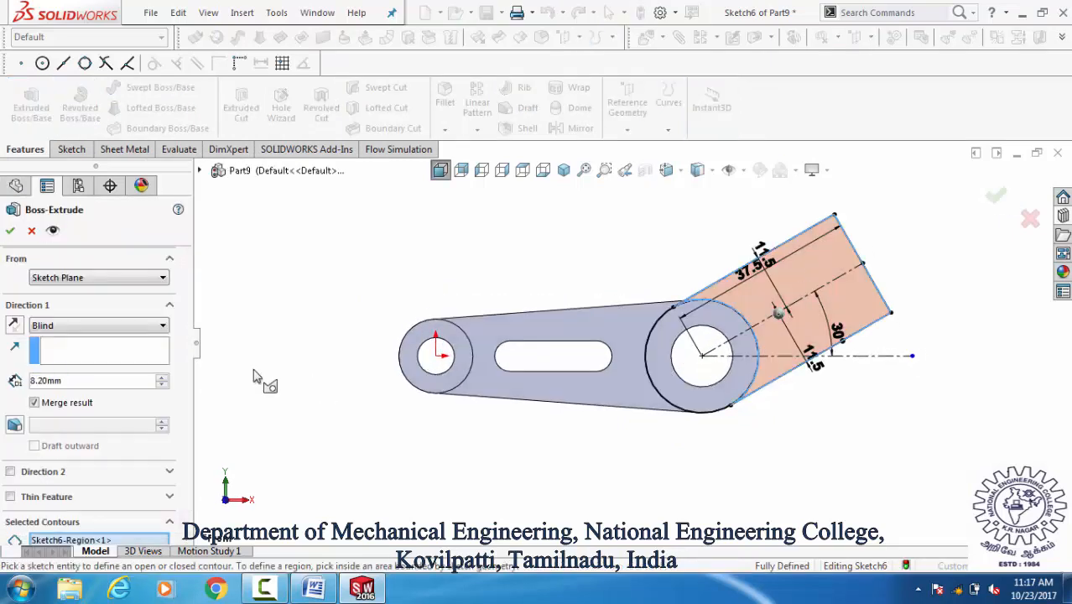
click(58, 326)
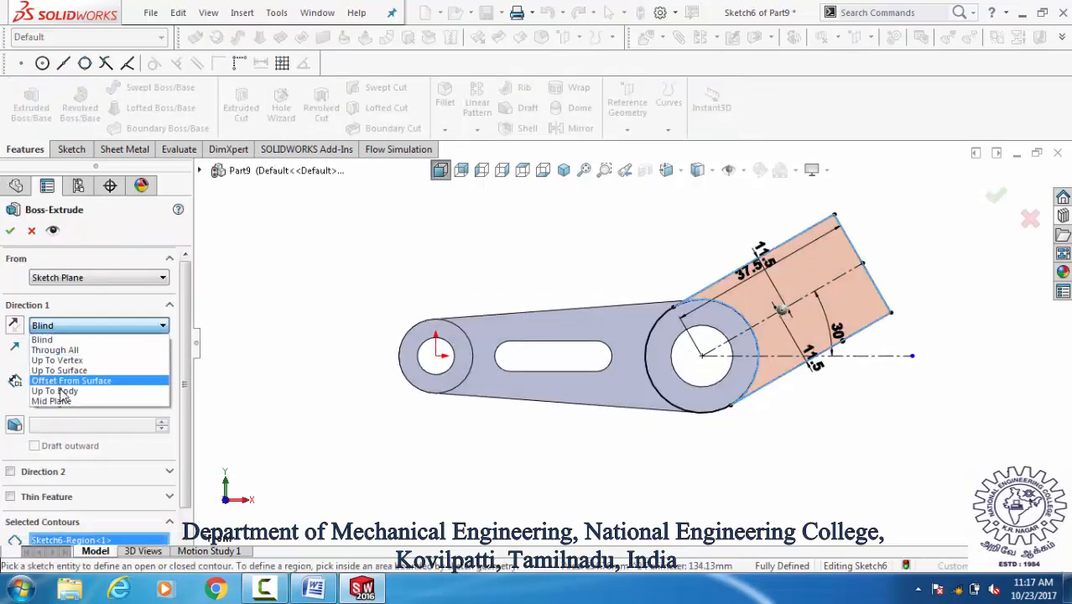
click(63, 402)
click(9, 230)
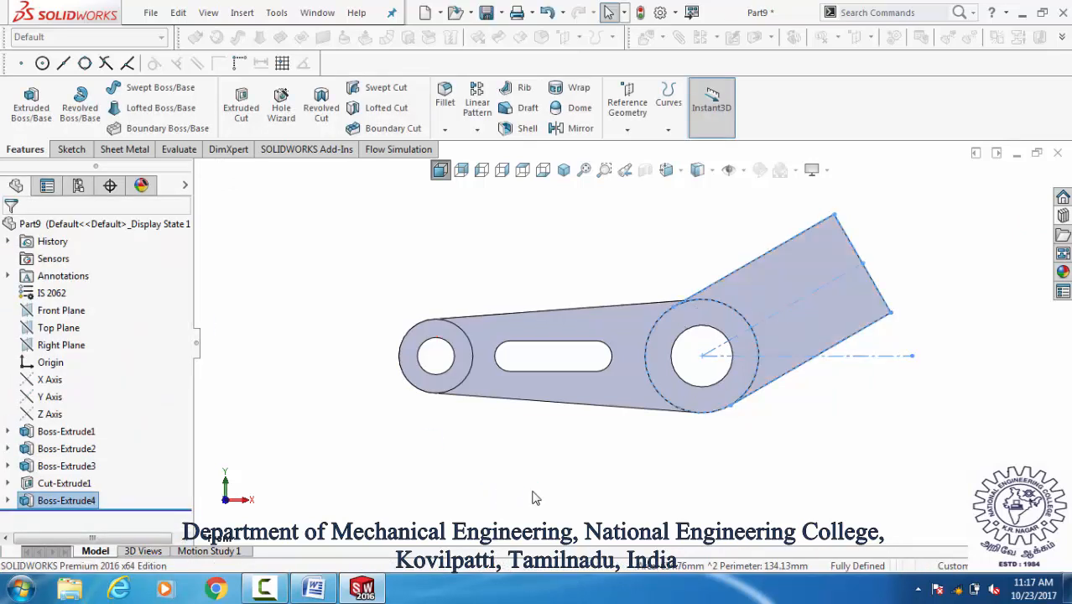
Step: Configure a Hole Wizard countersink for a Hex Socket CTSK Head ISO 10642 screw, size M10, normal fit, Through All
scroll(555, 394, up, 2)
scroll(625, 257, down, 1)
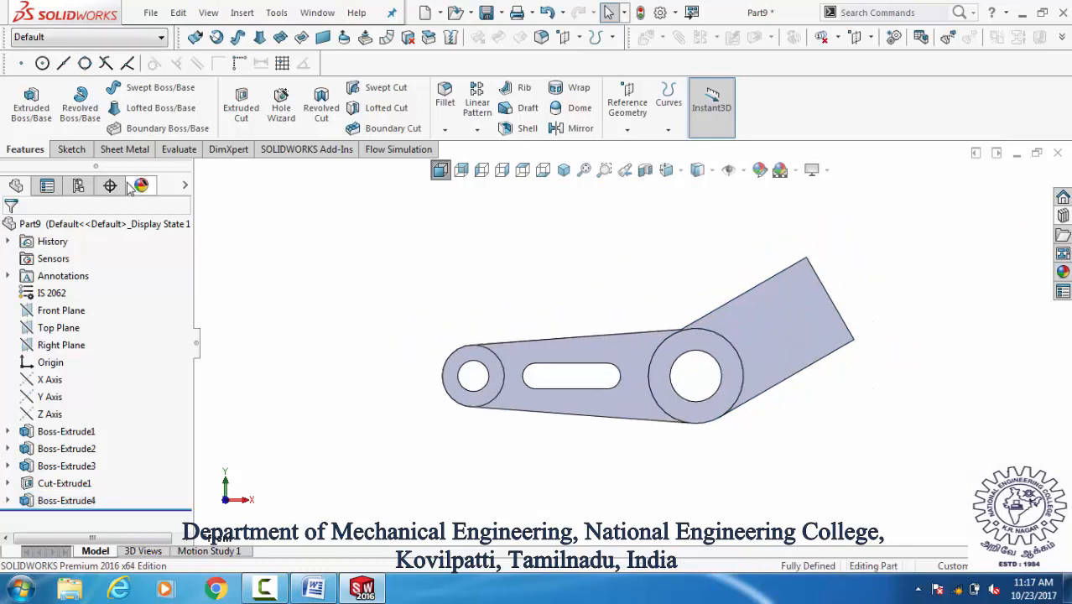
click(282, 126)
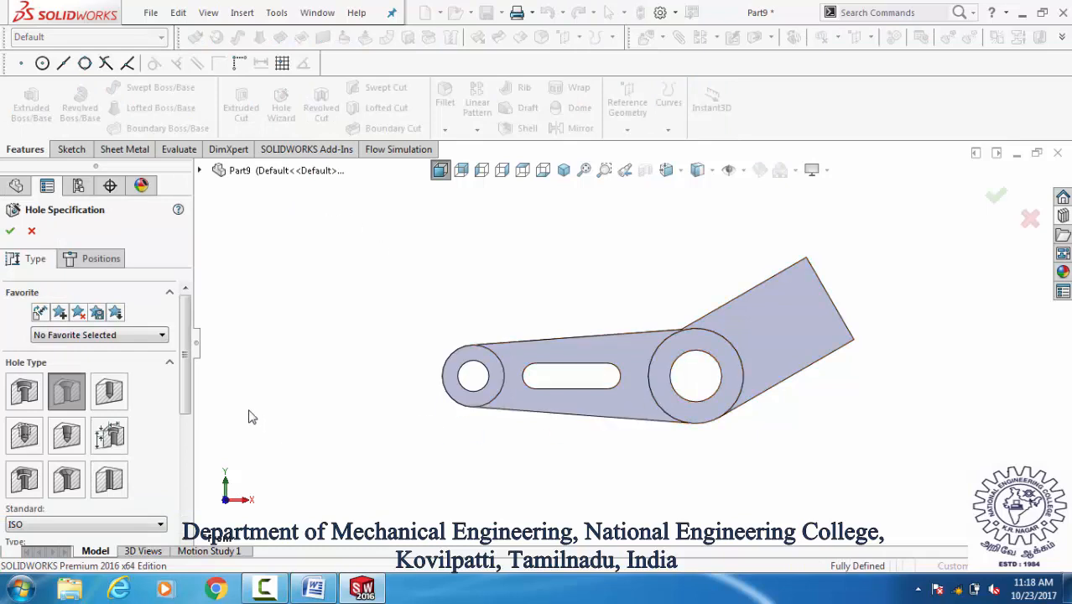
drag(188, 401, 201, 517)
click(105, 374)
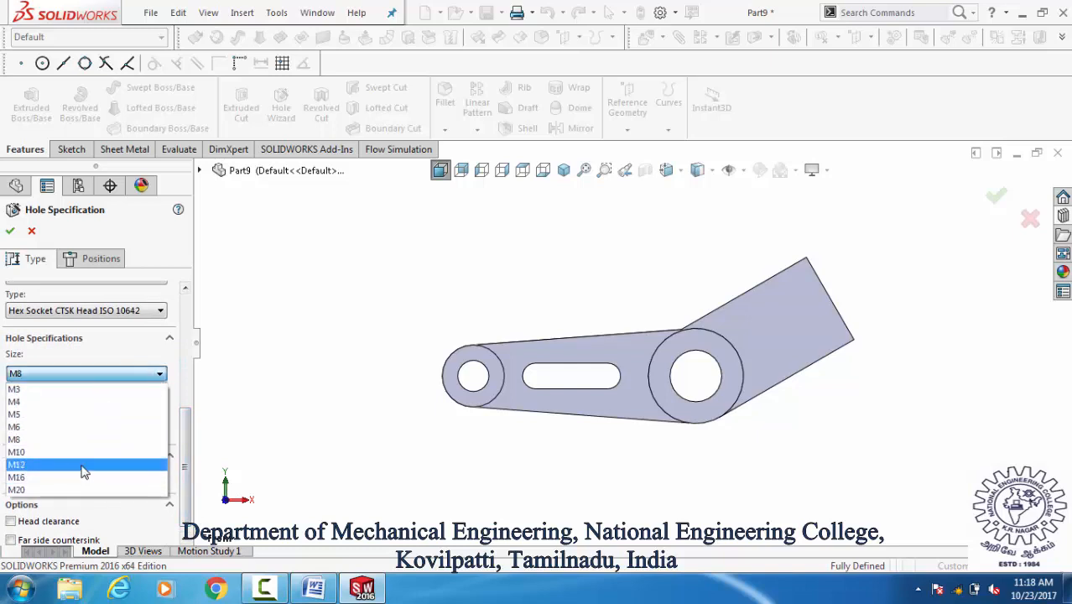
click(83, 452)
click(98, 478)
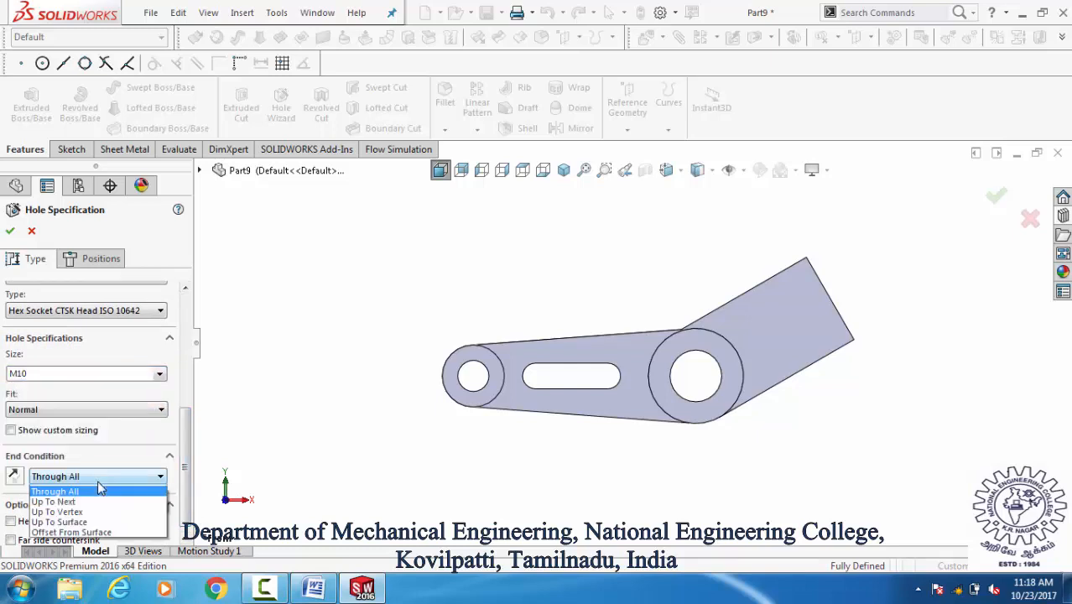
click(97, 478)
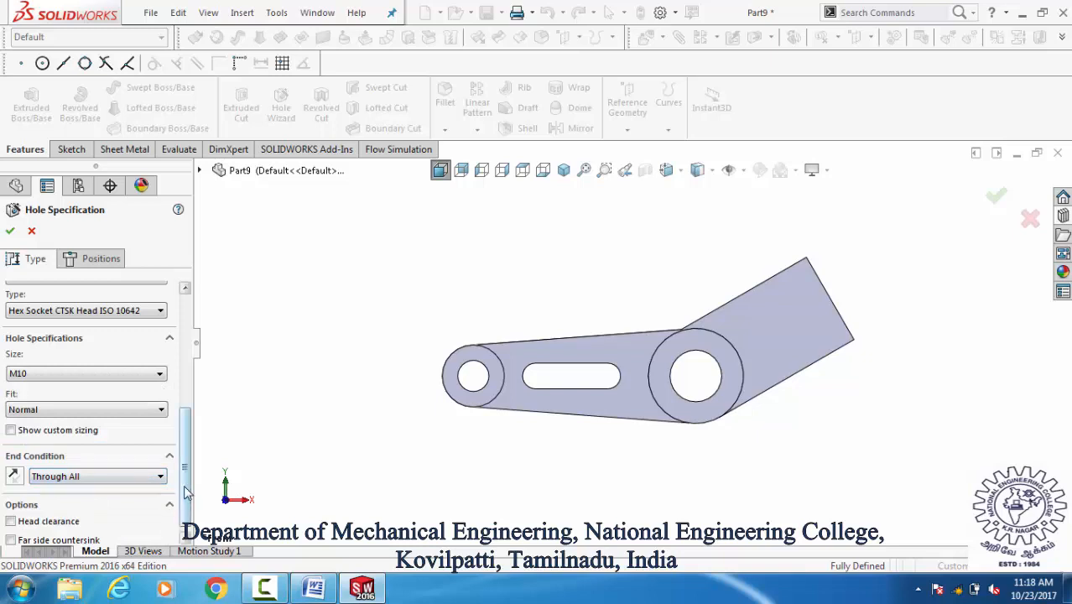
drag(186, 493, 190, 525)
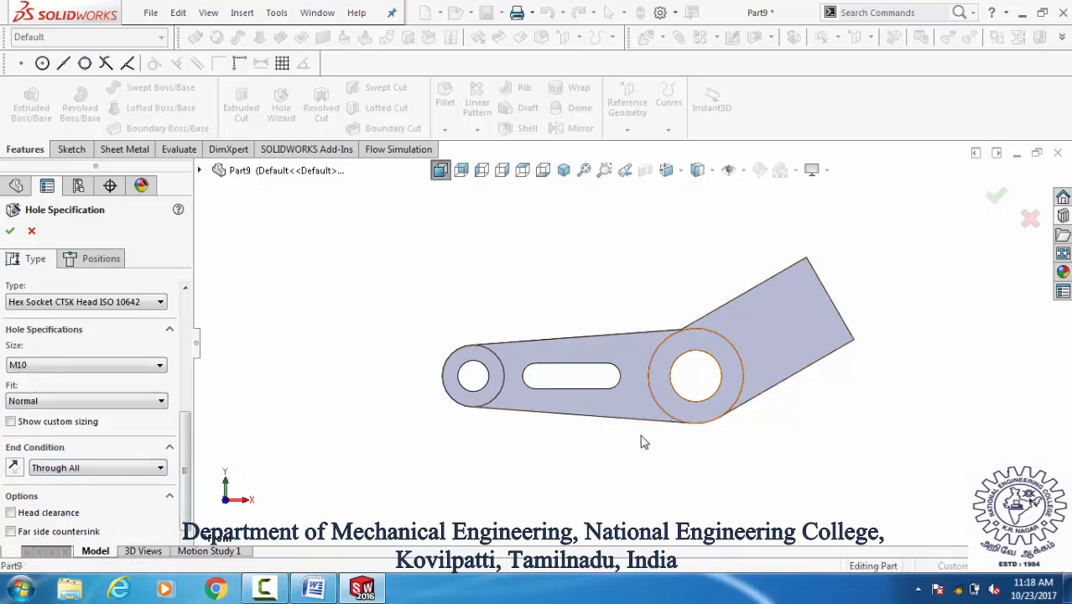
Step: Place the M10 countersunk hole on the large boss's front face, concentric with its bore, and create it
click(101, 260)
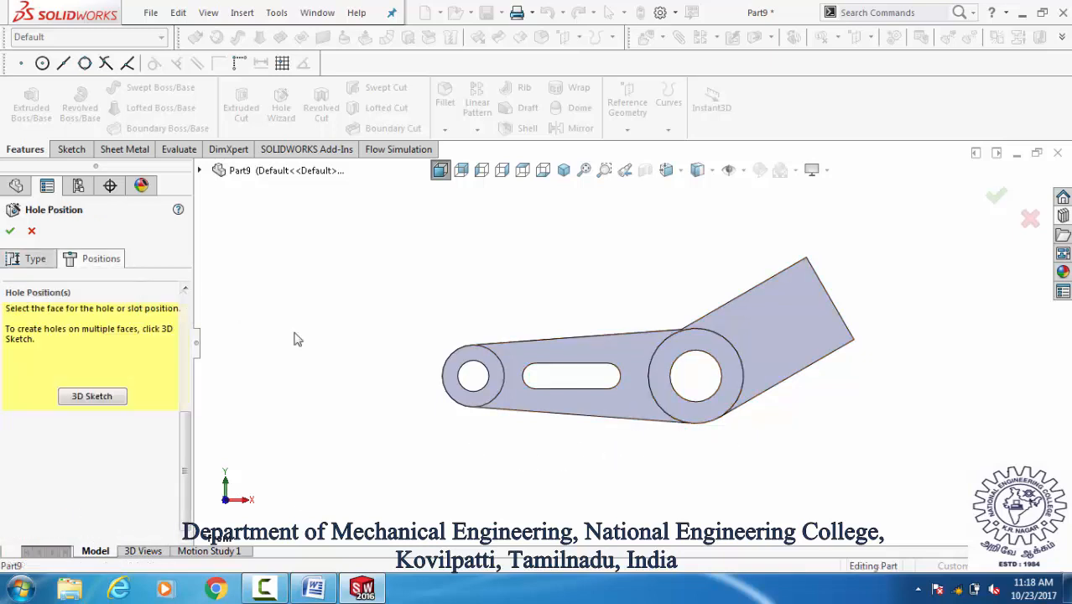
click(675, 409)
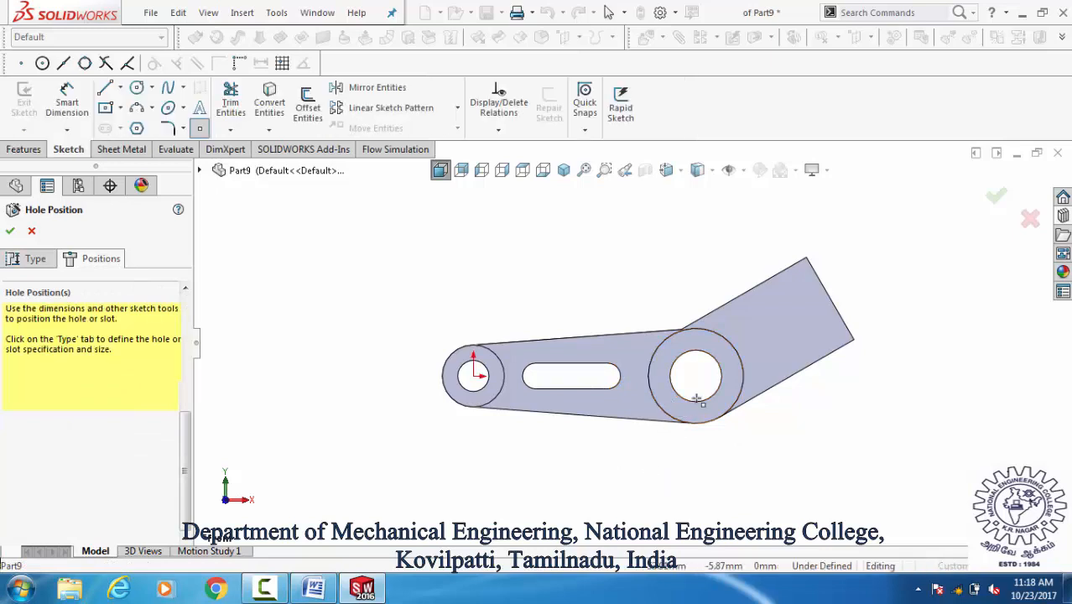
click(662, 382)
click(703, 404)
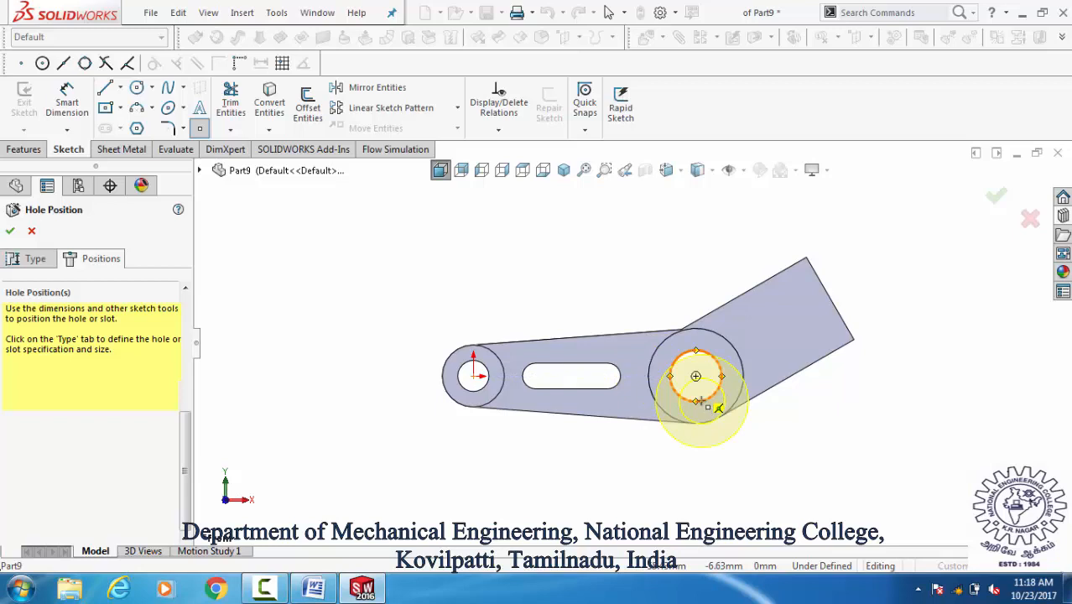
click(695, 376)
click(461, 401)
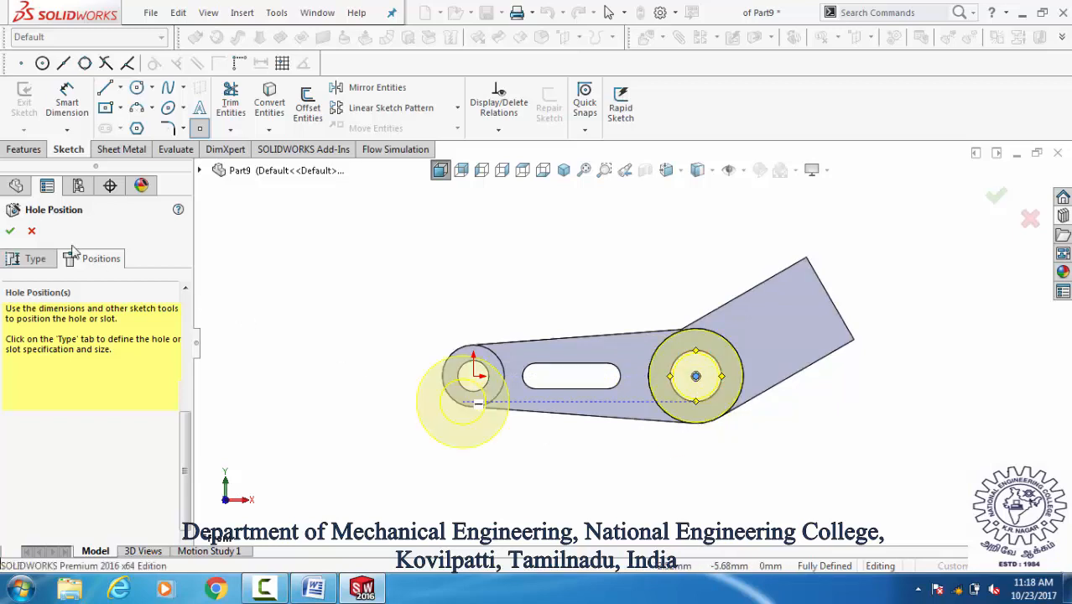
click(11, 233)
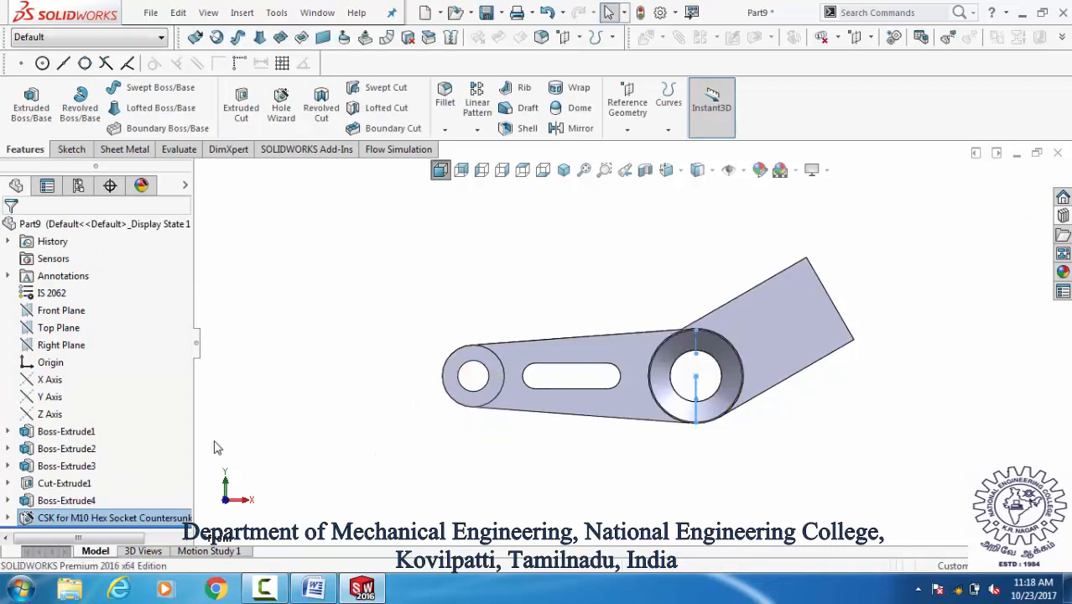
Step: Edit the countersunk hole's profile sketch and set the near-side countersink angle to 60°
click(9, 517)
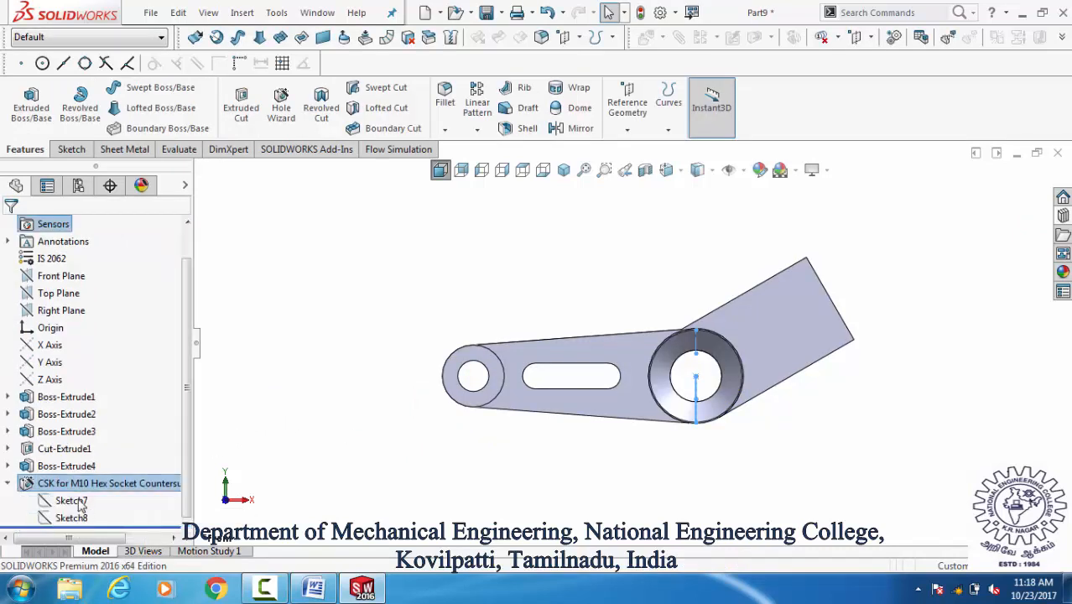
click(81, 504)
click(80, 518)
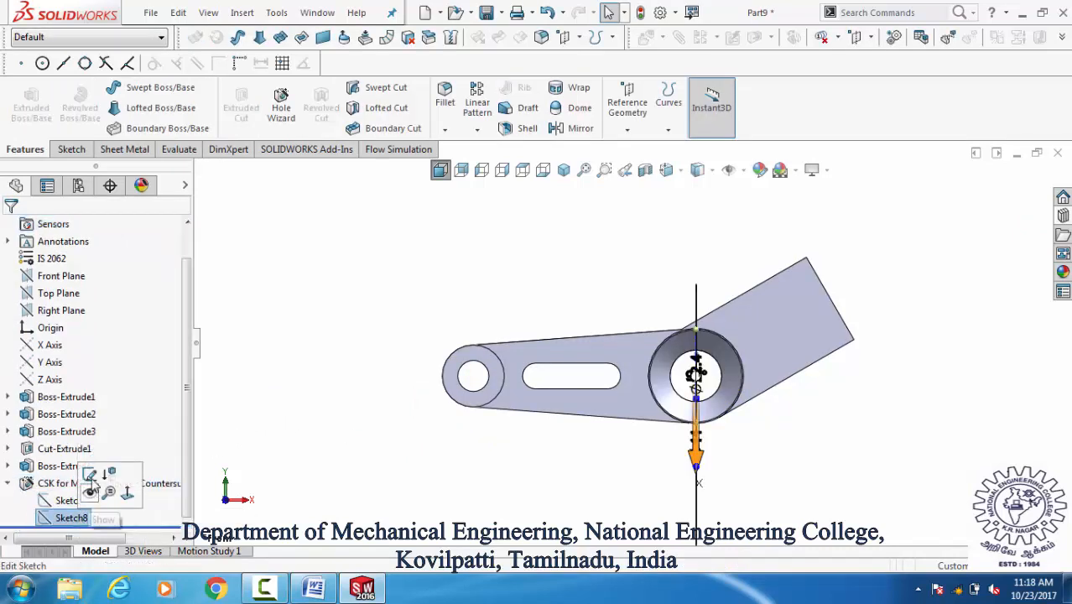
click(90, 475)
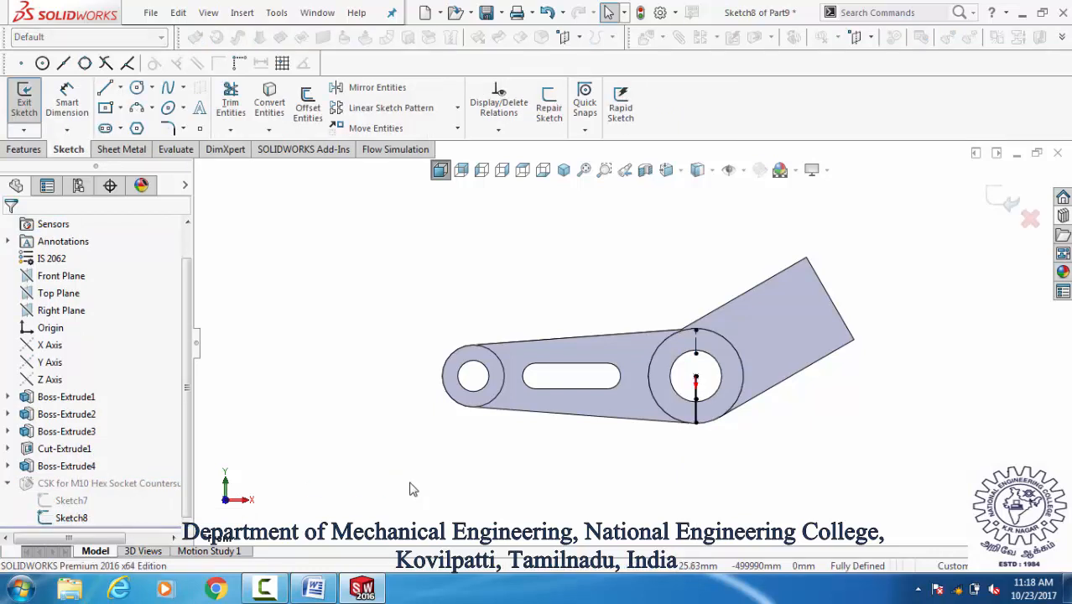
key(ctrl+8)
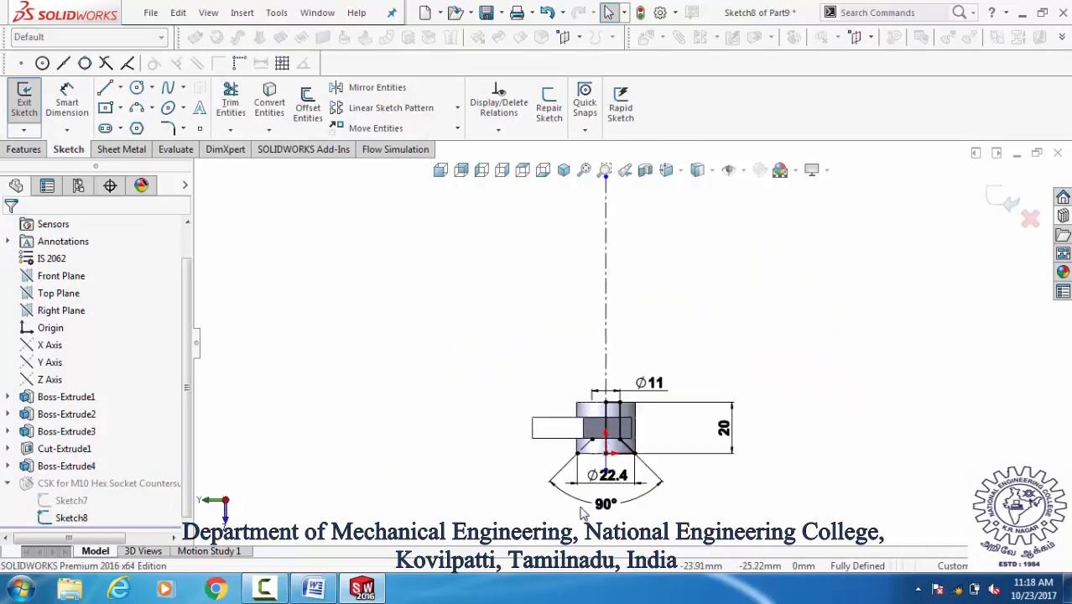
scroll(603, 511, down, 3)
scroll(604, 511, down, 2)
click(622, 445)
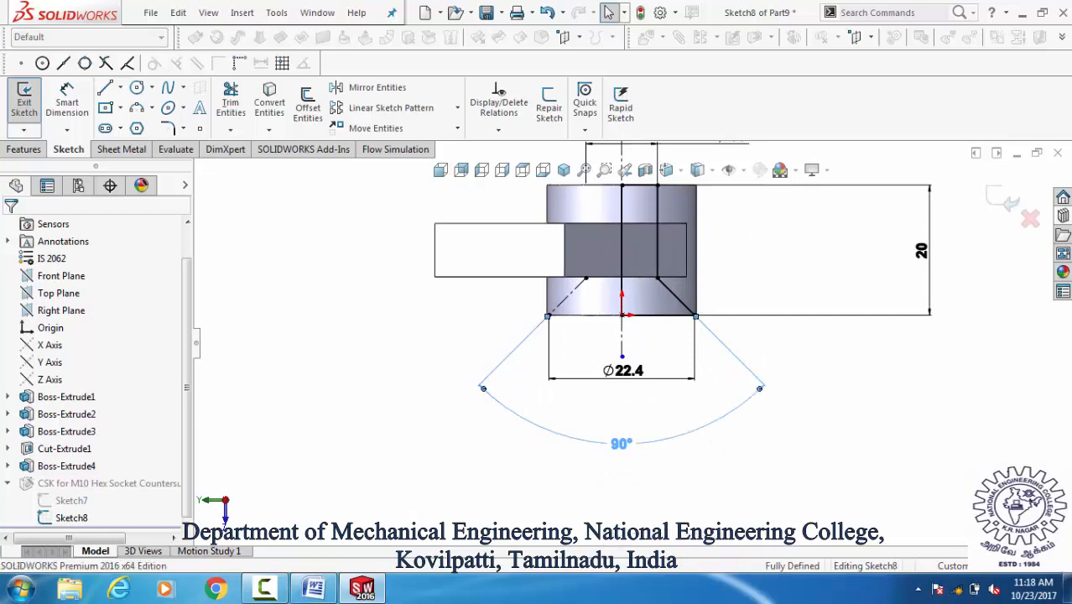
double_click(621, 444)
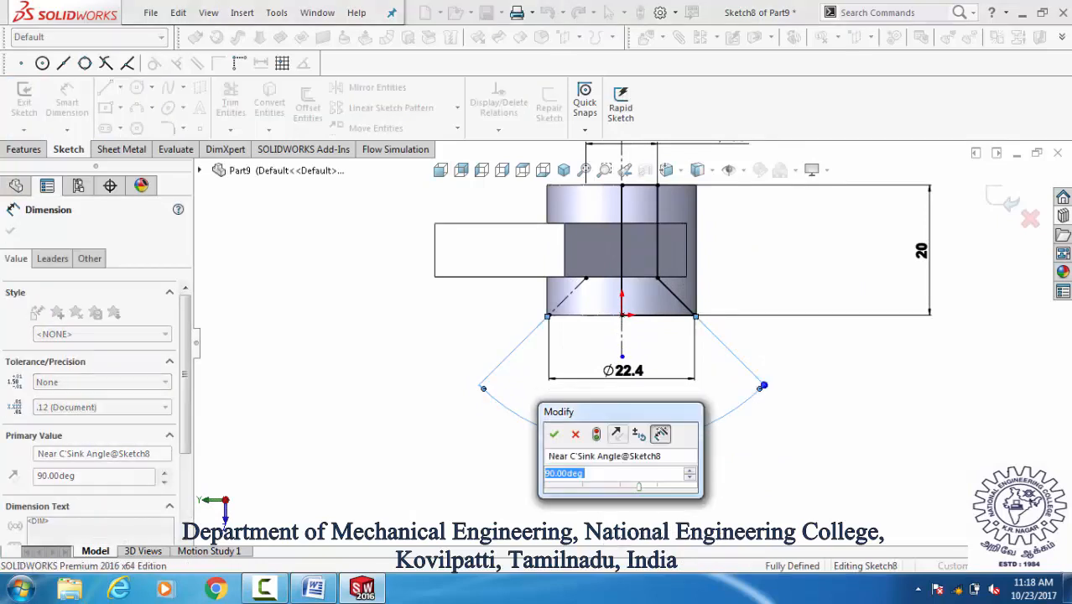
text(90)
key(Return)
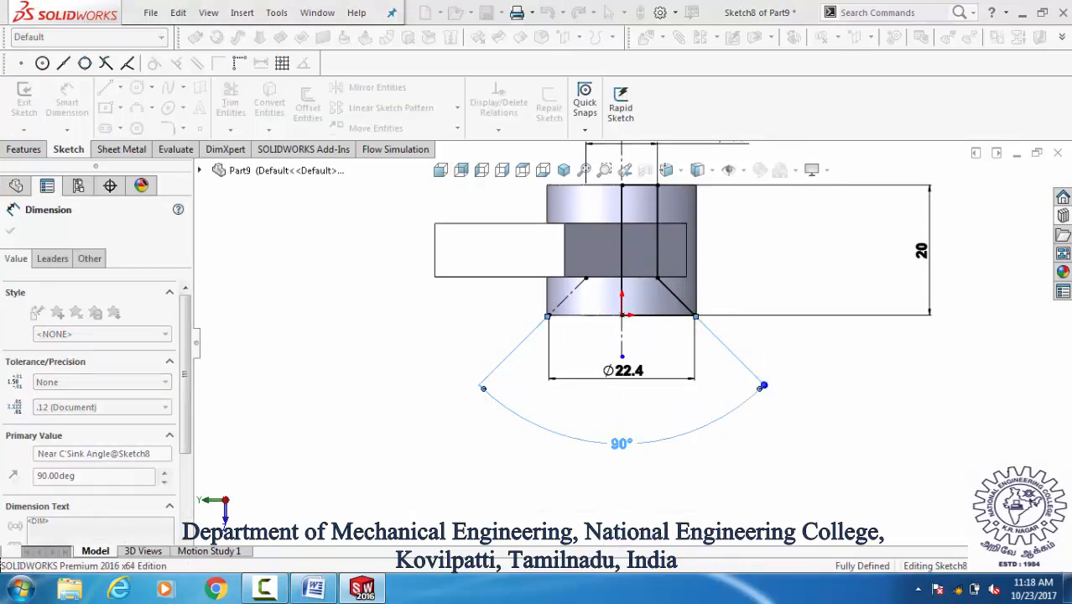
Step: Set the near-side countersink diameter to 20 mm and finish editing the hole's profile sketch
double_click(624, 370)
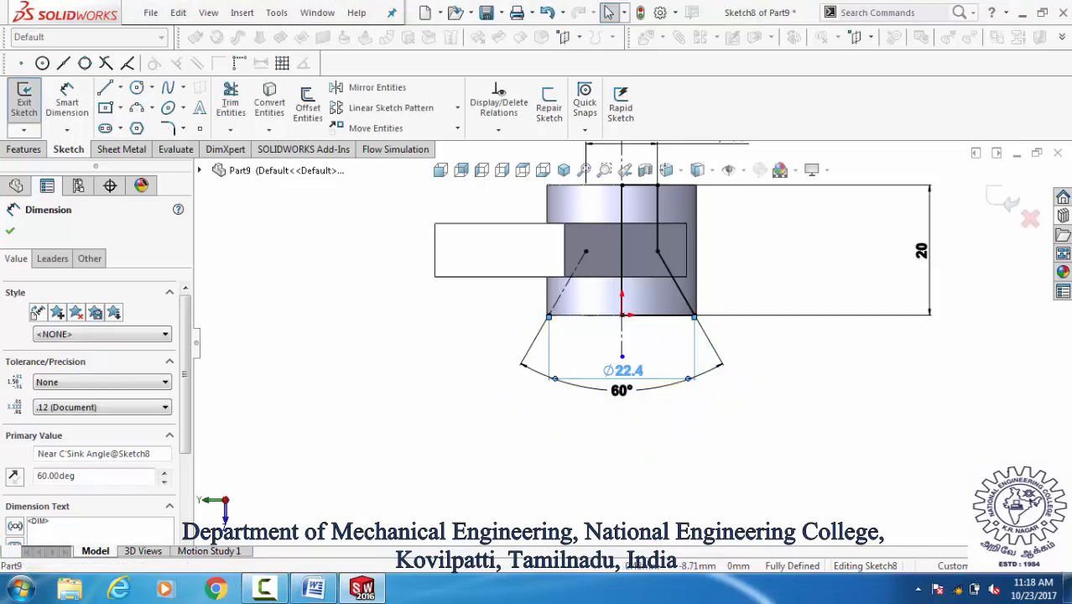
text(20)
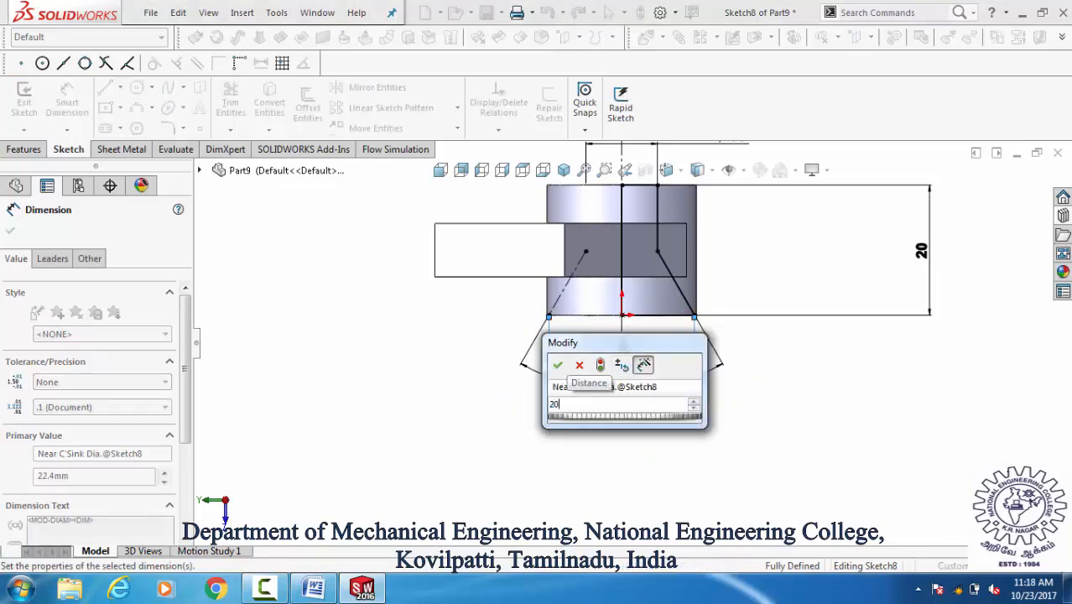
key(Return)
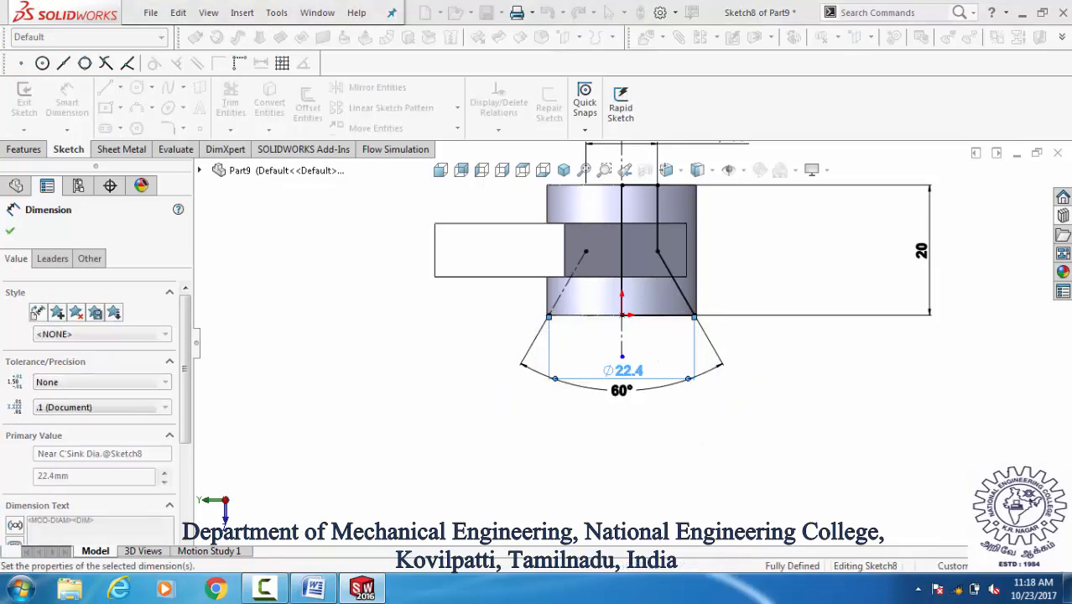
click(705, 447)
scroll(735, 414, up, 2)
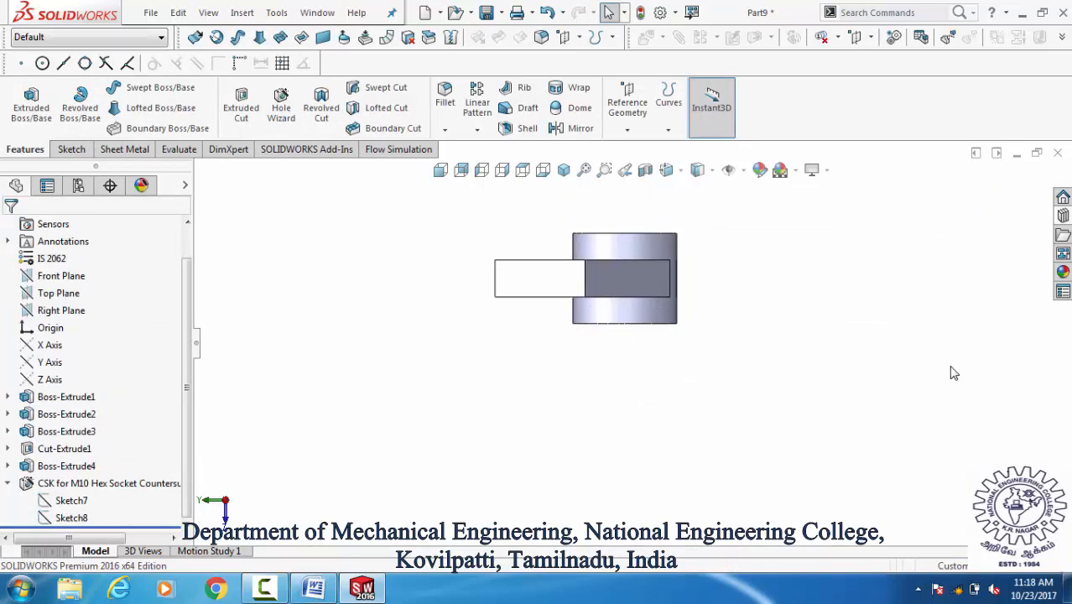
key(ctrl+1)
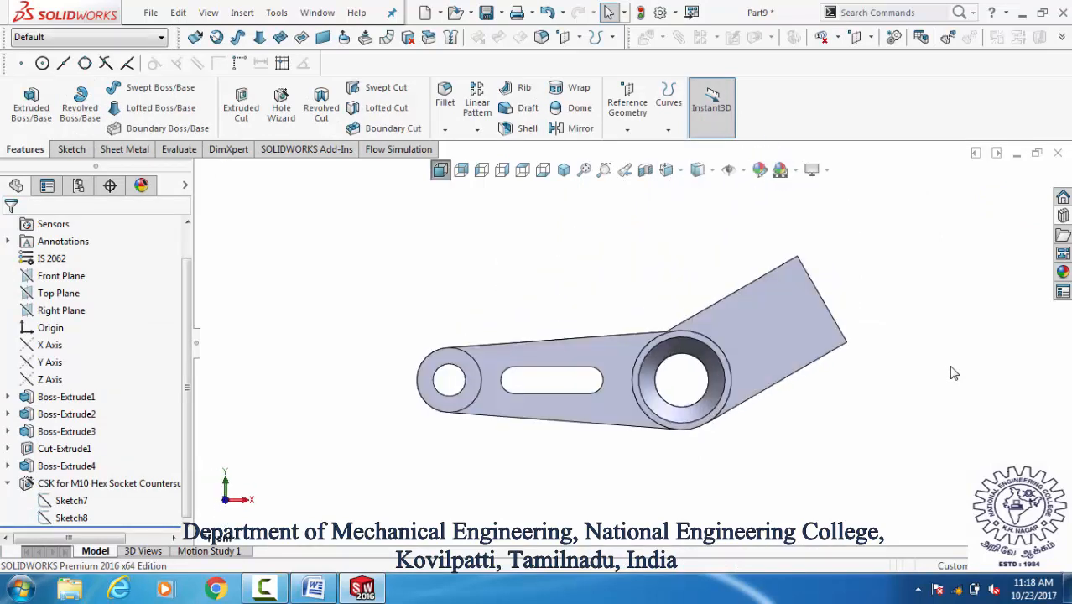
Step: Configure a Hole Wizard counterbore for an ISO hex head bolt, size M10, normal fit, Through All, without a near side countersink
click(283, 113)
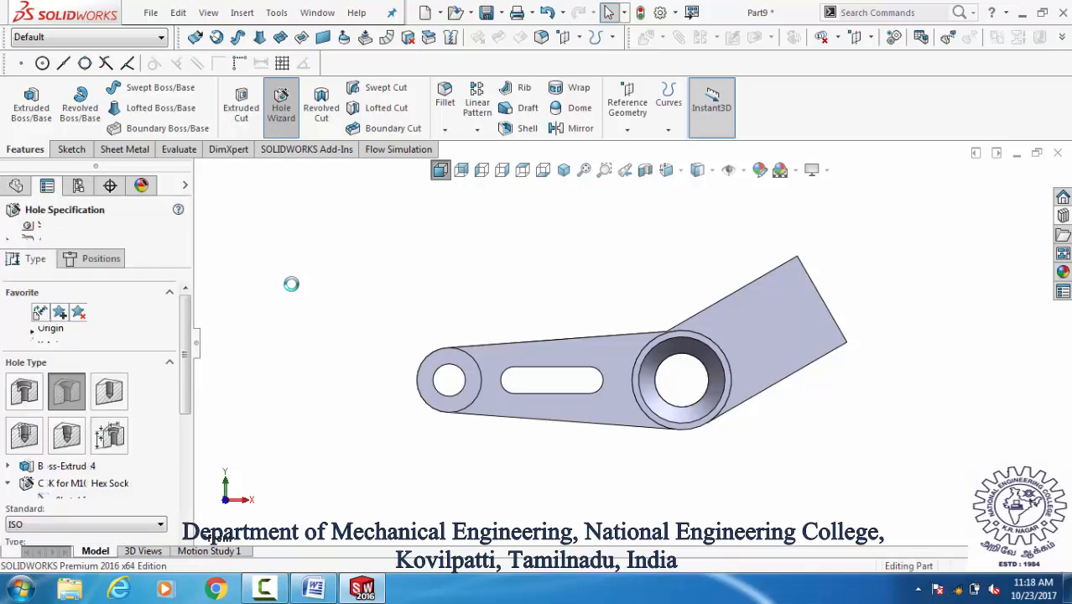
click(25, 390)
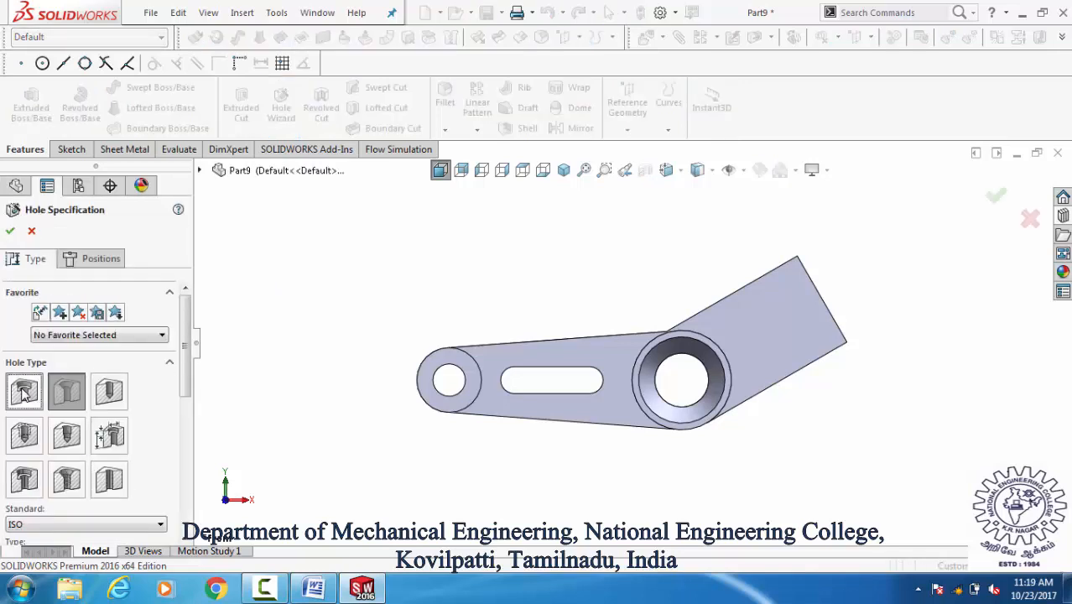
drag(188, 386, 179, 545)
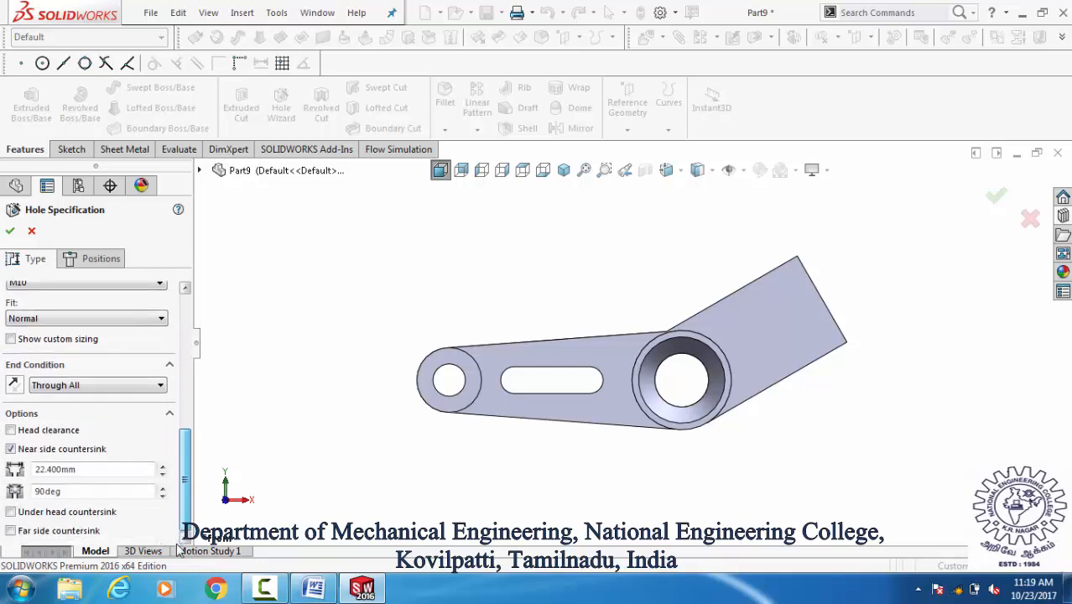
click(11, 449)
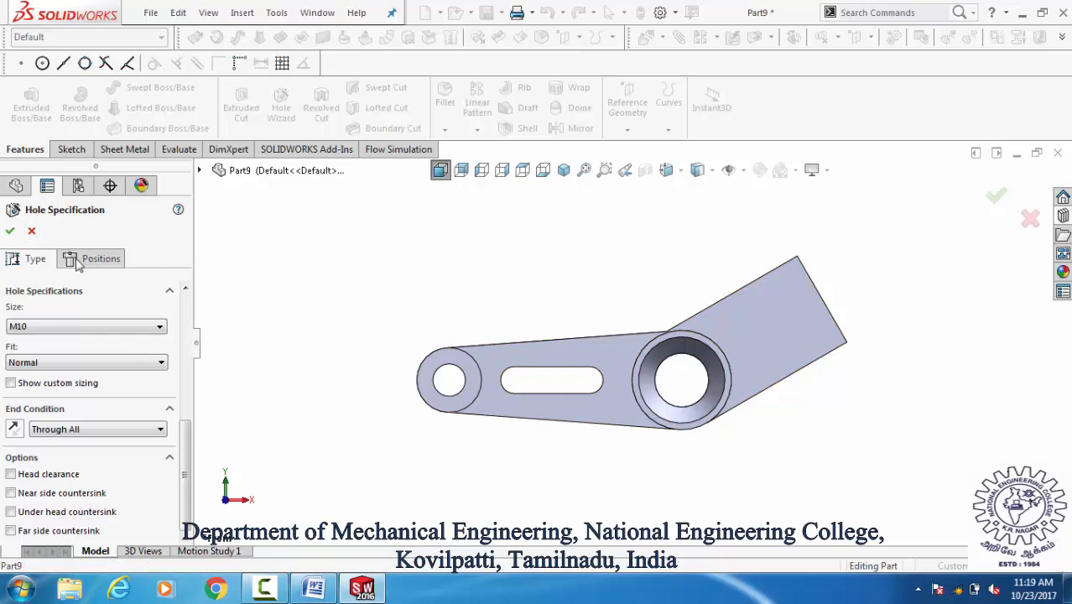
Step: Place the M10 counterbored hole on the inclined arm's front face and create it
click(99, 259)
click(765, 323)
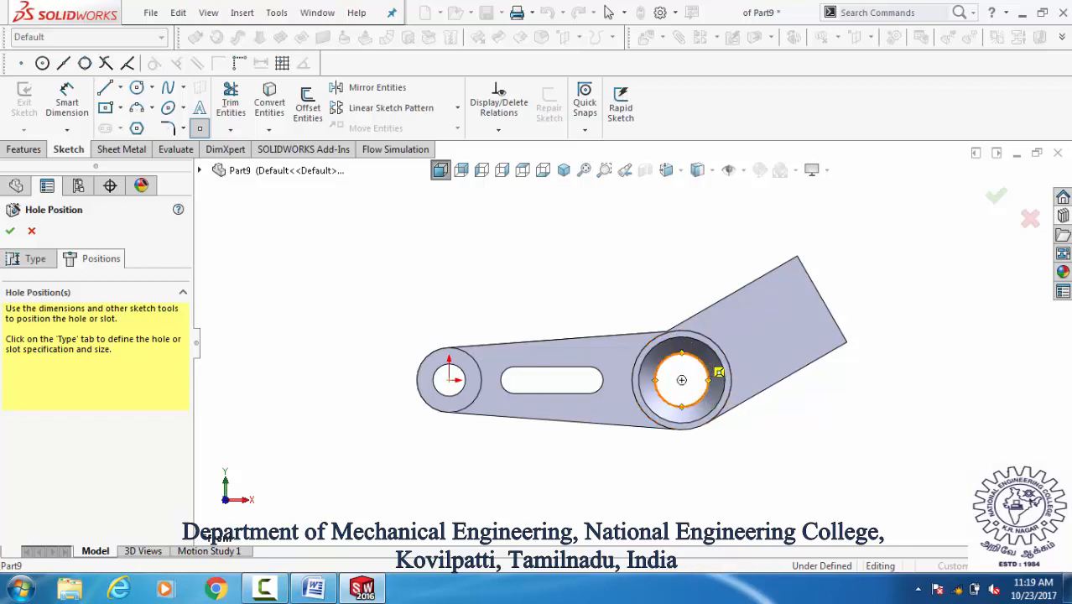
click(774, 328)
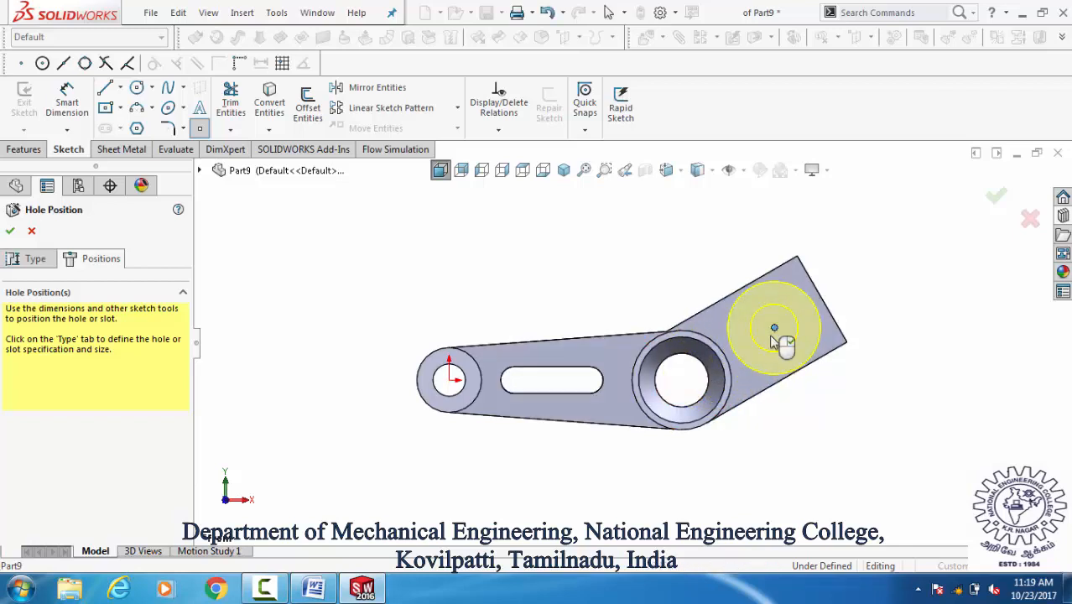
click(10, 232)
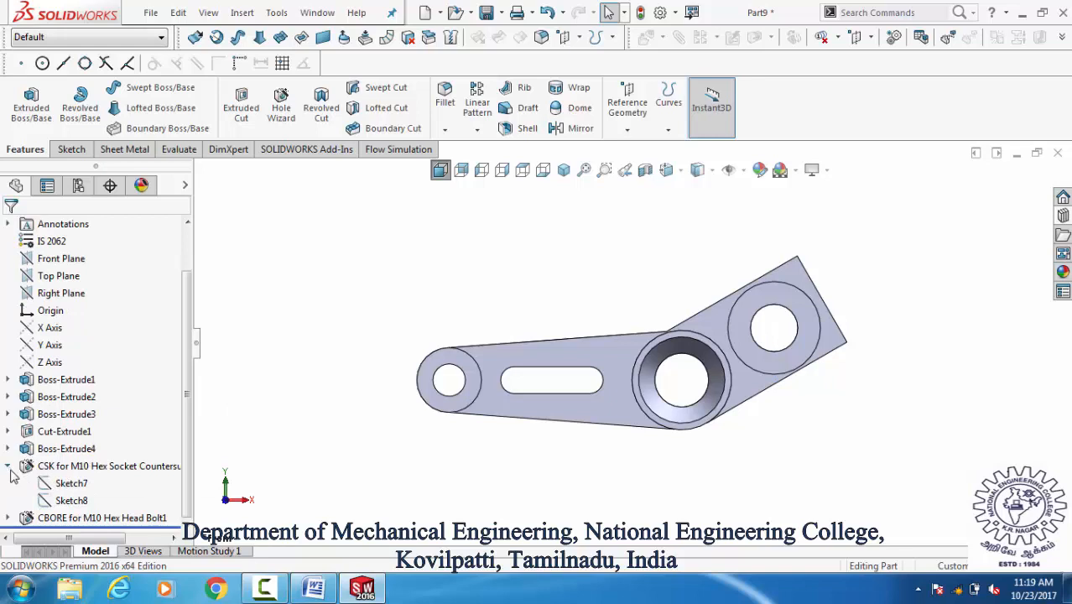
Step: Edit the counterbore's position sketch and dimension its centre point 25 mm from the large boss's bore centre
click(8, 466)
click(8, 518)
click(84, 501)
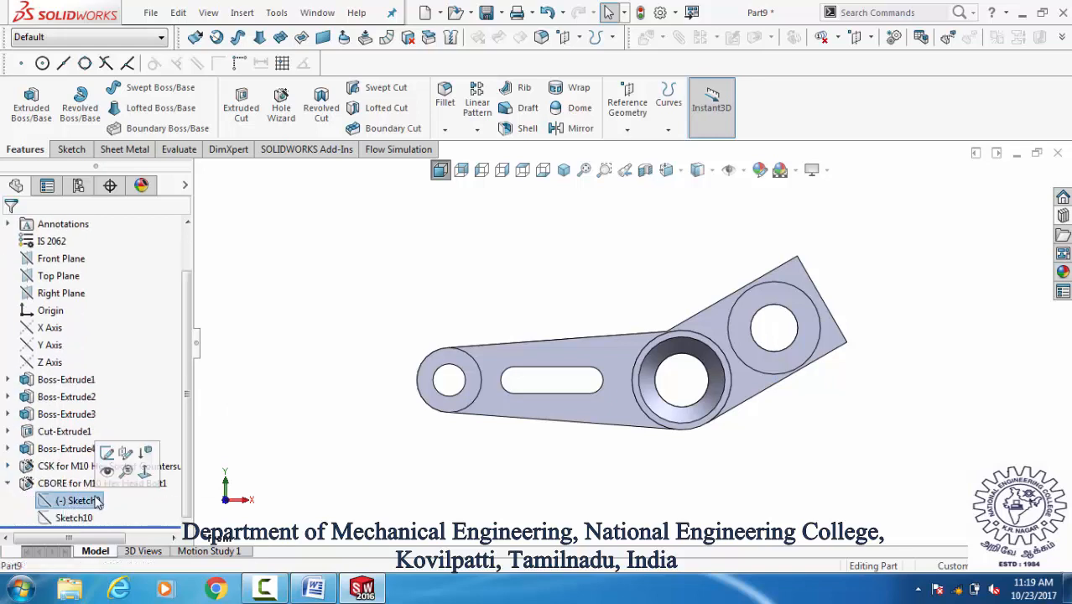
click(107, 454)
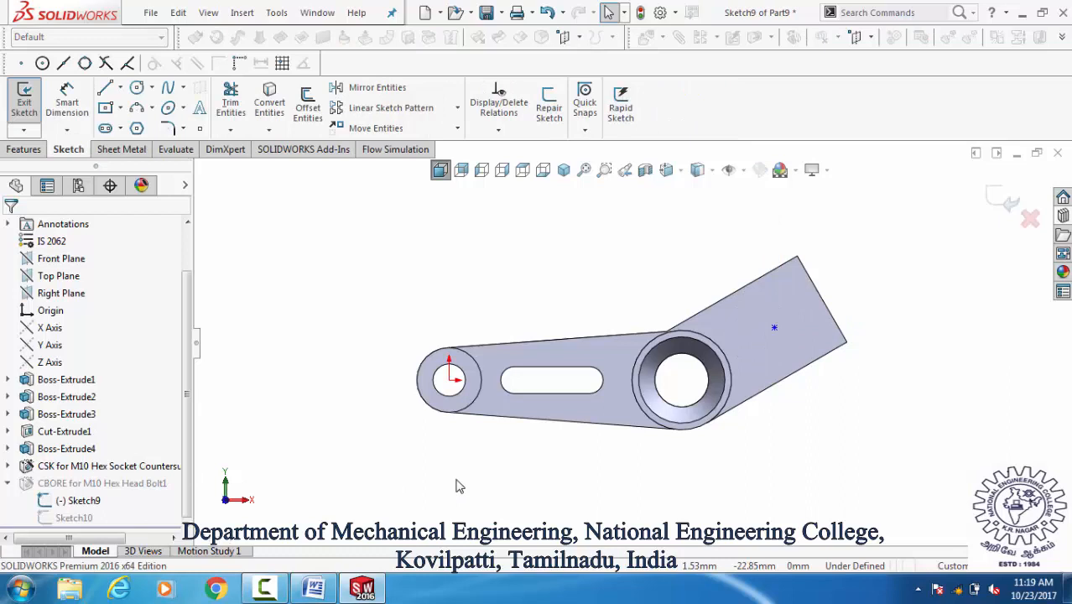
click(67, 100)
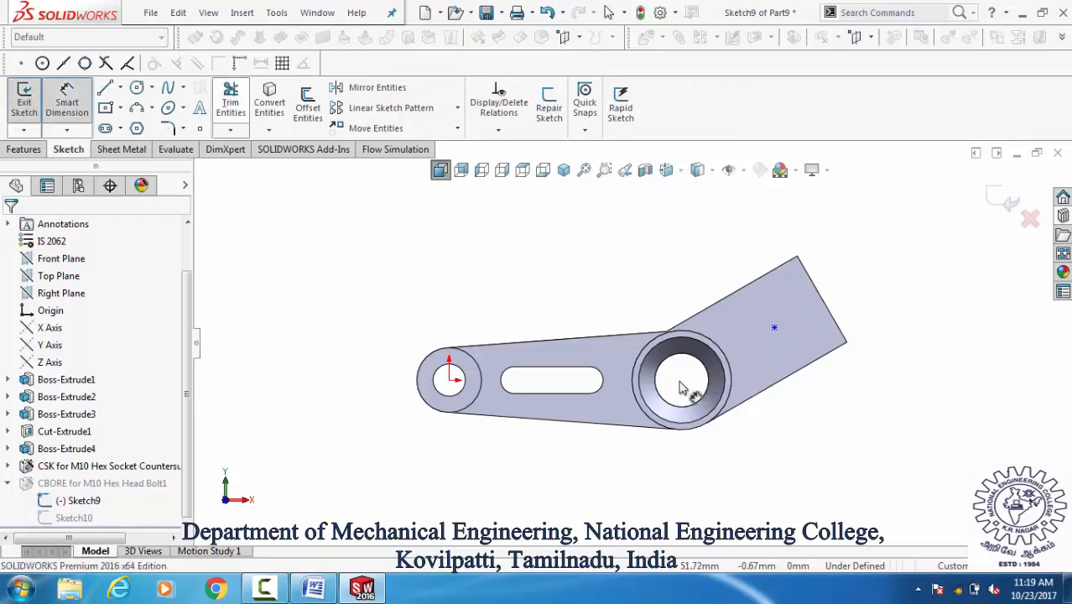
click(704, 406)
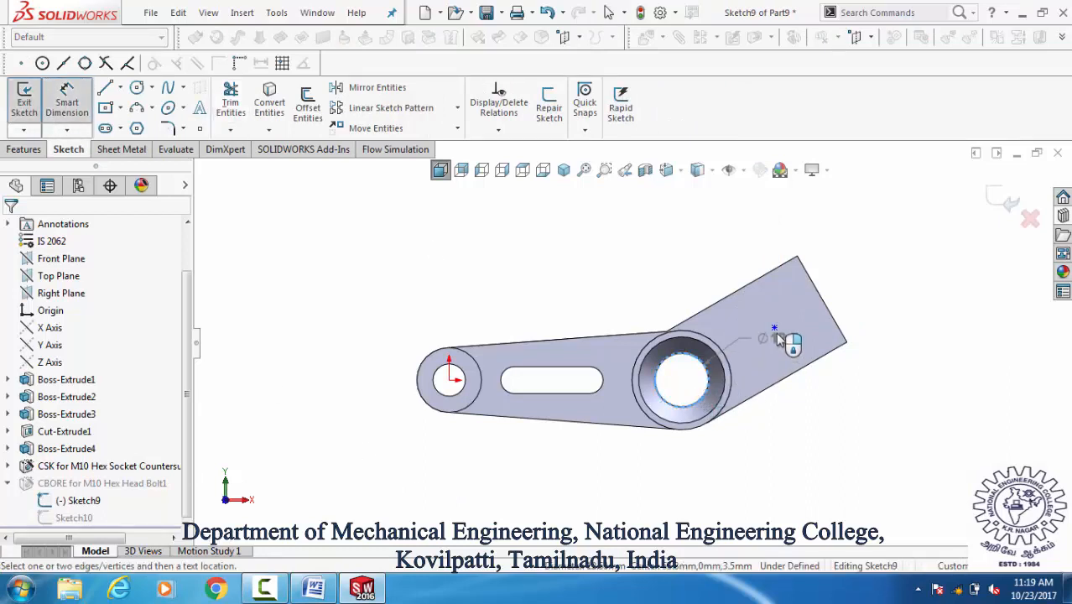
click(773, 328)
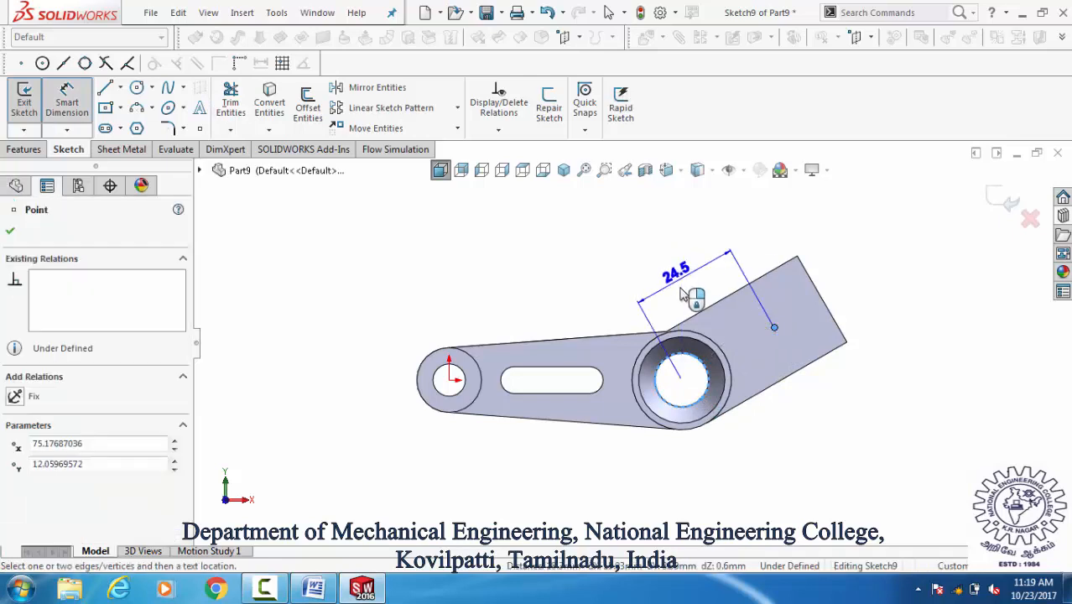
click(678, 286)
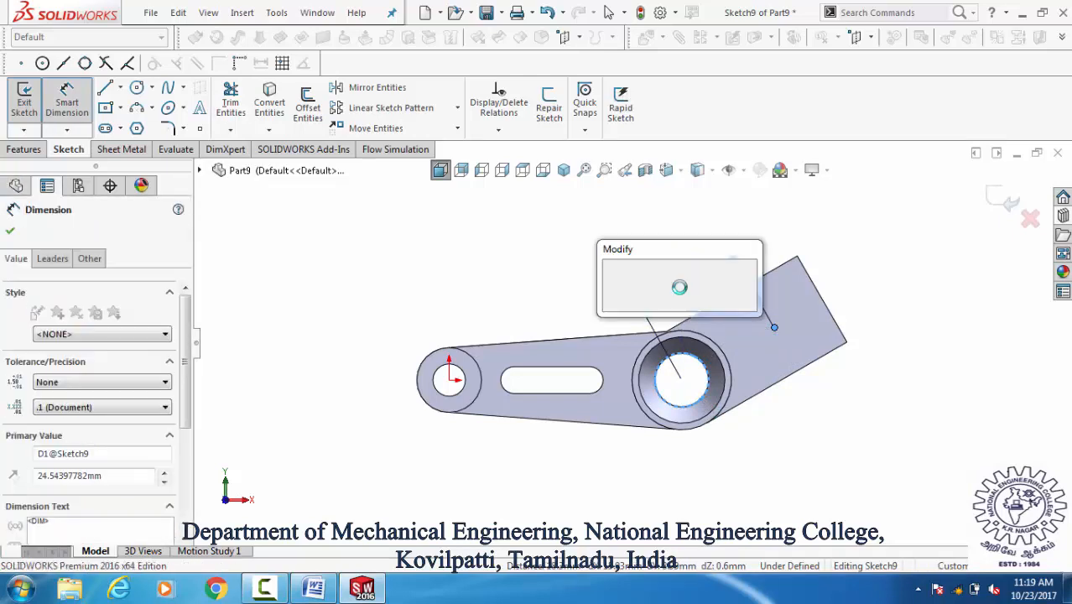
key(Return)
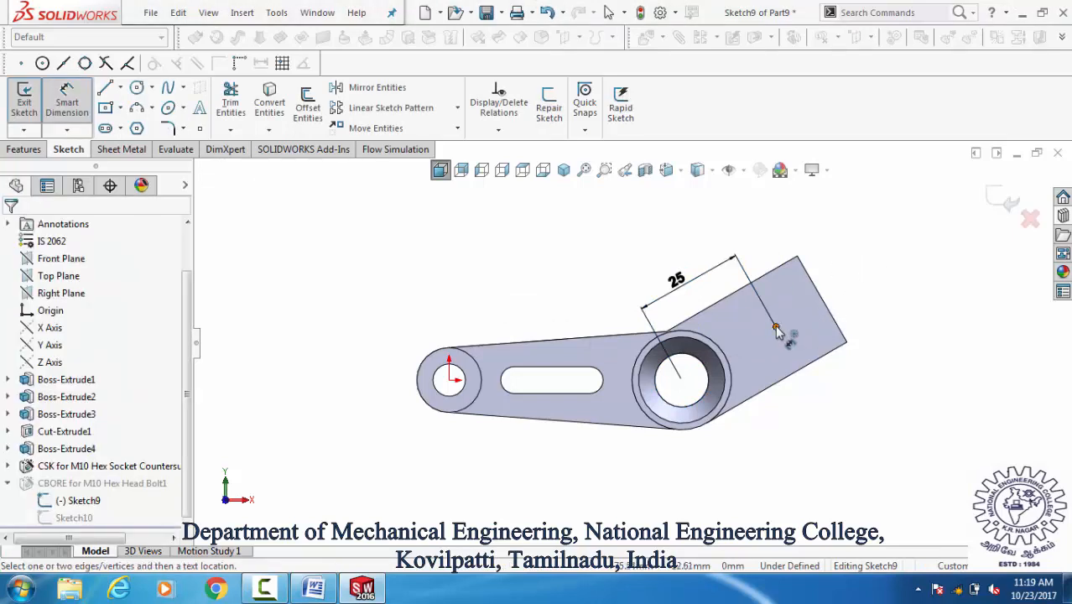
Step: Dimension the counterbore's centre point 11.5 mm from the arm's lower edge and exit the position sketch
click(775, 328)
click(805, 370)
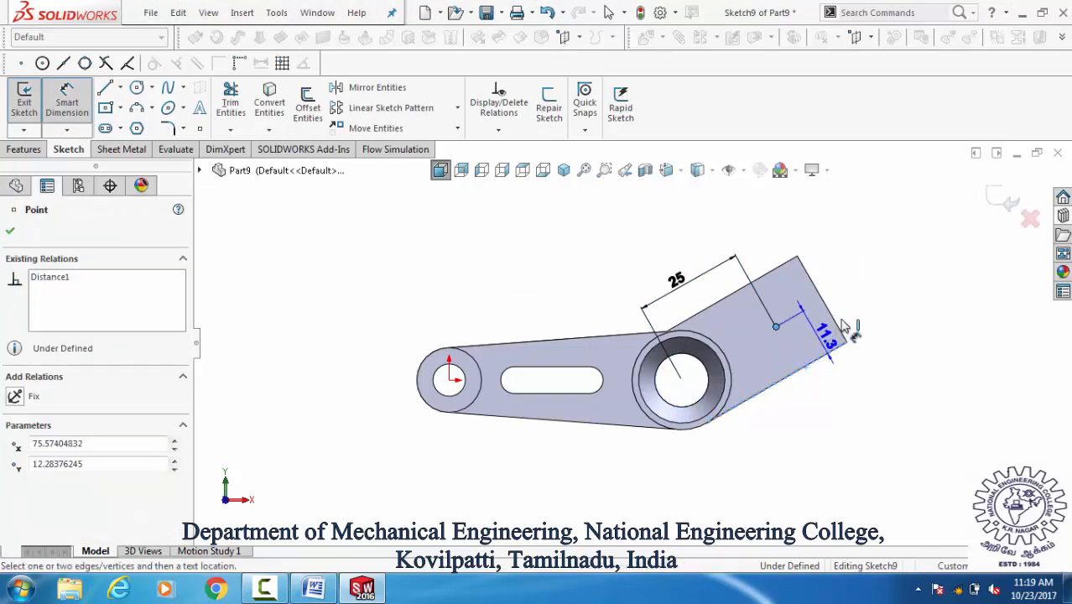
click(856, 306)
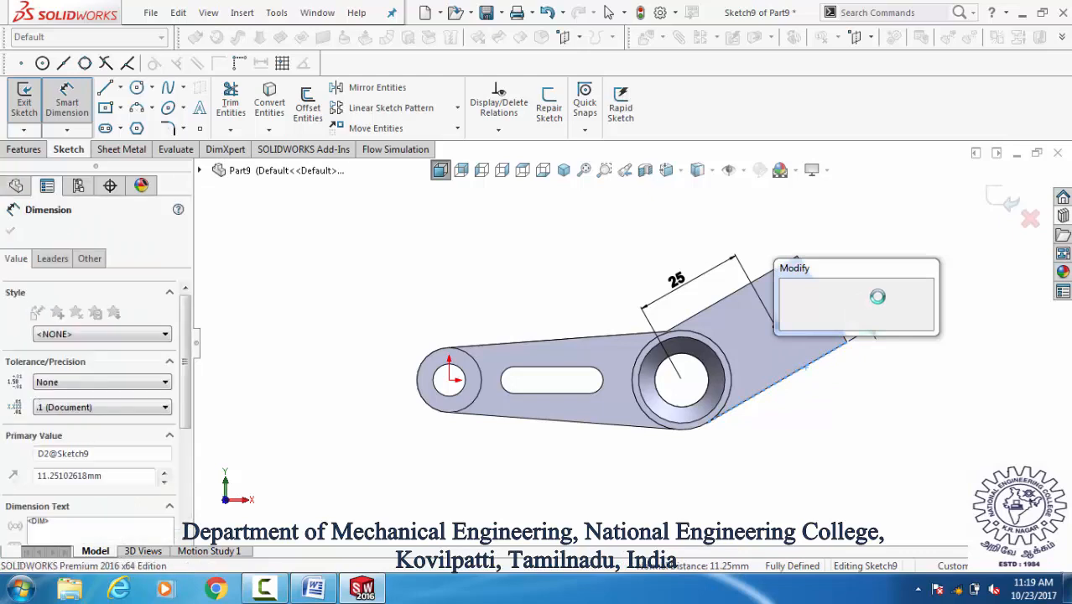
text(11.5)
key(Return)
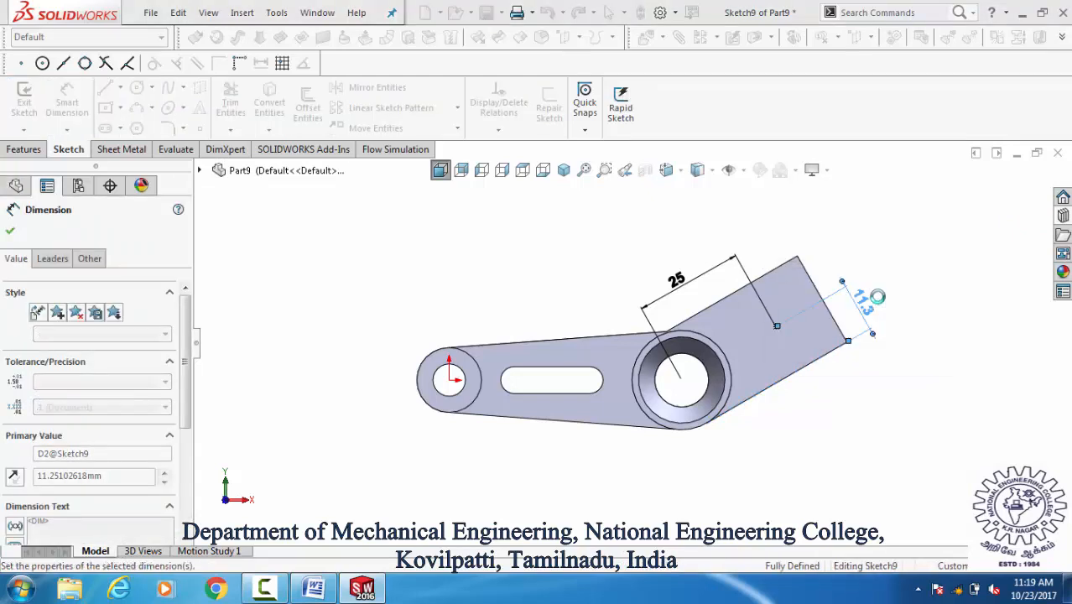
click(890, 266)
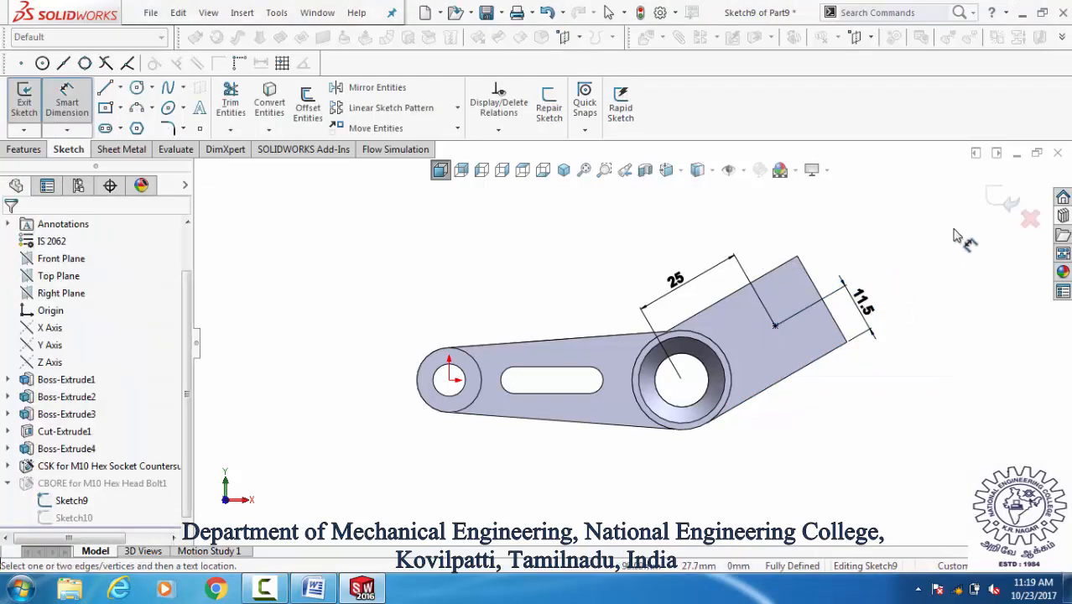
click(1001, 199)
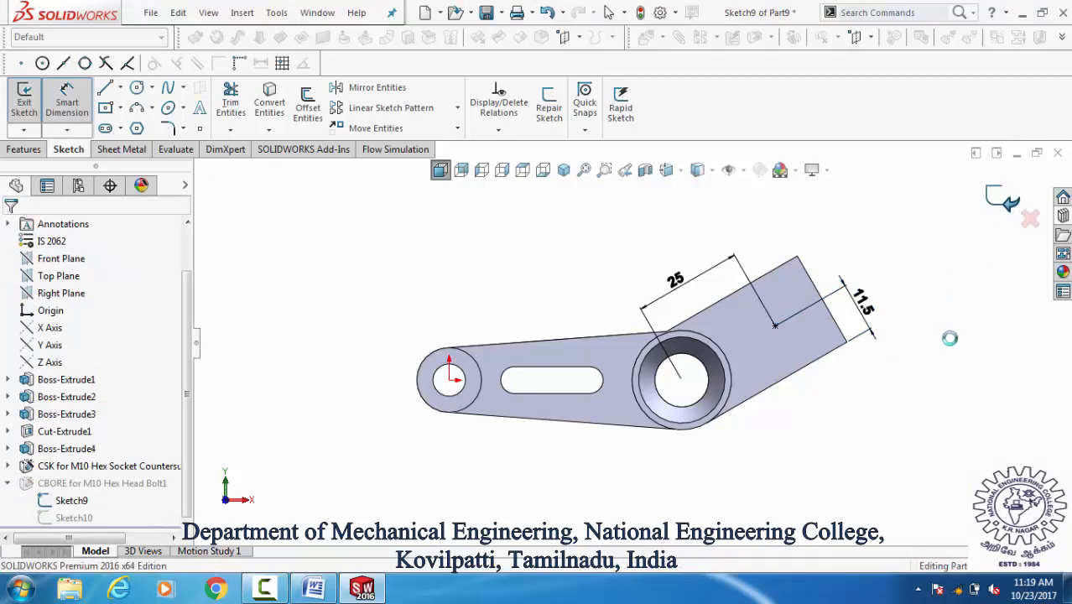
Step: Edit the counterbore's hole profile sketch and set the counterbore diameter to 10 mm
click(73, 517)
click(84, 476)
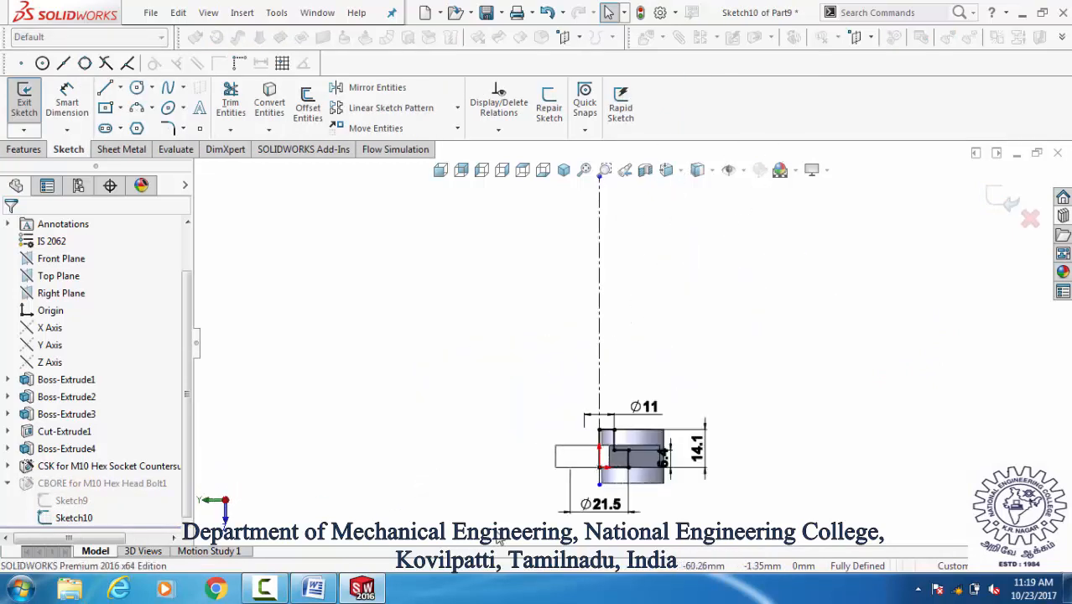
double_click(593, 506)
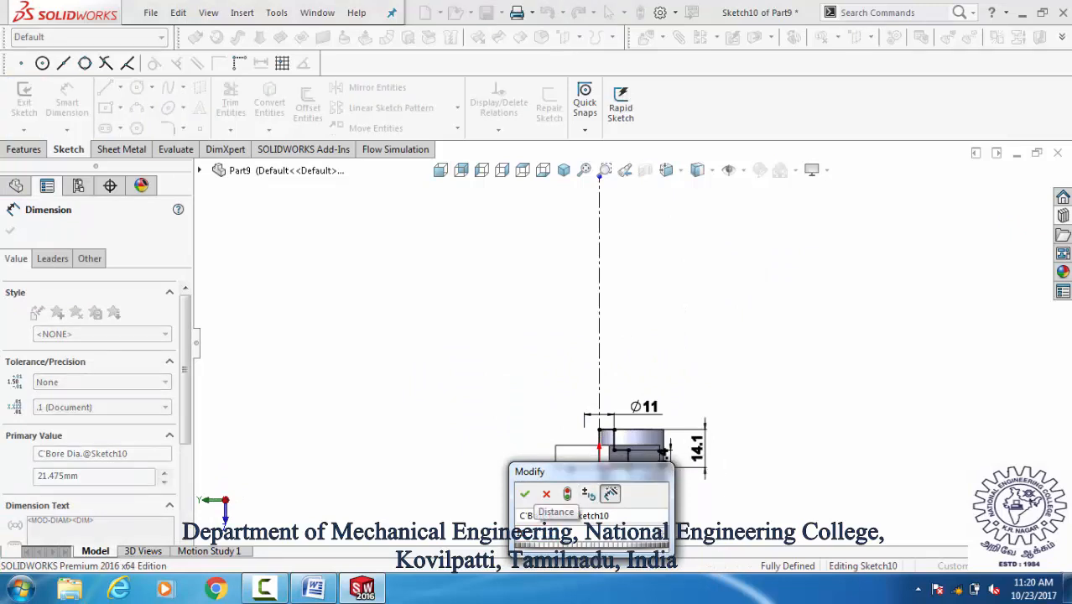
key(Return)
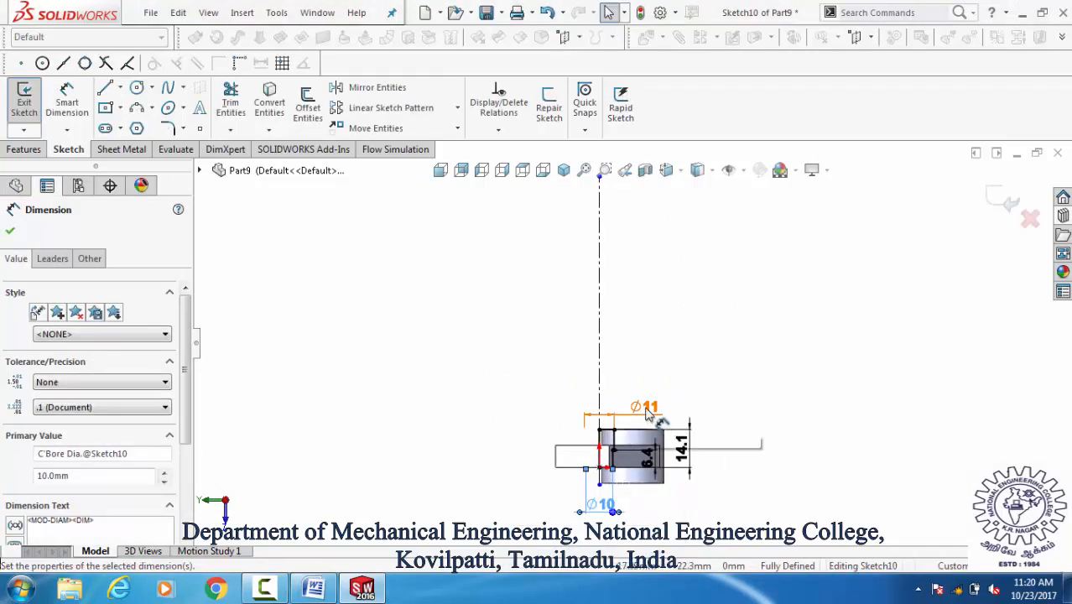
Step: Set the counterbore's through hole diameter to 7.5 mm, exit the profile sketch and return to the front view
double_click(647, 411)
text(7)
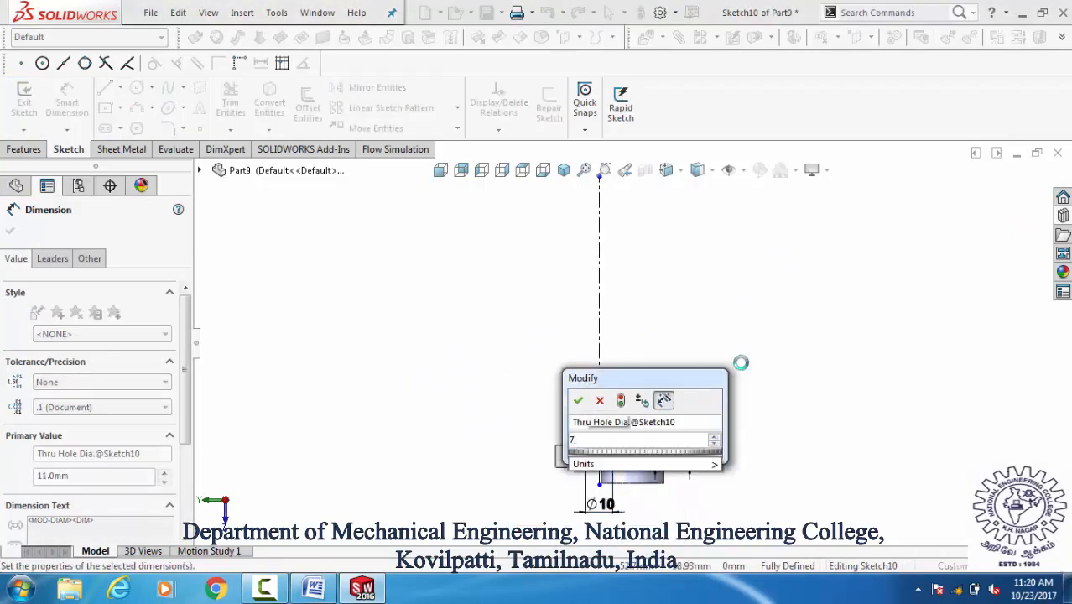
text(.5)
key(Return)
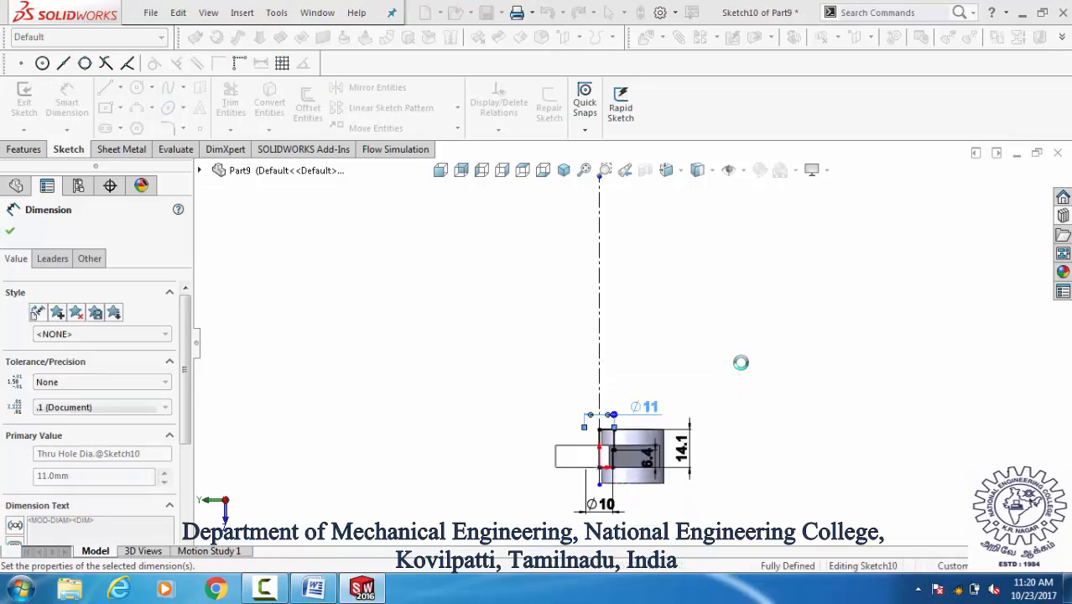
click(769, 356)
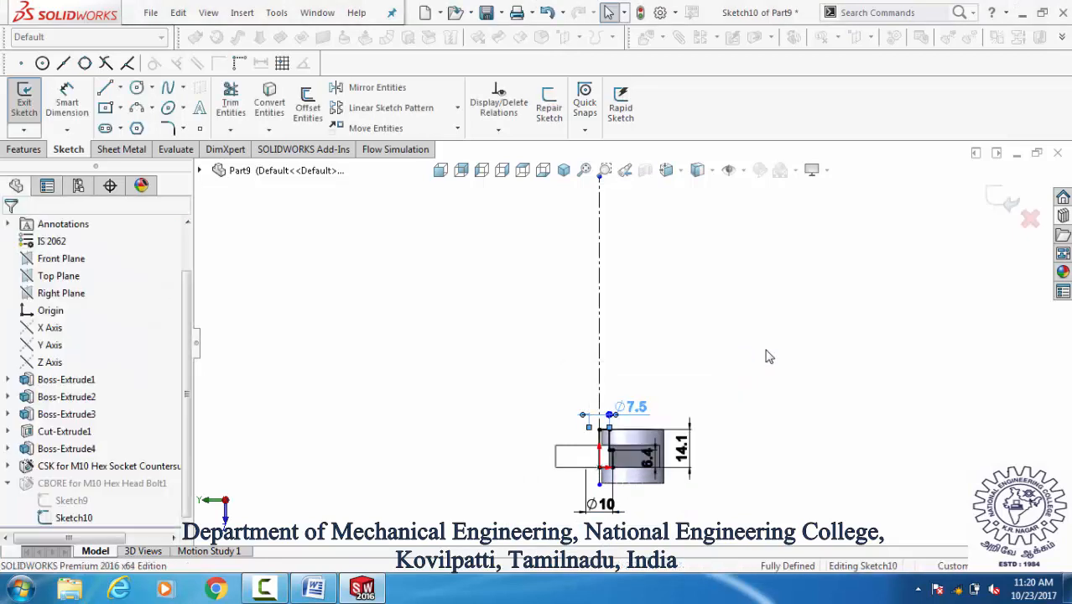
click(1006, 199)
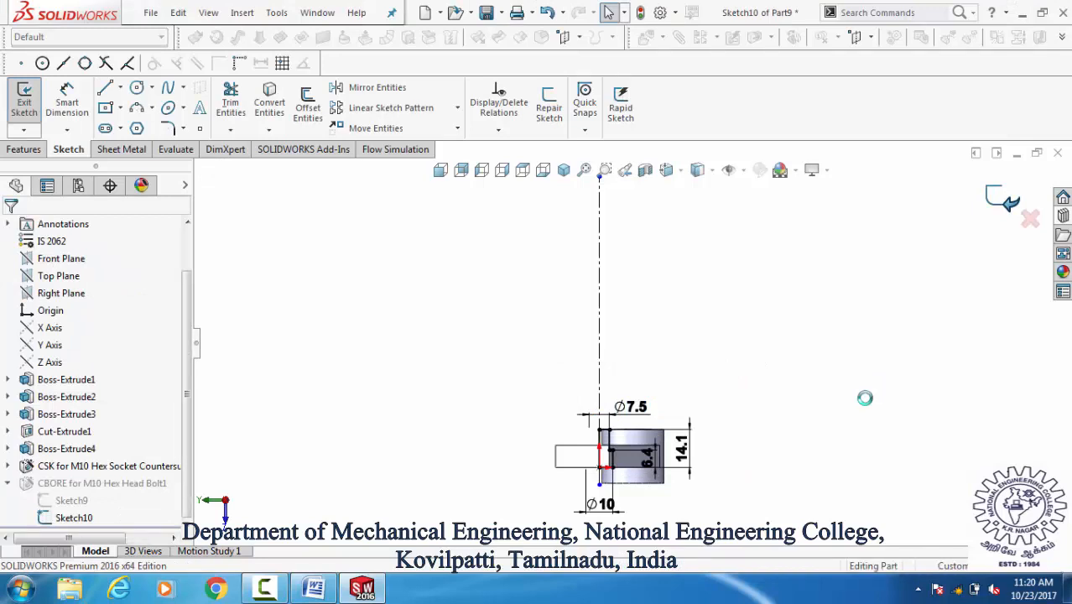
key(ctrl+1)
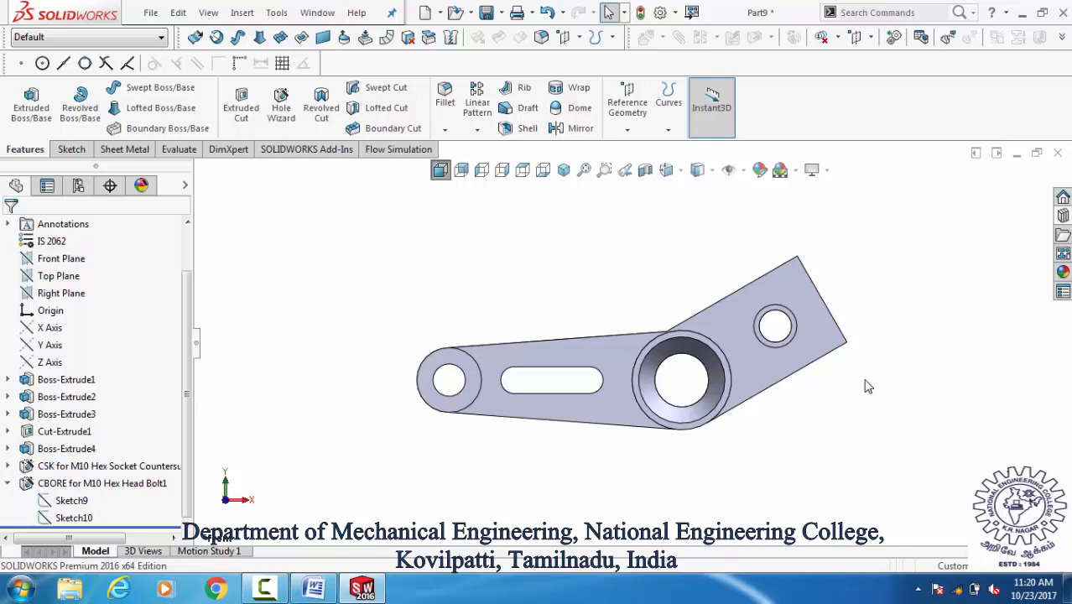
Step: Start a sketch on the rear face of the web and arm and draw a line along the arm's end edge
click(7, 484)
middle_drag(701, 456, 523, 447)
key(ctrl+1)
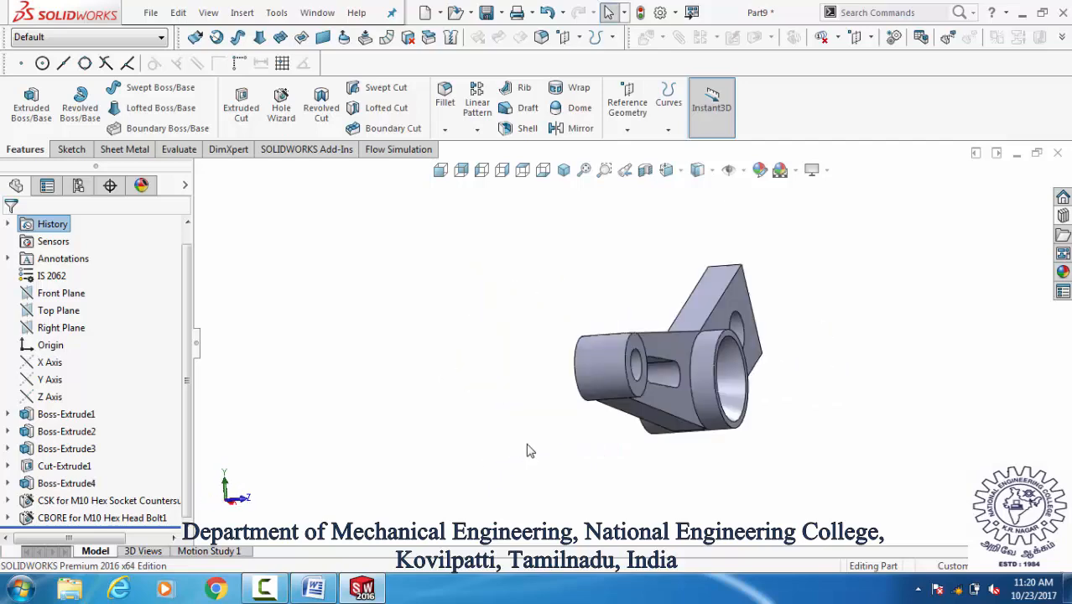
middle_drag(658, 449, 518, 395)
click(518, 390)
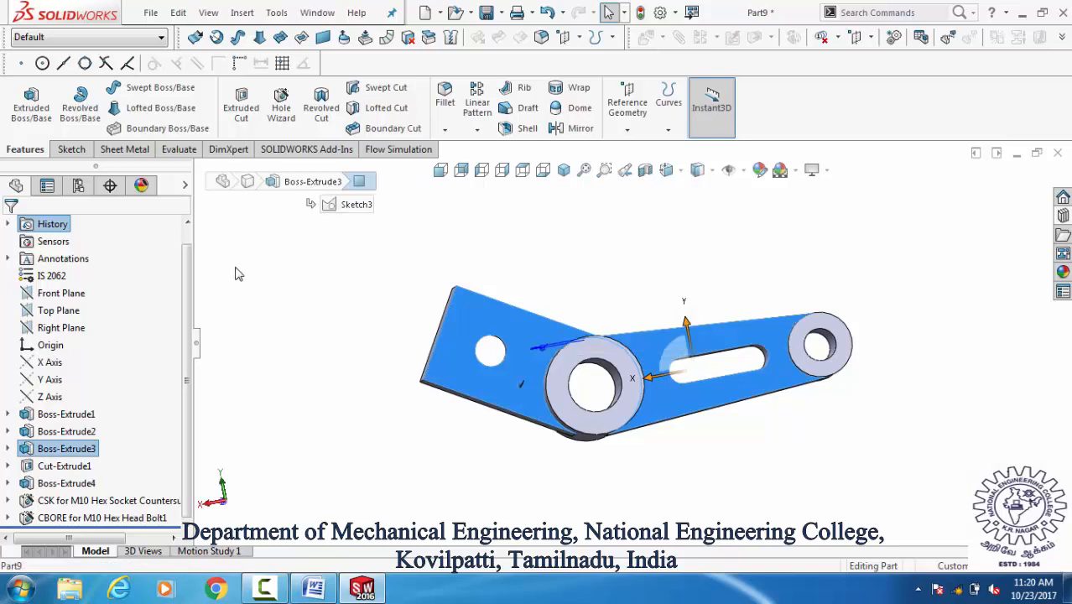
right_click(436, 377)
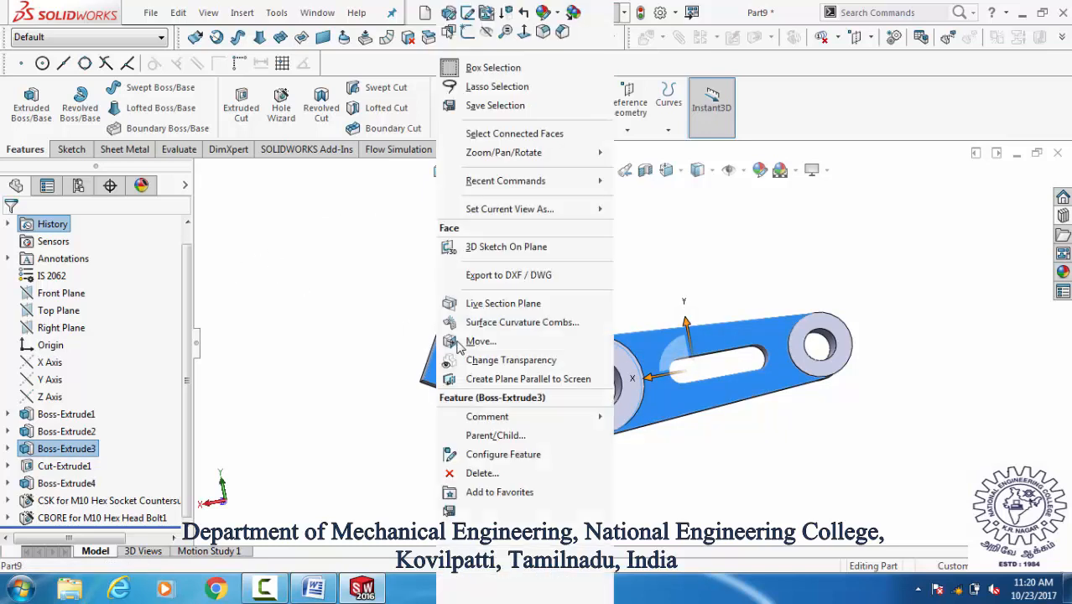
click(467, 31)
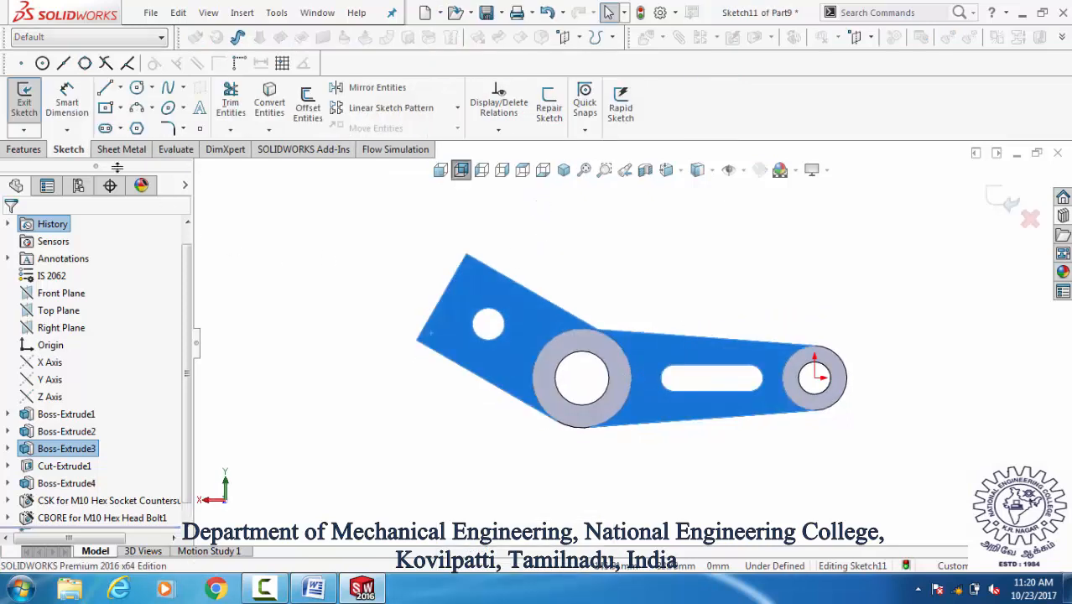
click(417, 339)
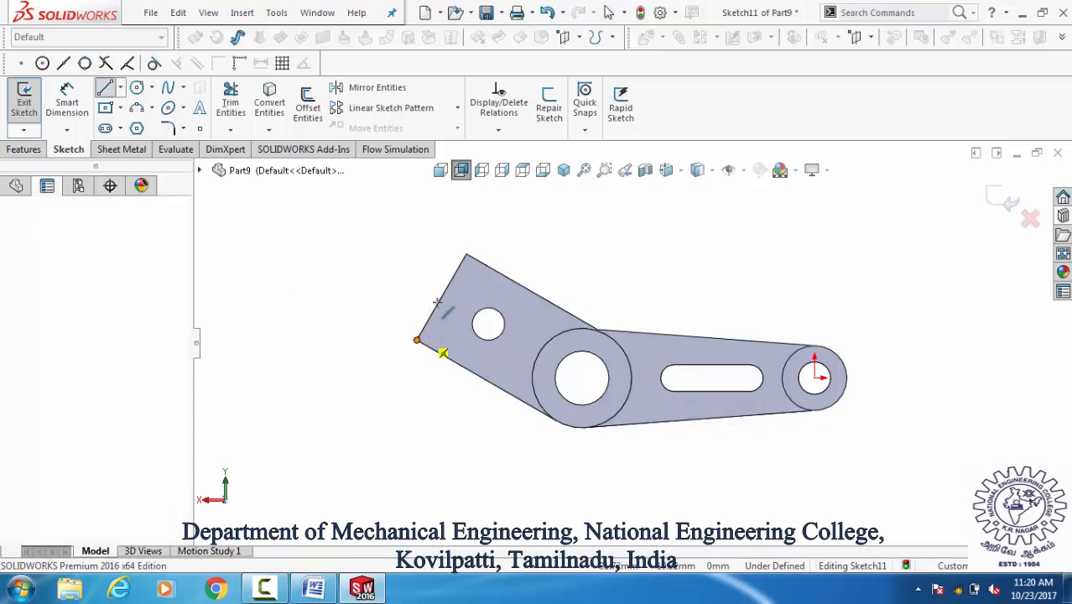
click(466, 254)
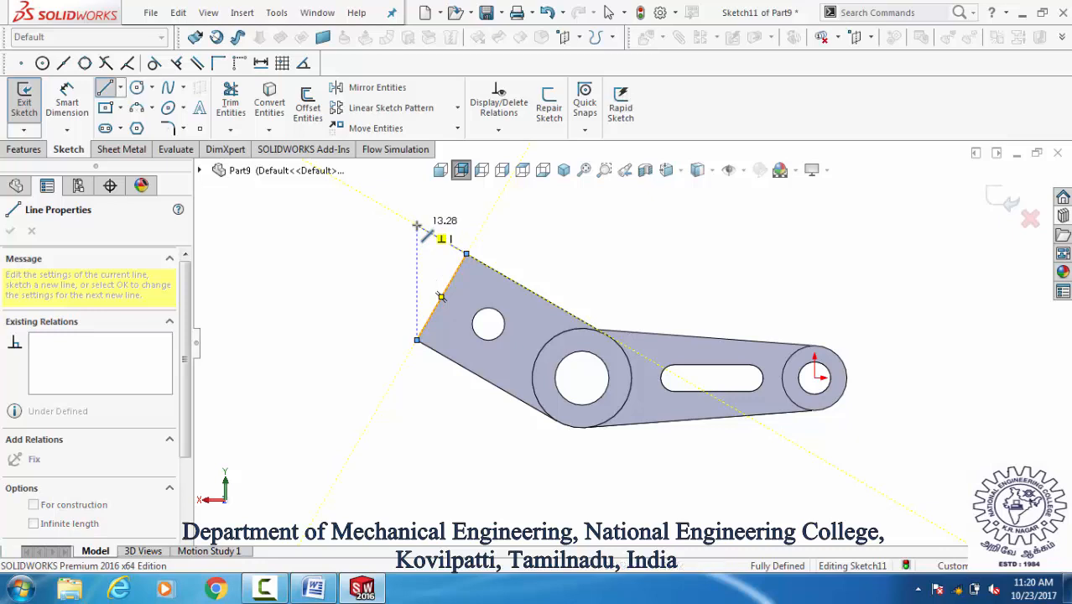
key(Escape)
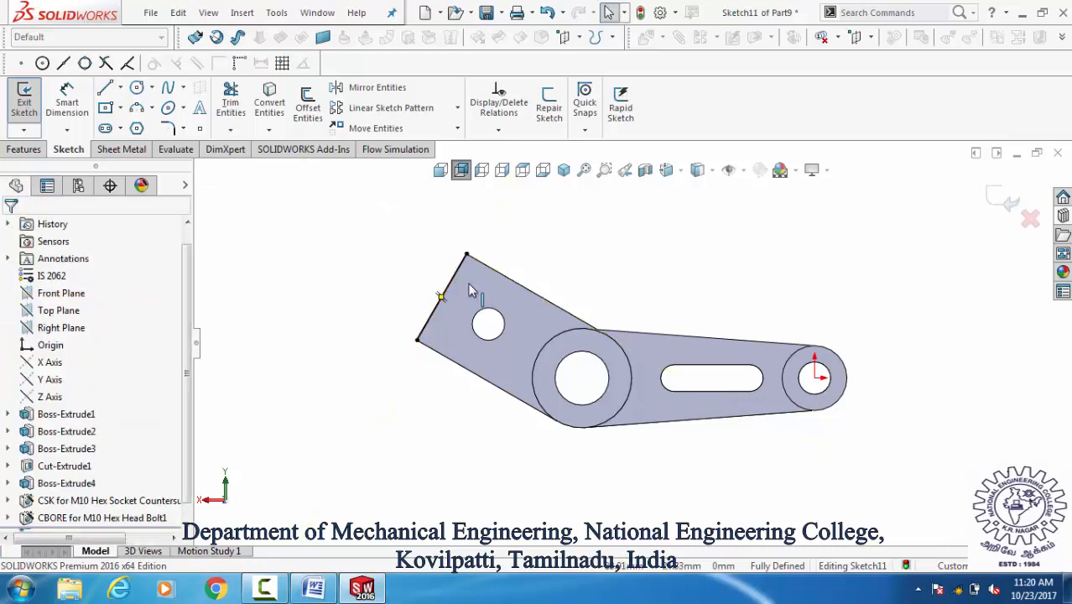
Step: Draw a construction line about 15.6 mm outward from the arm end's upper corner and make it collinear with the arm's upper edge
key(l)
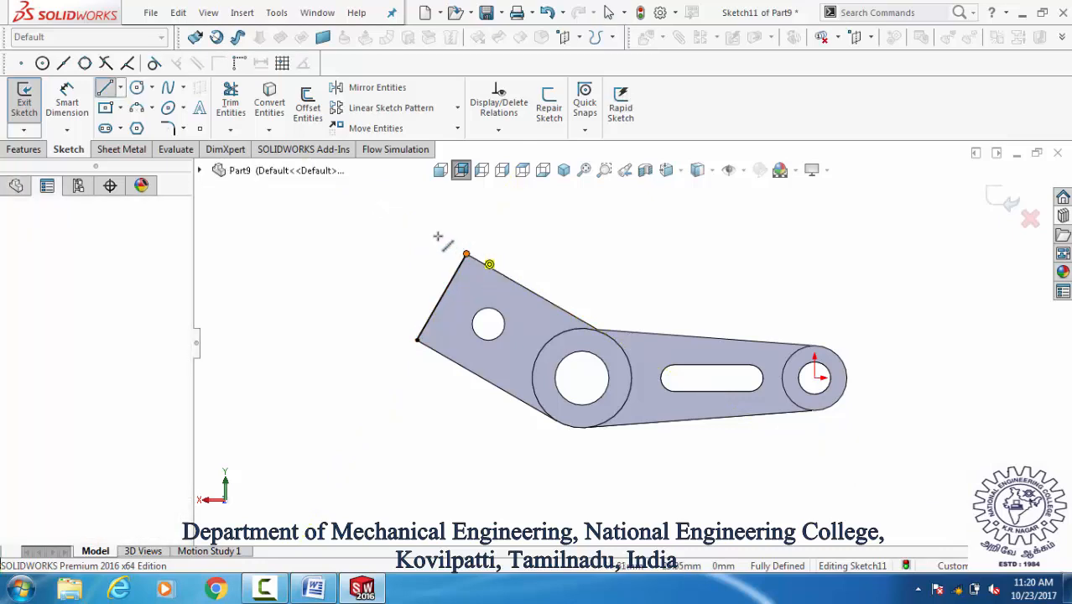
click(467, 253)
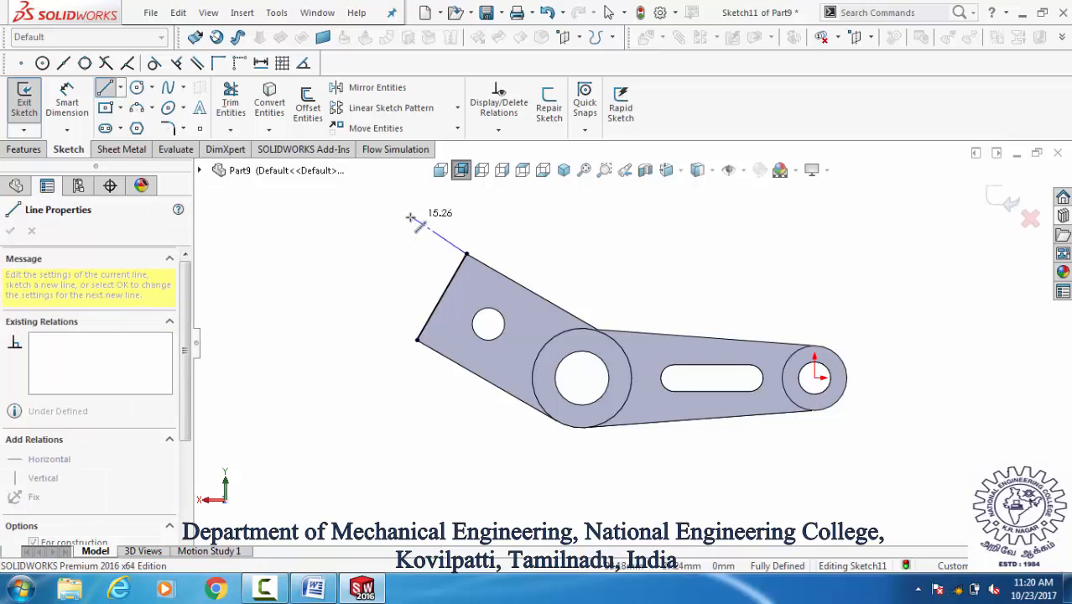
click(410, 218)
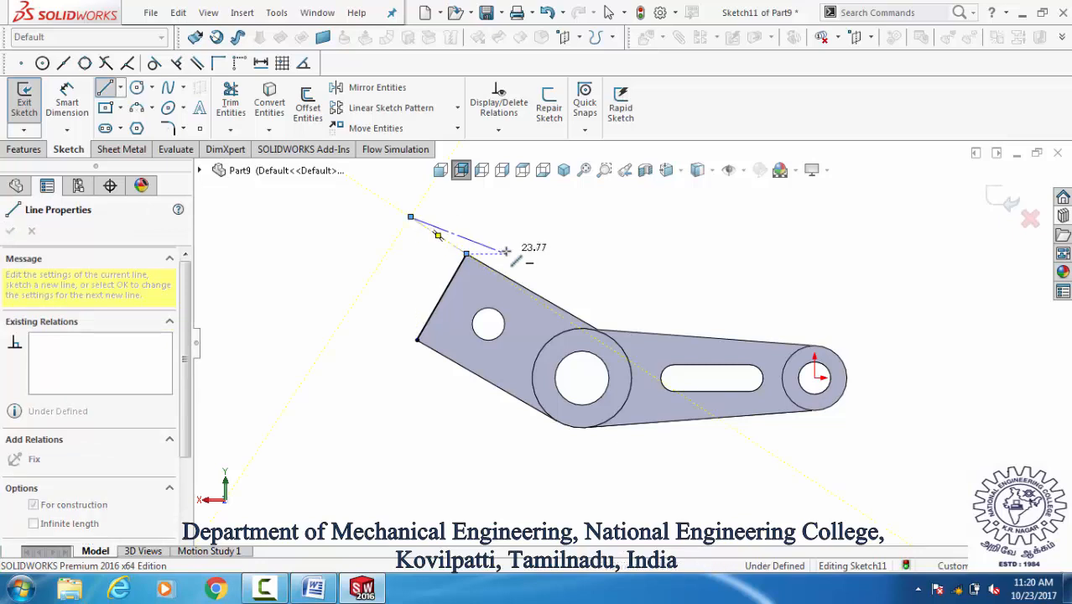
key(Escape)
click(483, 264)
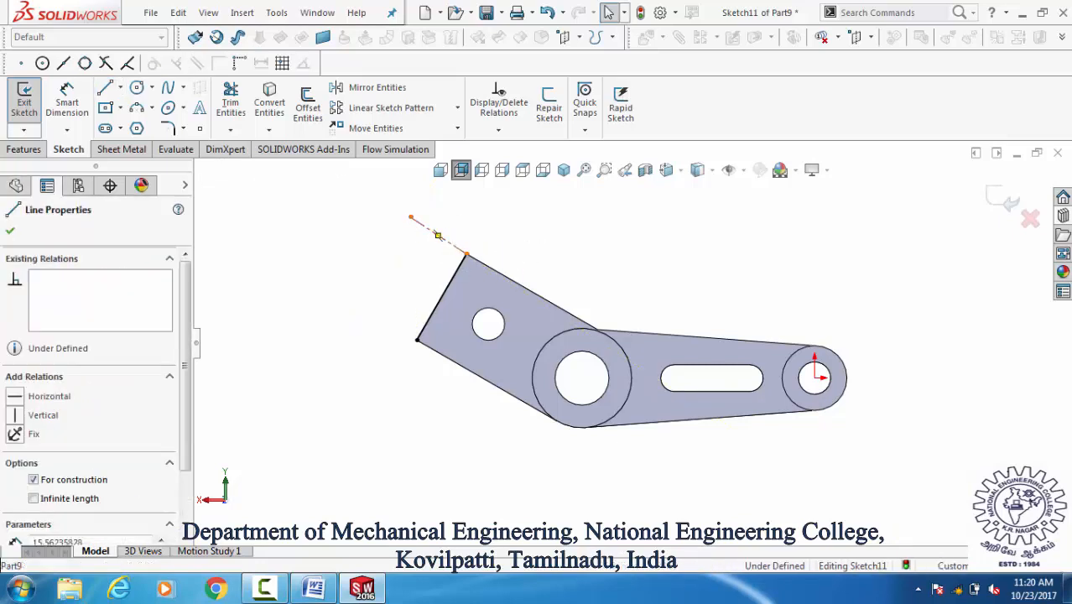
ctrl+click(485, 267)
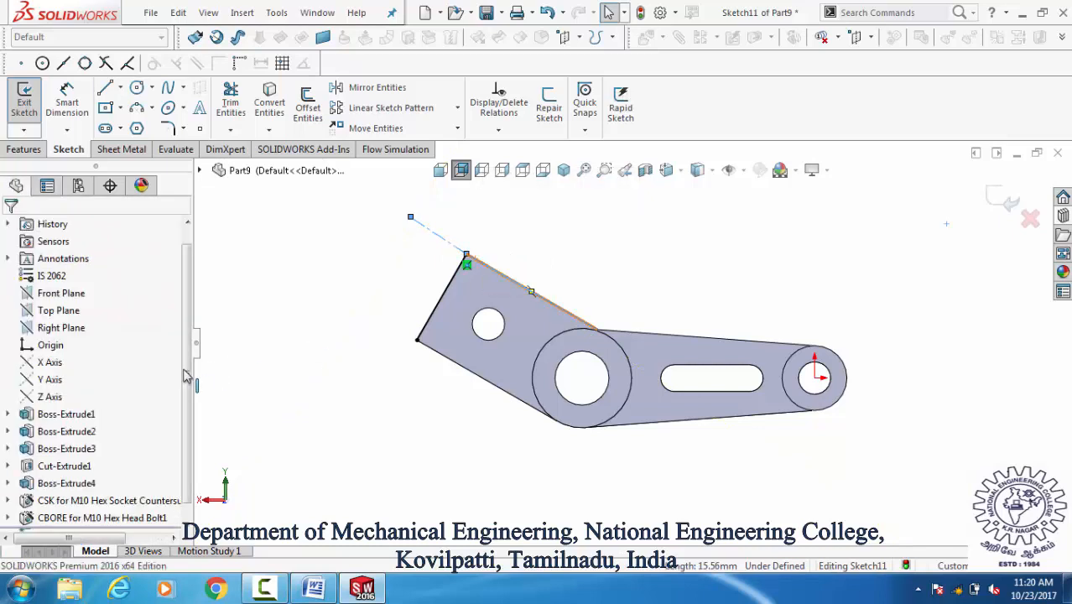
click(19, 391)
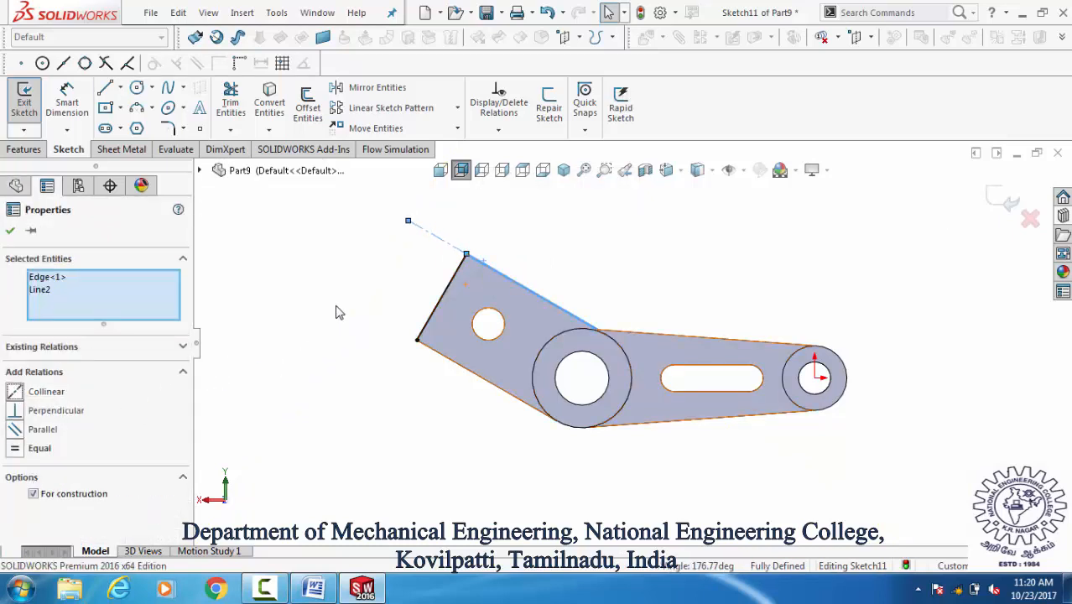
click(333, 311)
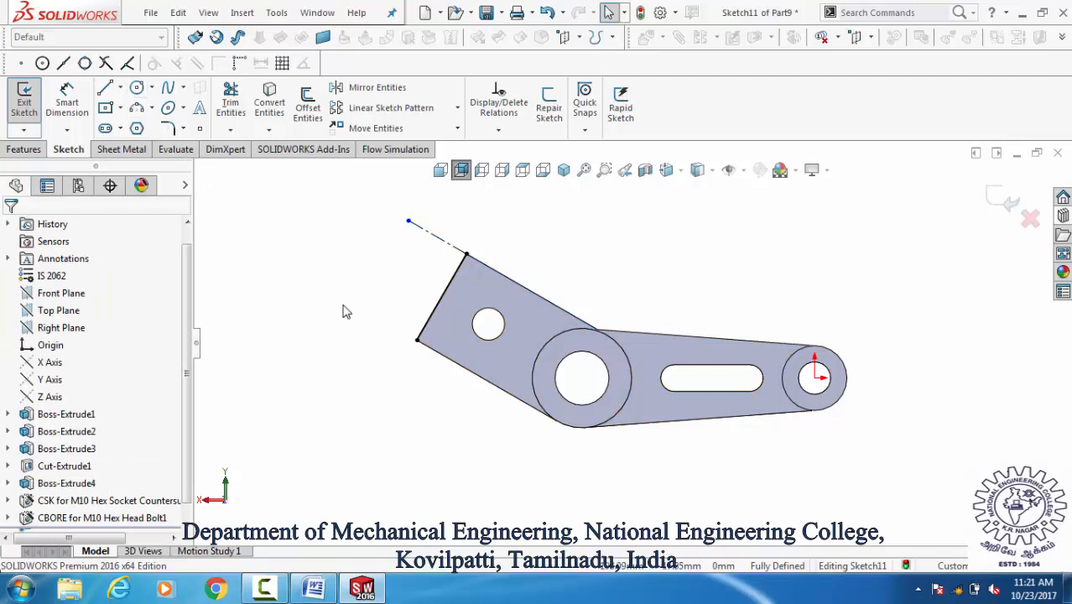
Step: Draw a construction line about 15.6 mm outward from the arm end's lower corner, perpendicular to the end line
key(Return)
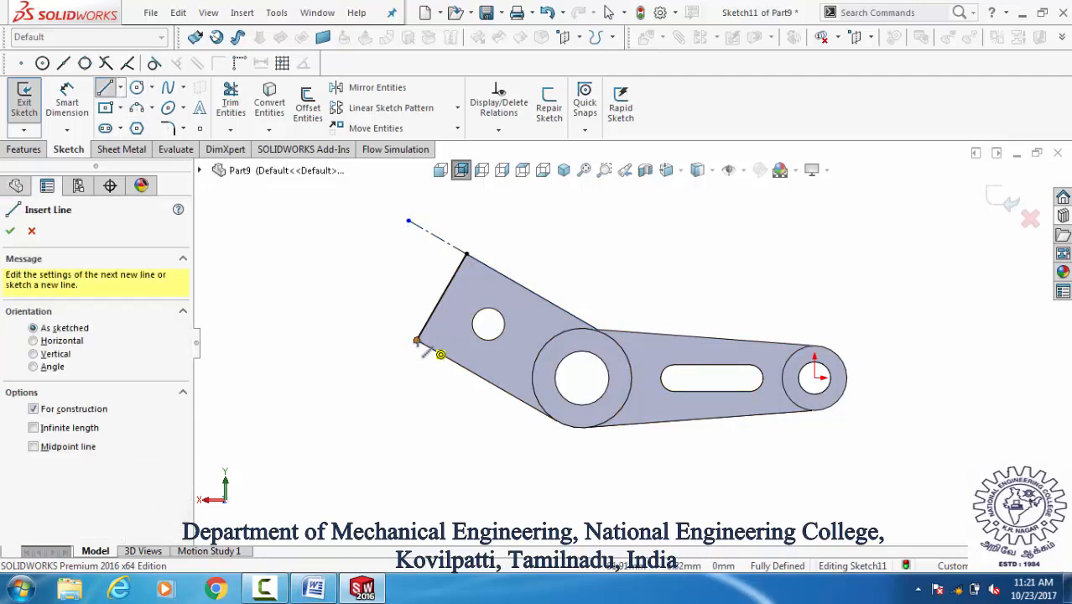
click(418, 342)
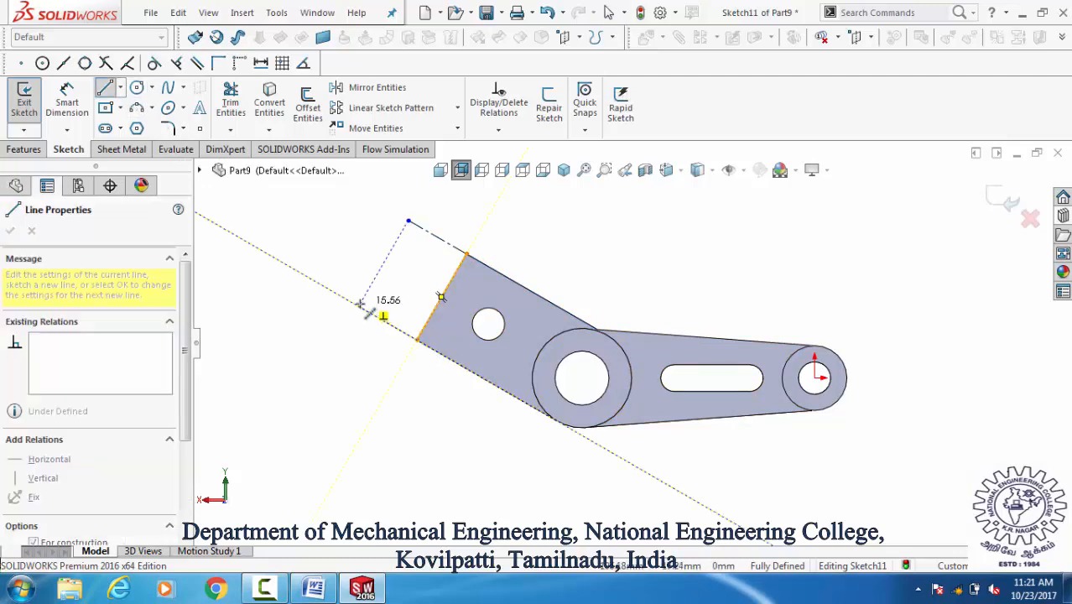
click(361, 306)
key(Escape)
key(Escape)
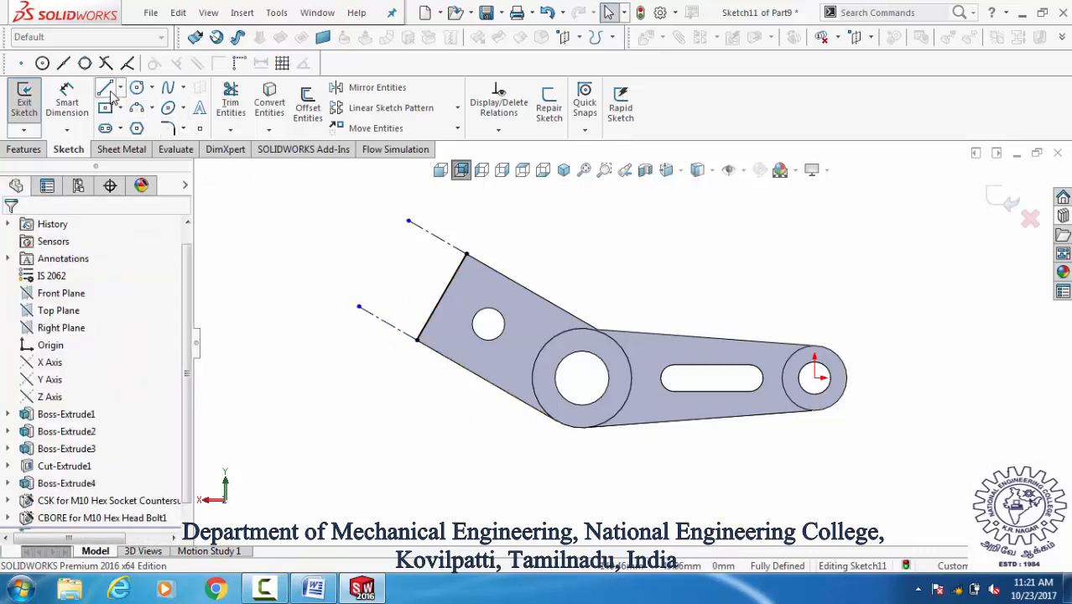
Step: Sketch a forked profile with slanted sides between the arm end's two corners, including an open slot with an arc of about 4.75 mm radius
key(Return)
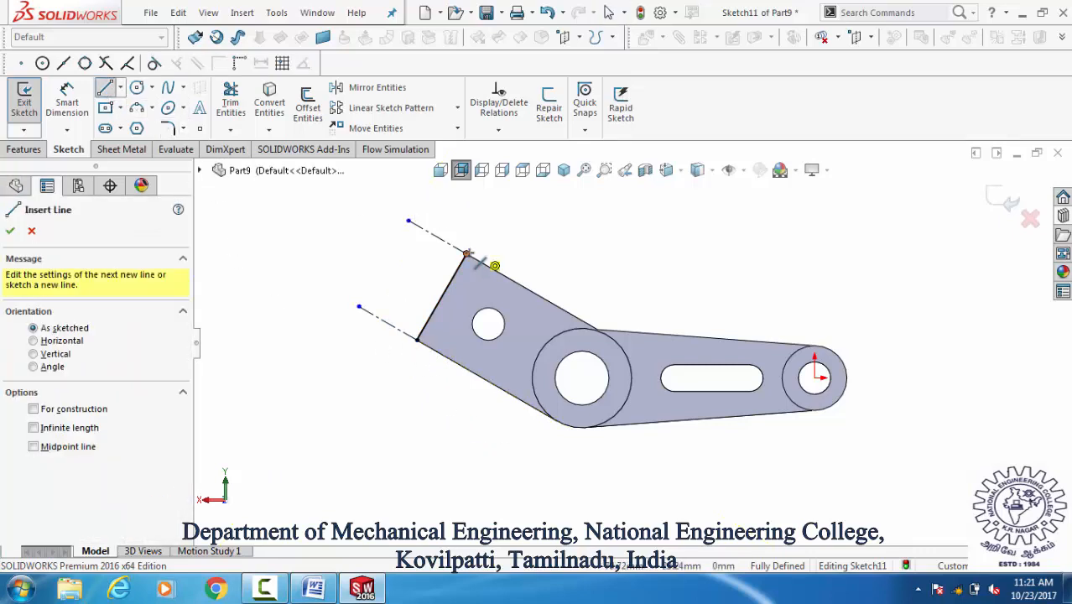
click(466, 253)
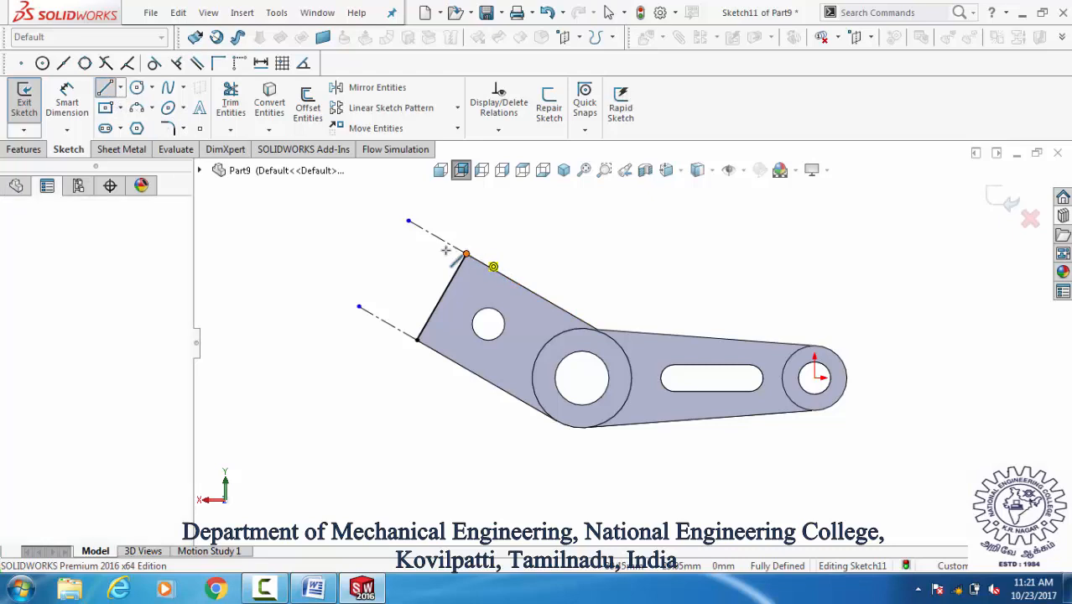
click(398, 237)
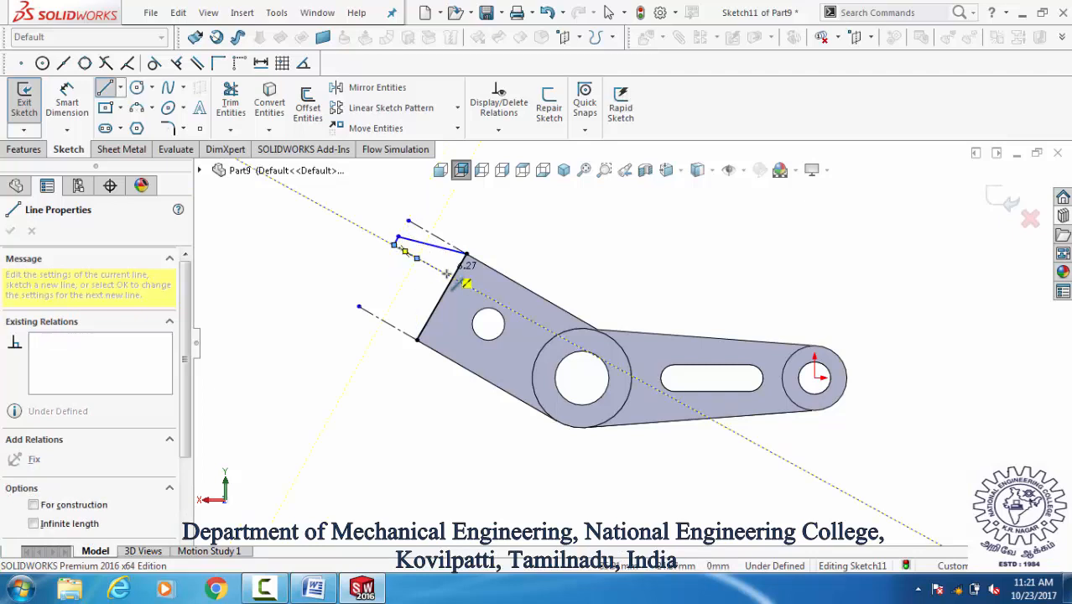
click(417, 258)
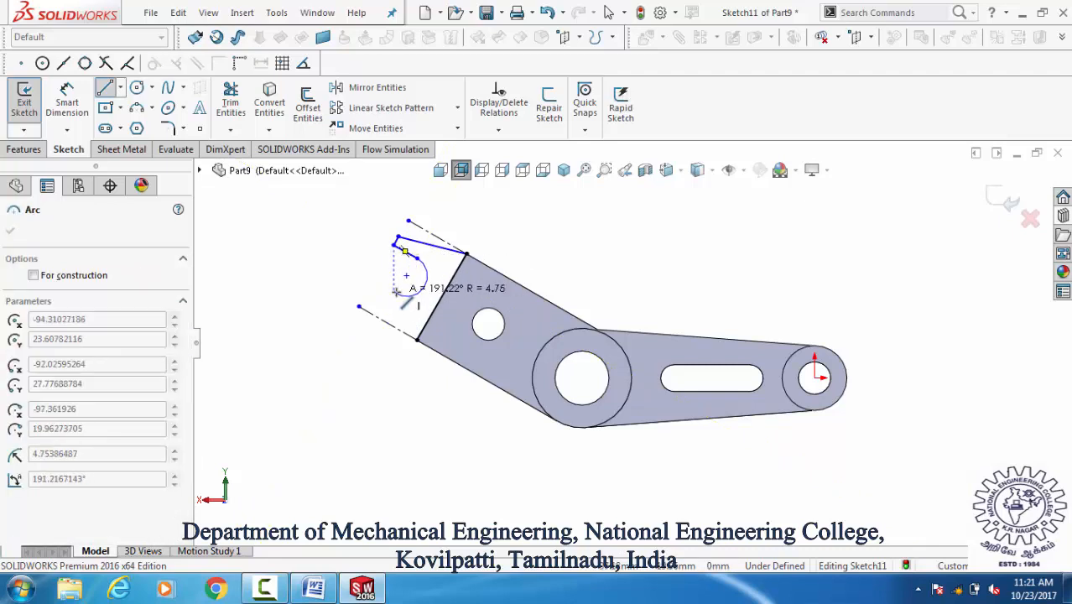
click(394, 291)
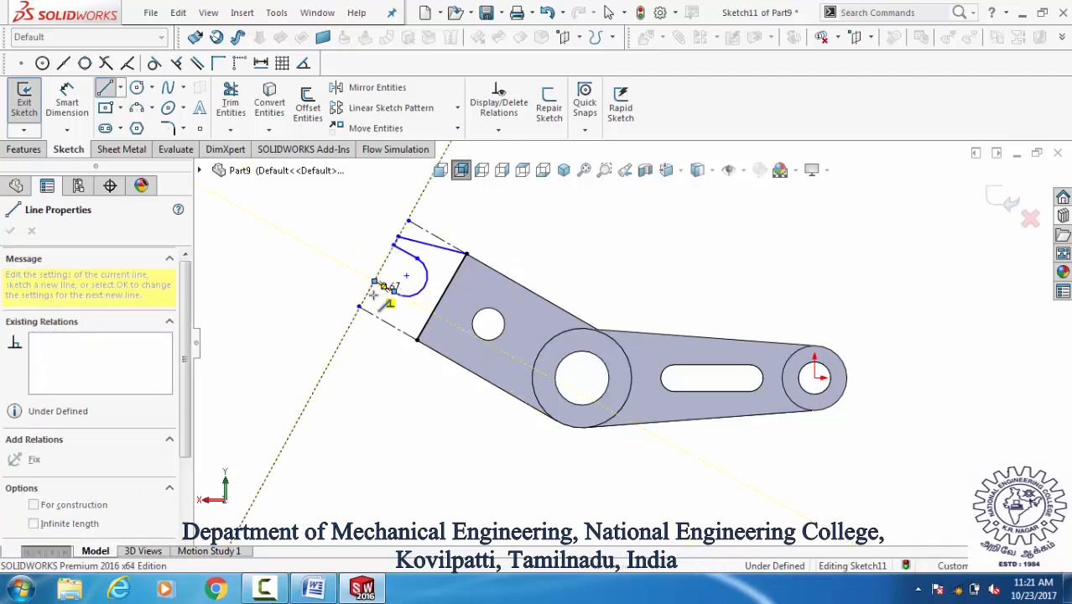
click(371, 285)
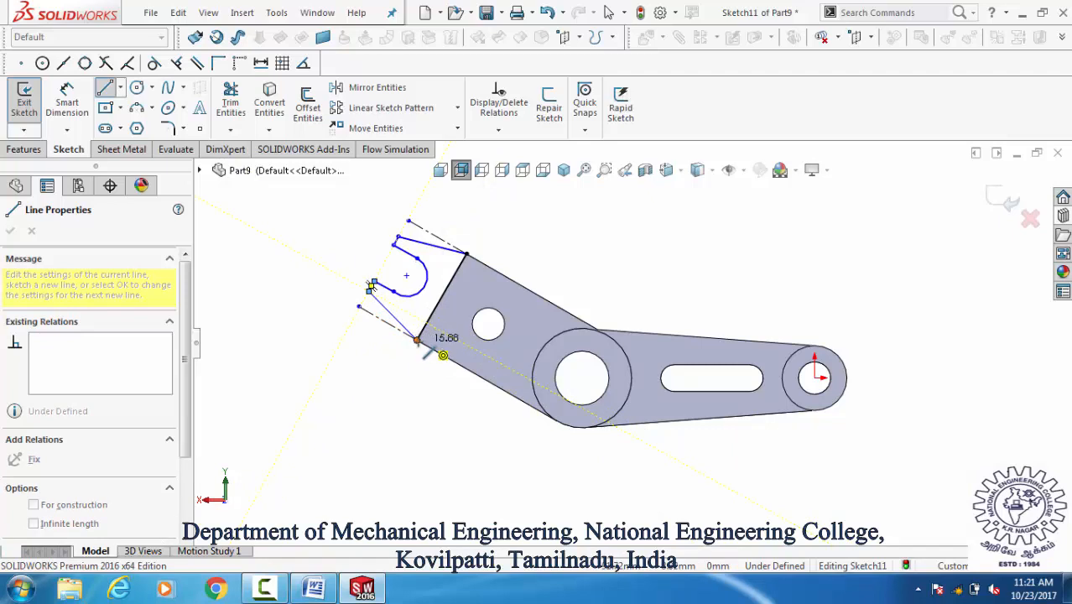
click(416, 340)
key(Escape)
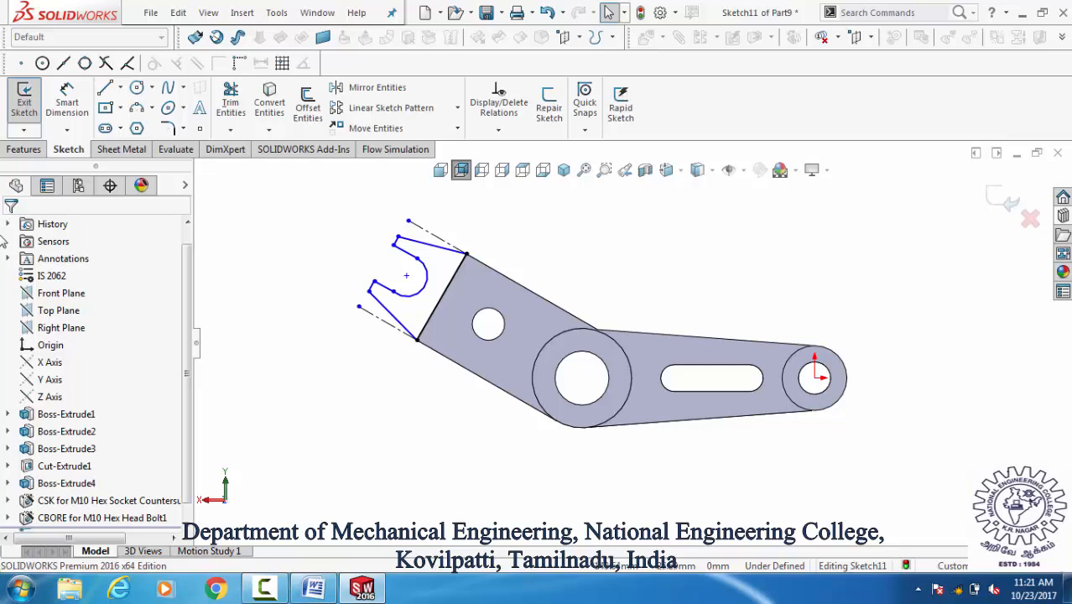
Step: Dimension the angle between the fork's upper slanted line and the upper construction line as 15°
click(65, 113)
scroll(478, 256, down, 4)
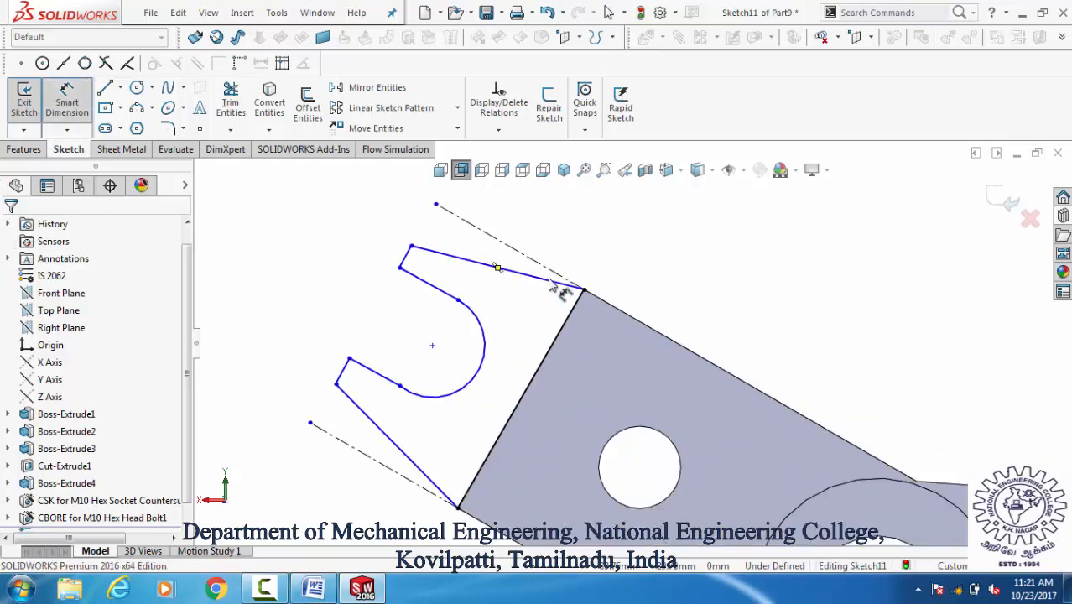
click(541, 278)
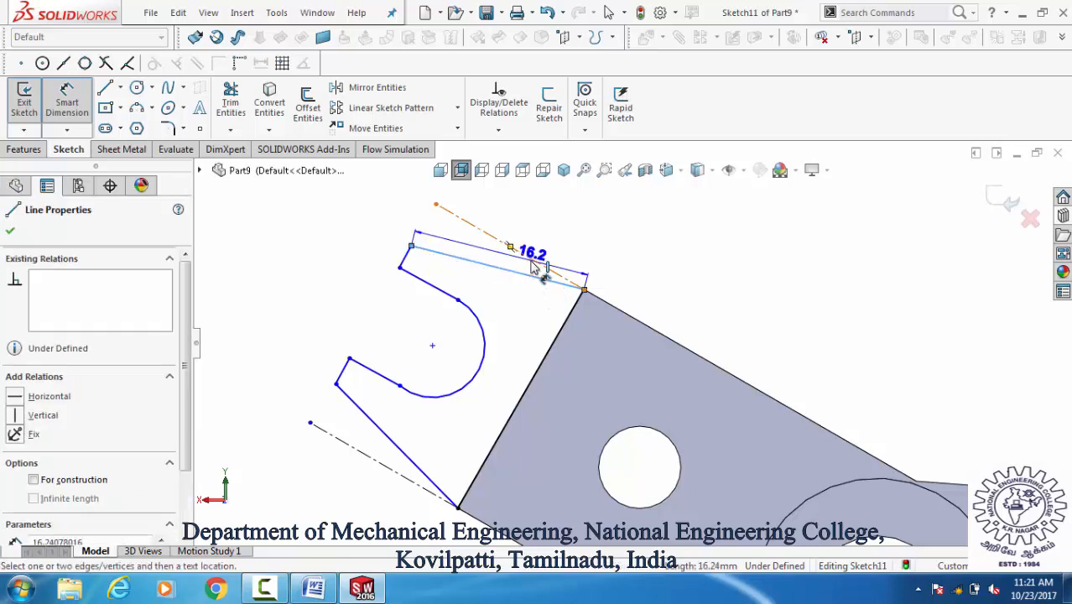
click(533, 267)
click(529, 268)
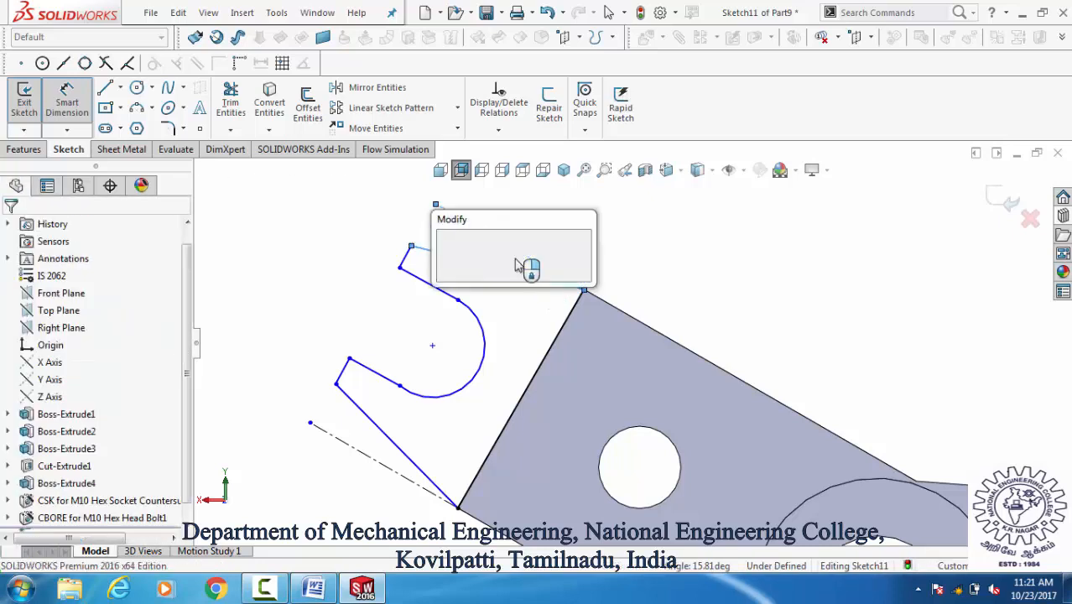
text(15)
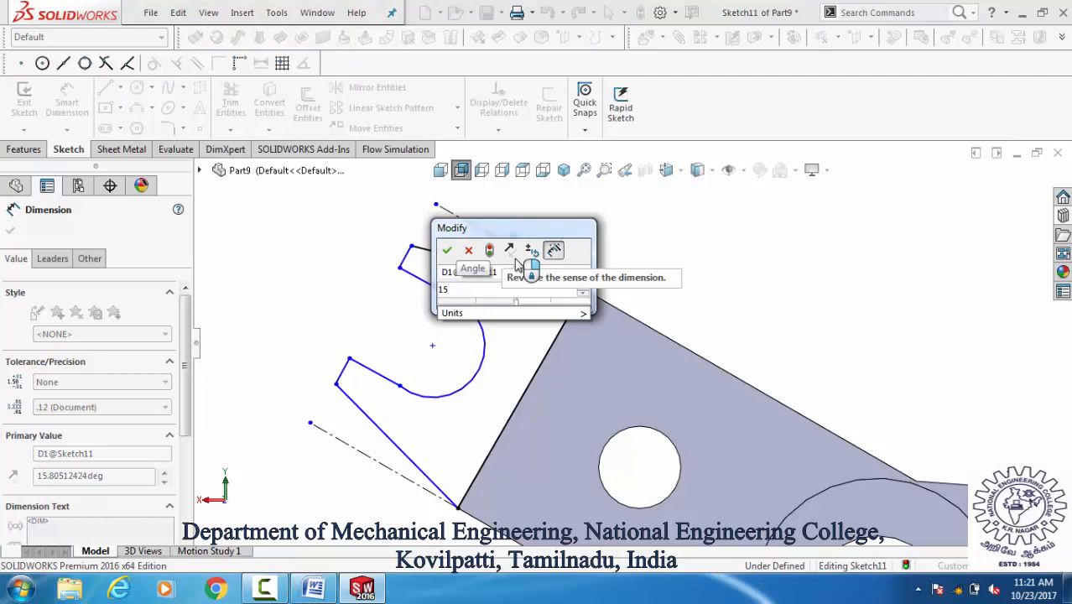
key(Return)
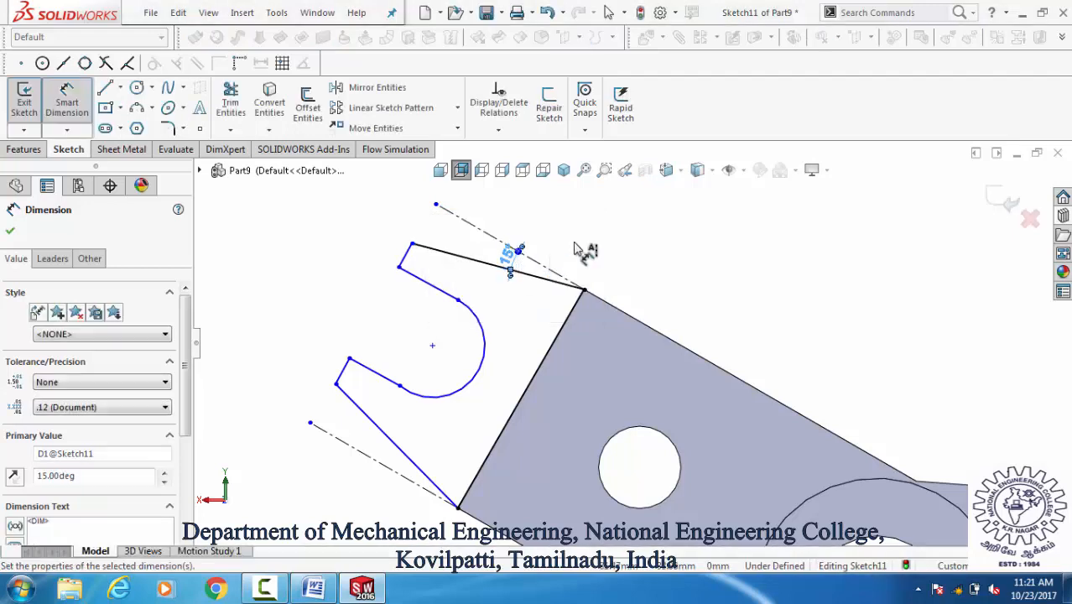
click(575, 249)
Step: Dimension the angle between the fork's lower slanted line and the lower construction line as 15°
scroll(438, 445, up, 2)
scroll(488, 427, down, 3)
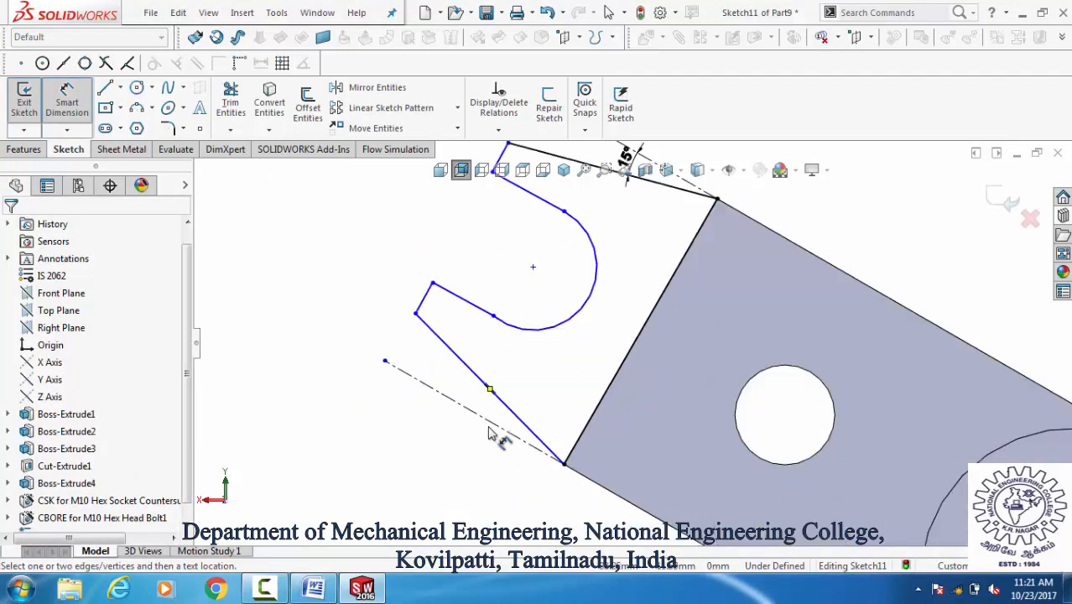
click(521, 423)
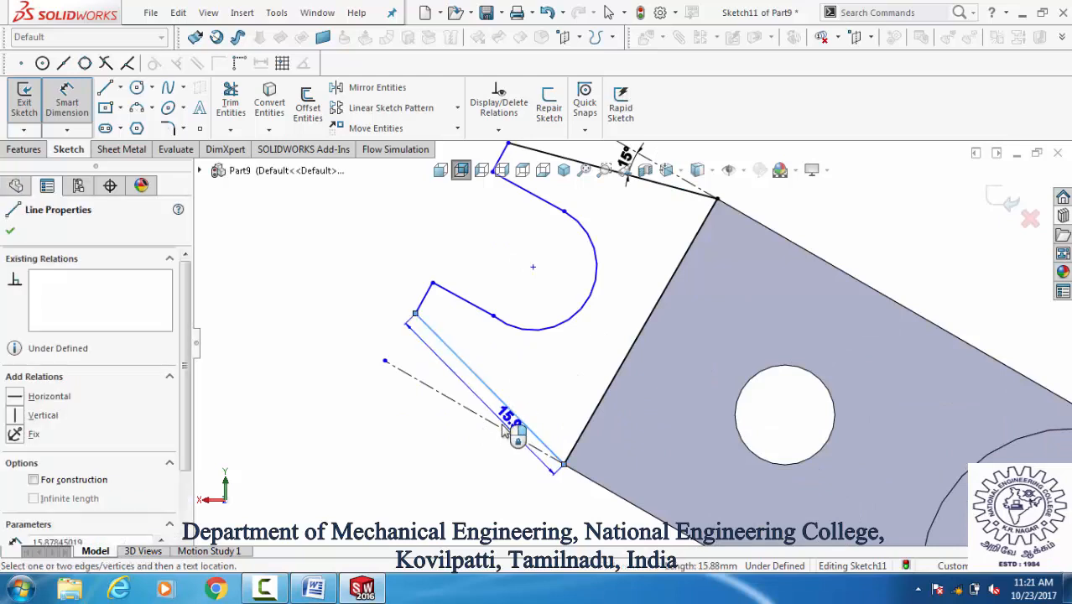
click(494, 417)
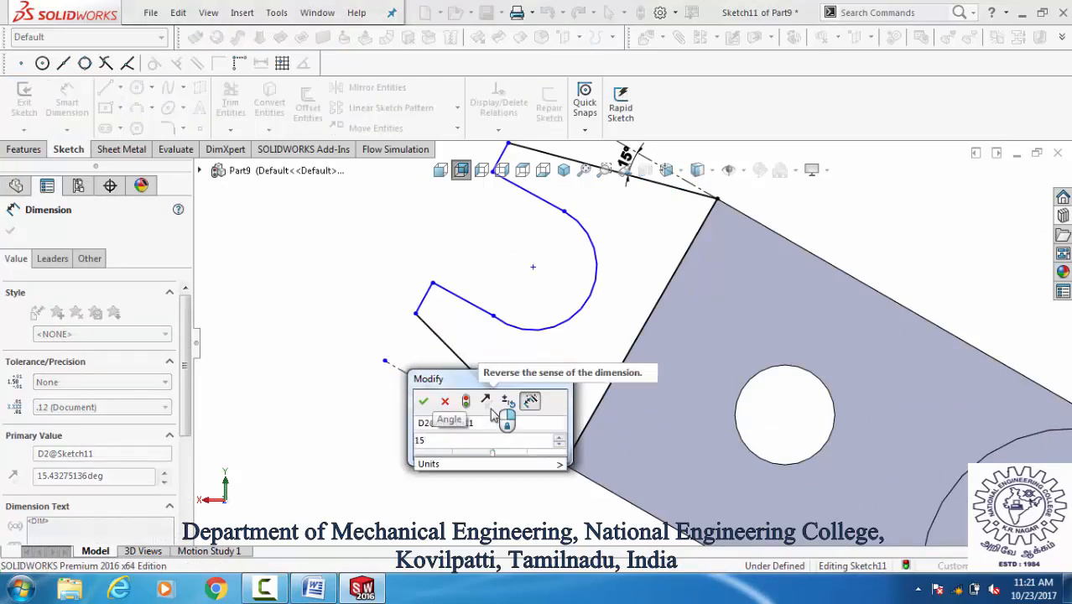
key(Return)
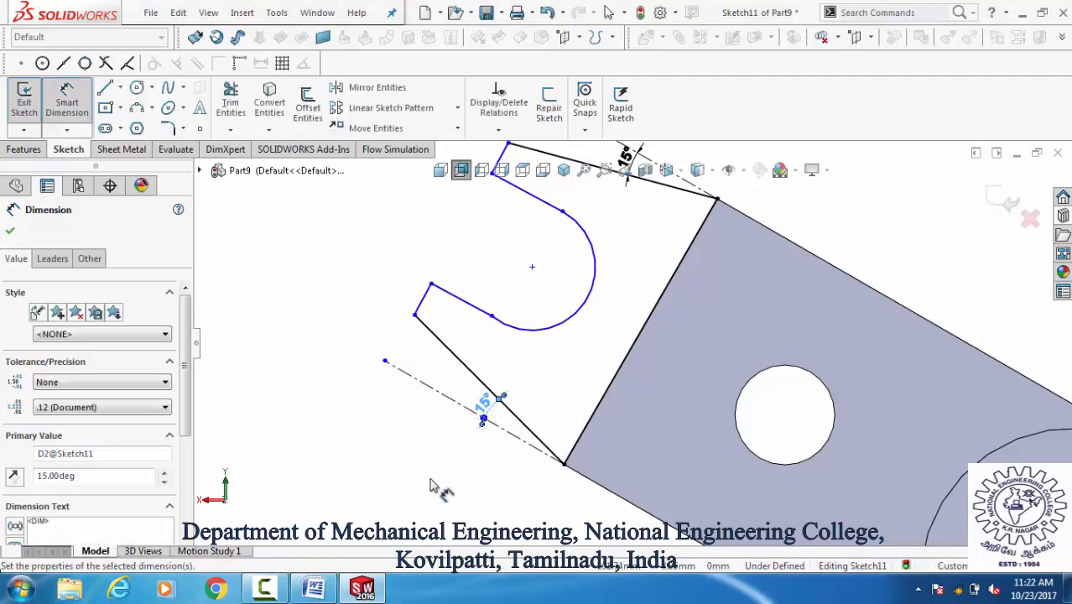
click(431, 478)
Step: Dimension the short end line of the fork's upper prong as 2 mm
scroll(696, 453, up, 3)
scroll(635, 319, up, 1)
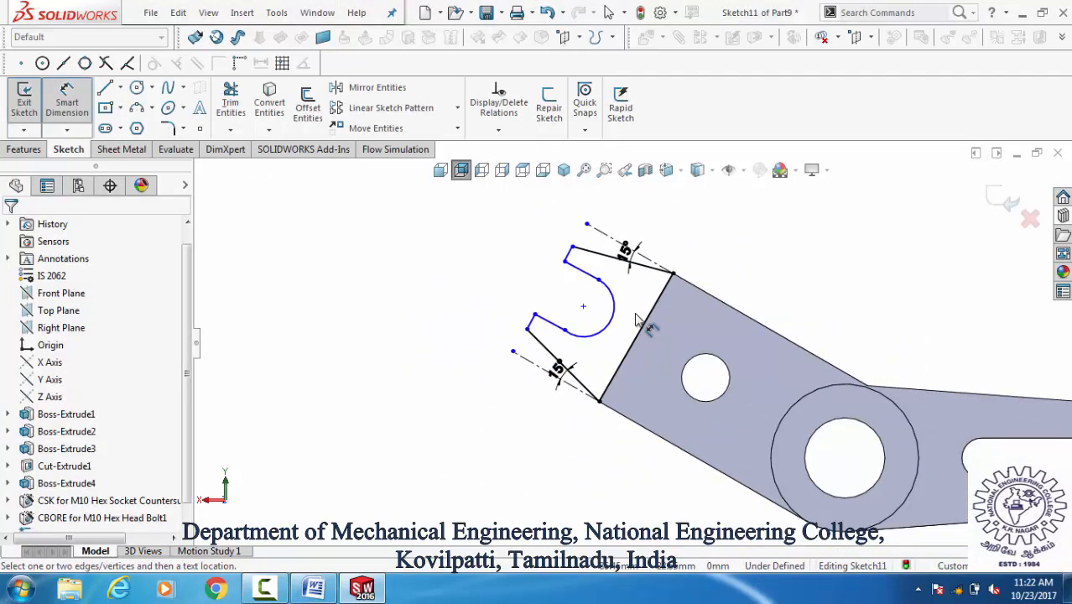
scroll(566, 255, down, 4)
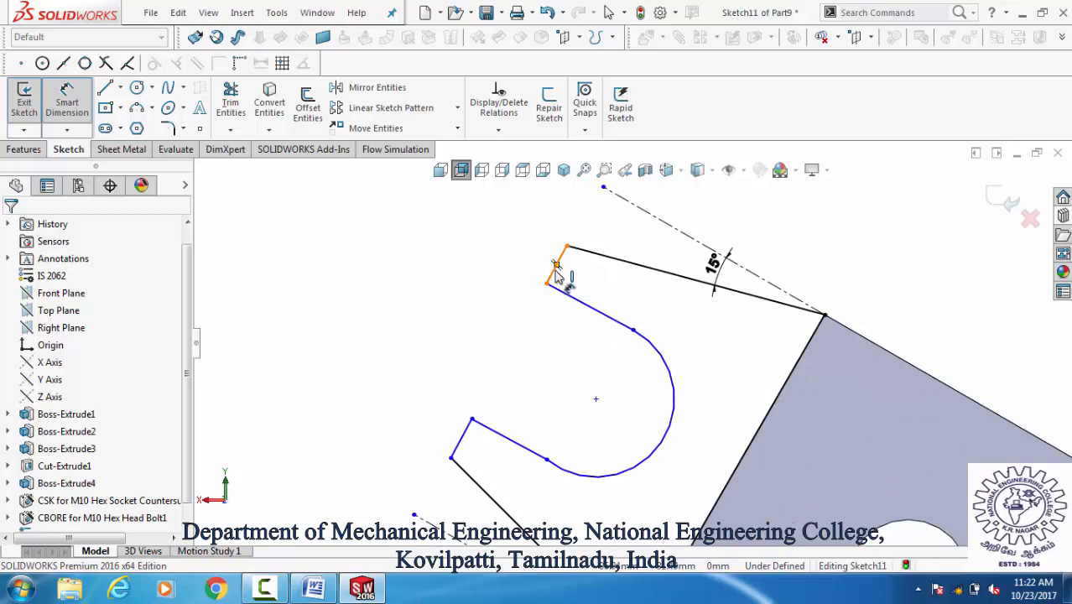
click(553, 270)
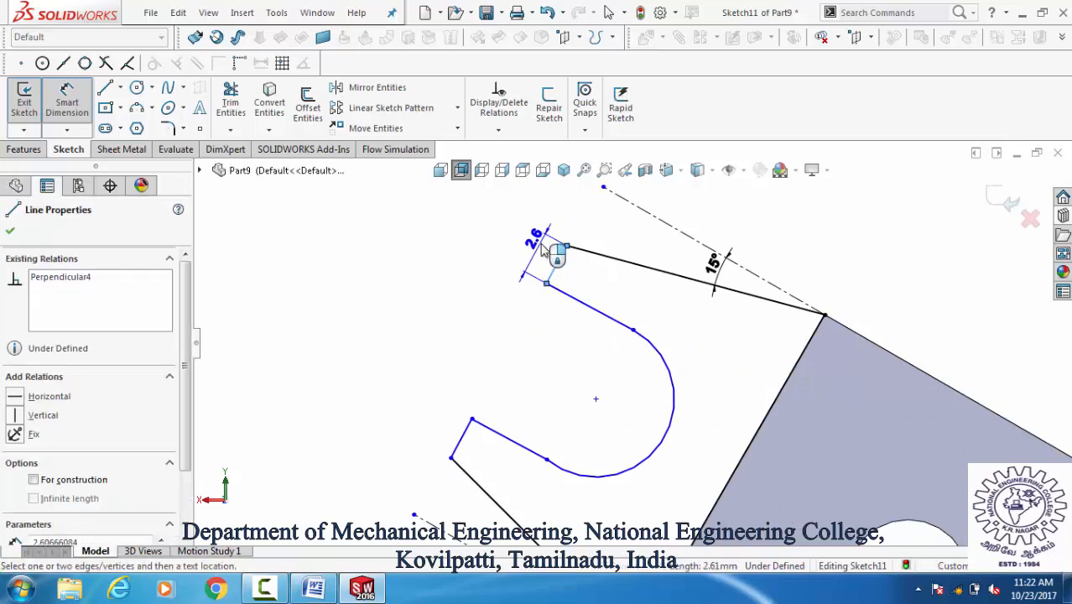
click(541, 249)
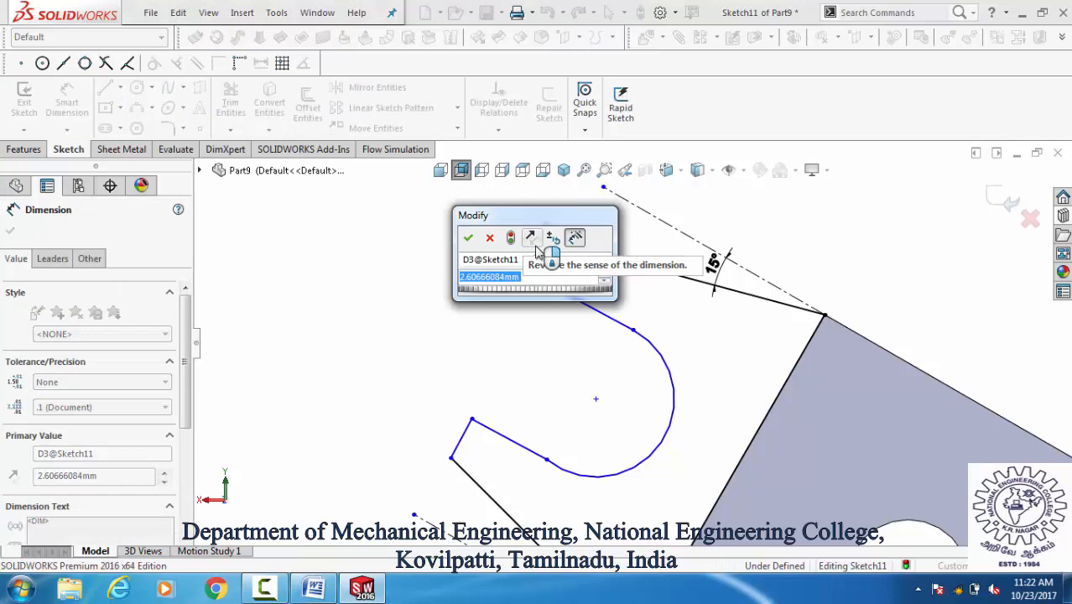
key(Return)
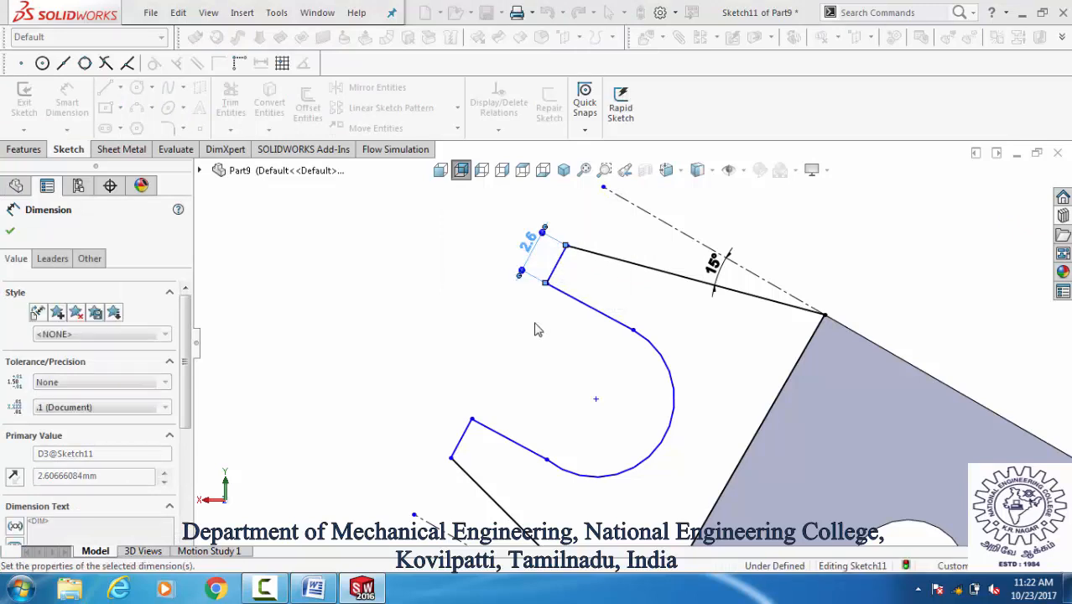
Step: Dimension the short end line of the fork's lower prong as 2 mm
click(460, 428)
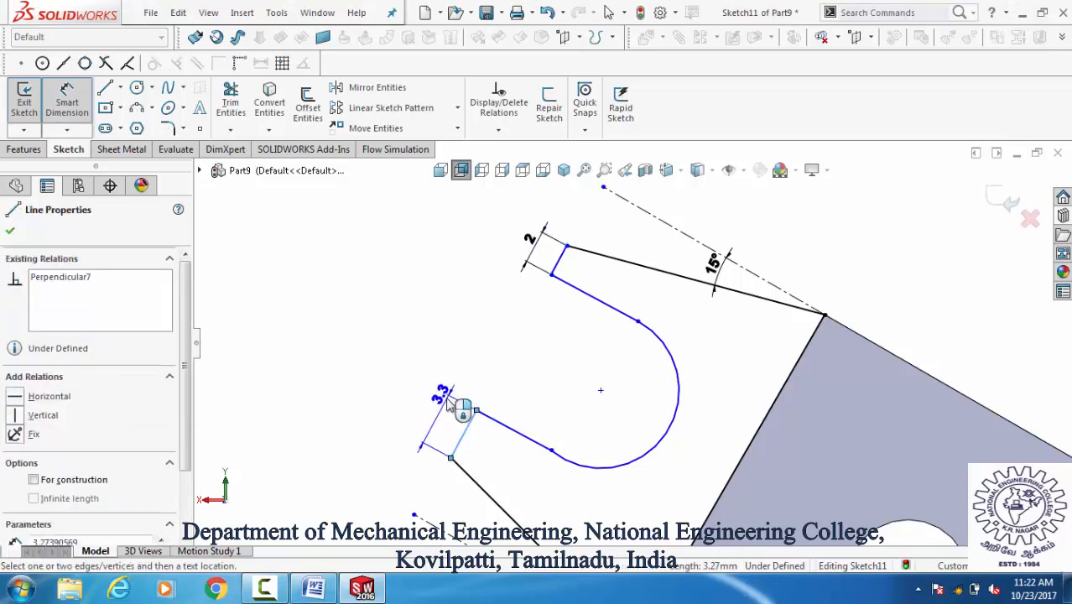
click(449, 401)
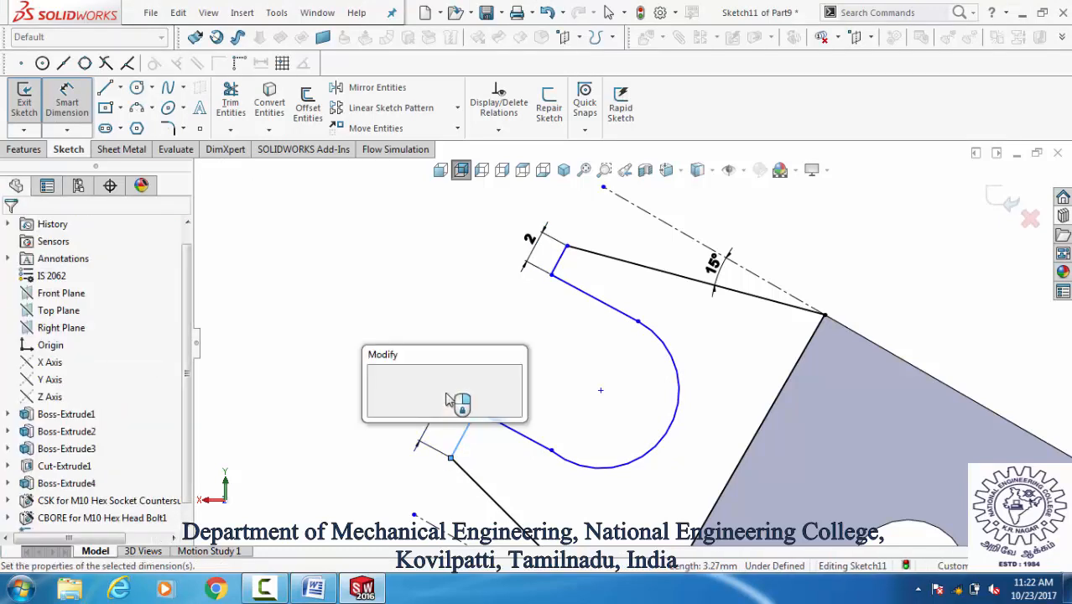
text(3)
key(Return)
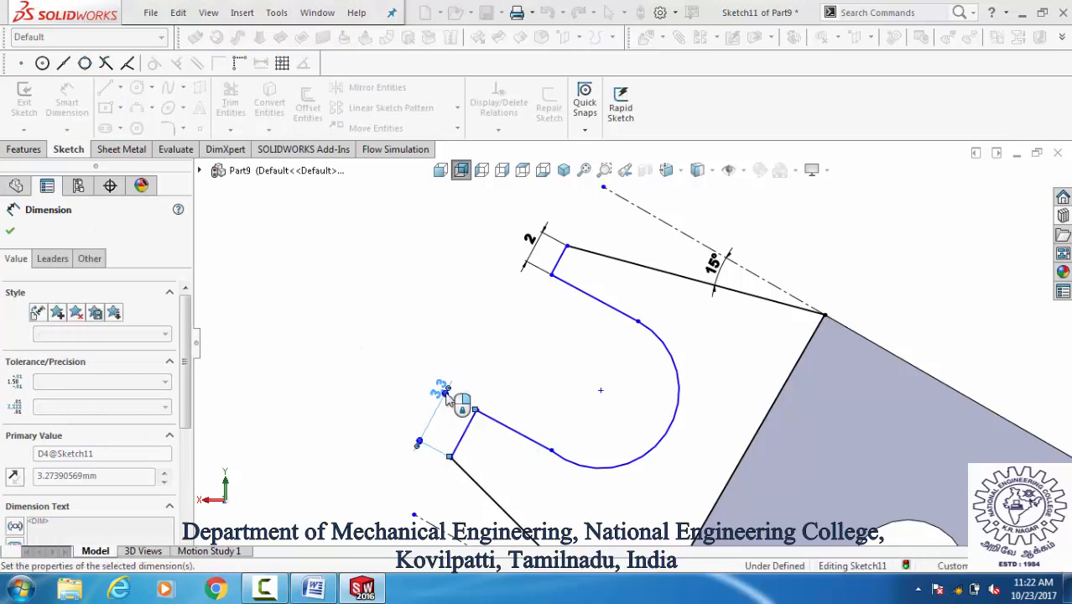
Step: Dimension the length of the fork's upper slanted line as 13.9 mm
scroll(587, 453, up, 3)
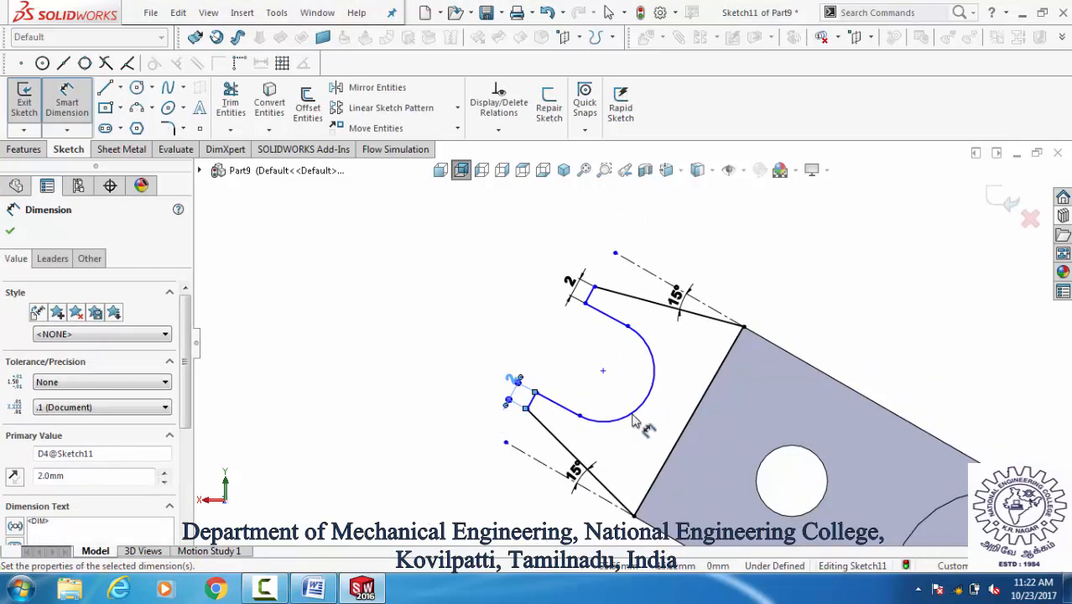
click(671, 307)
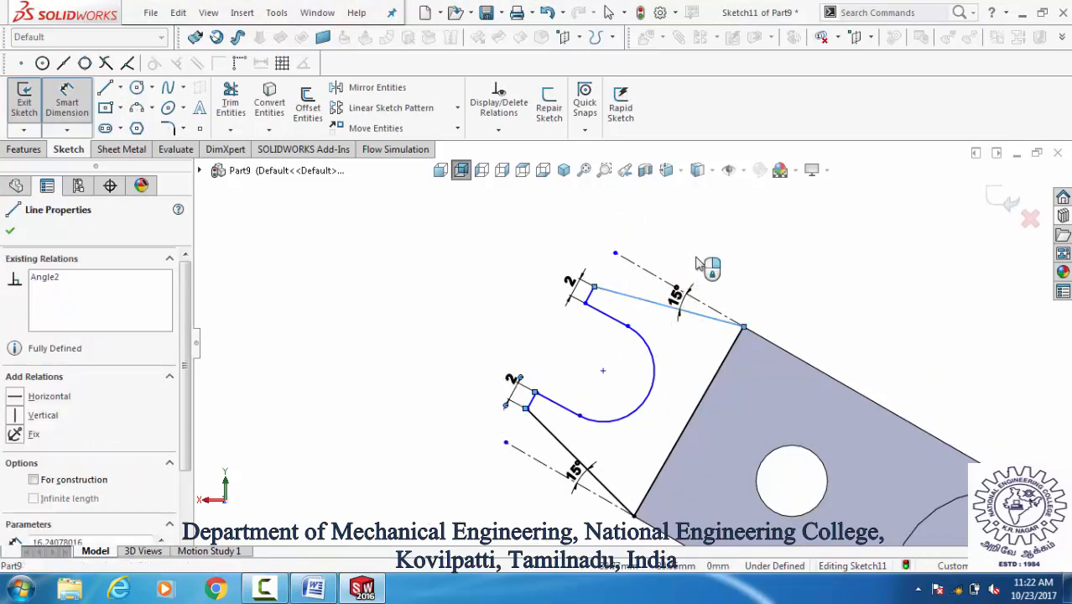
click(769, 246)
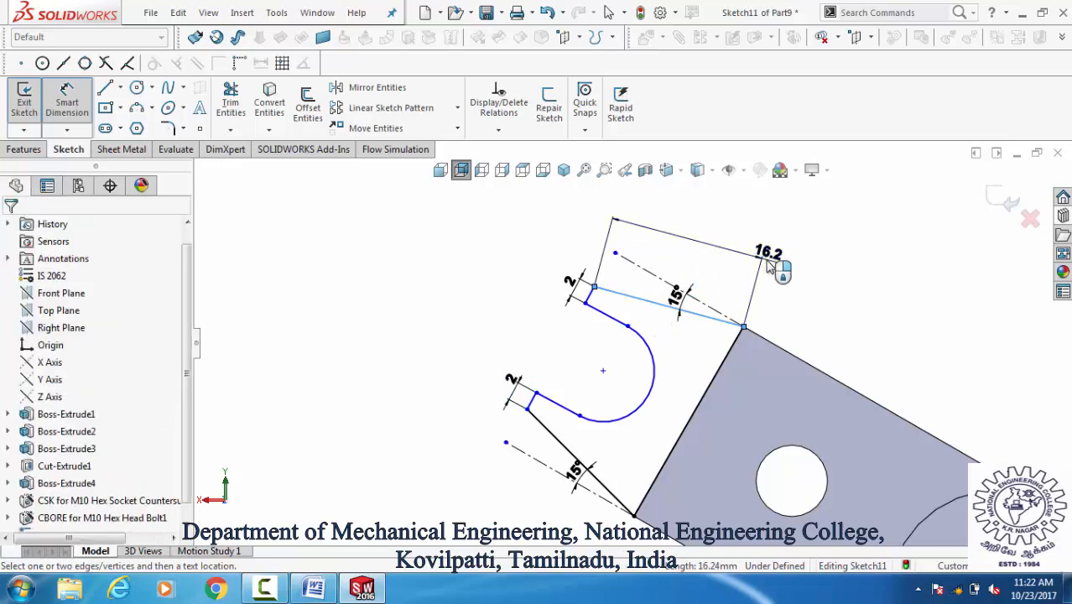
text(1)
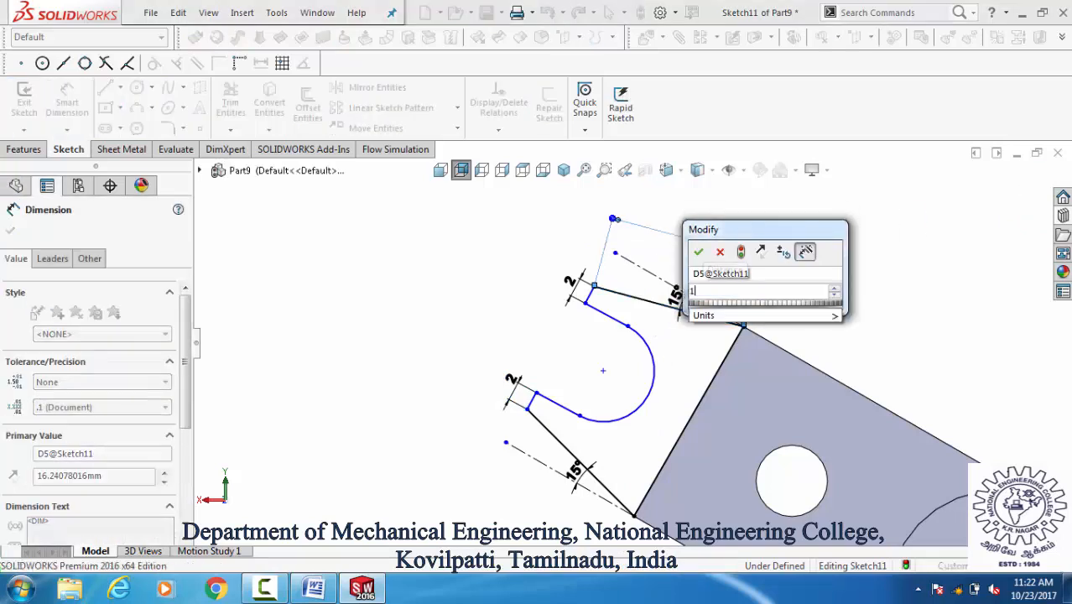
text(3.9)
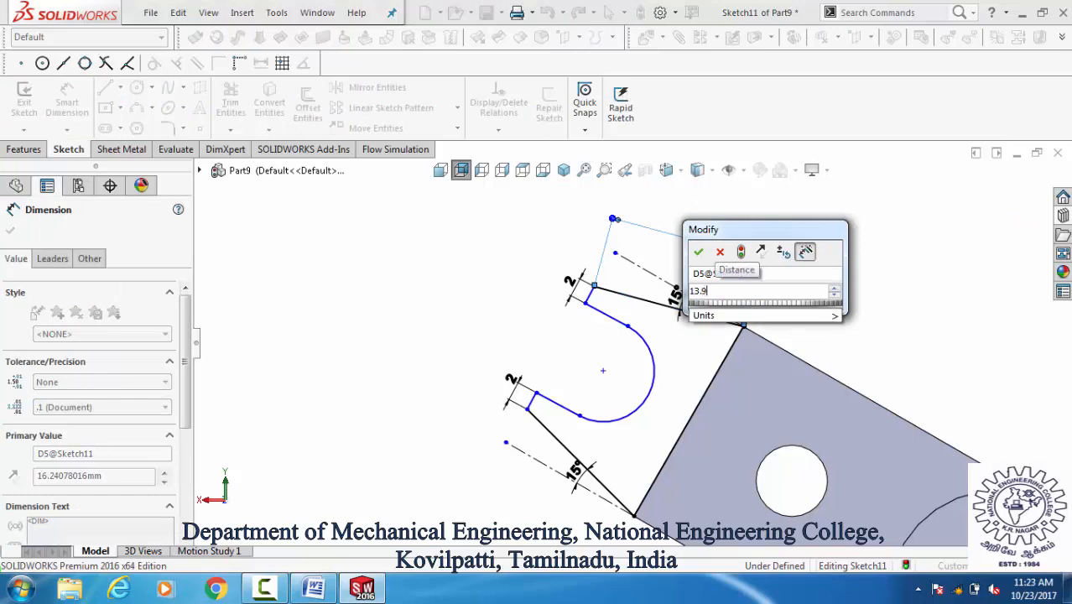
key(Return)
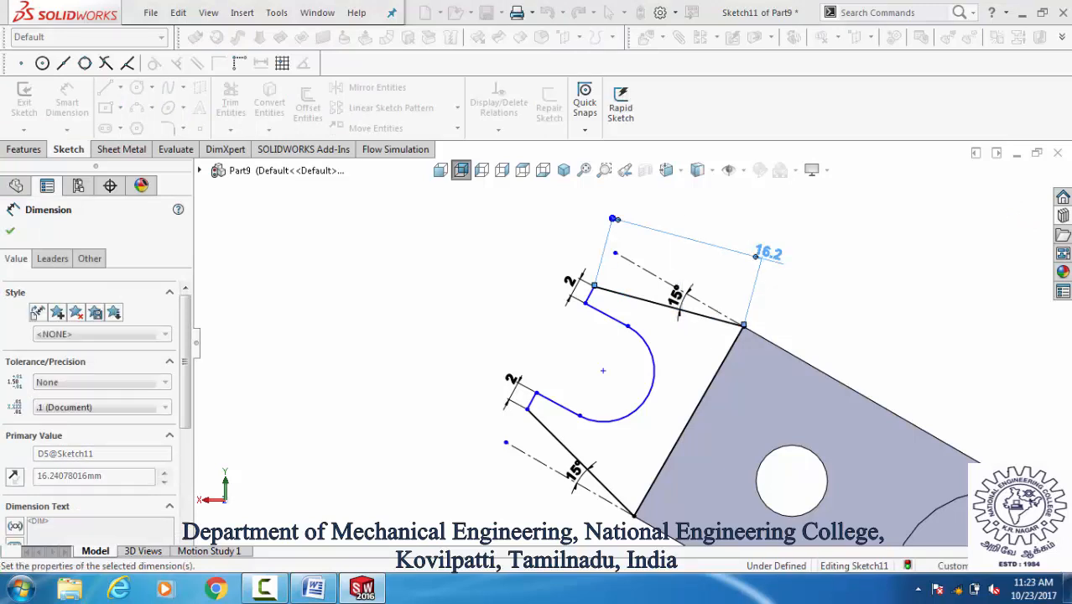
click(780, 300)
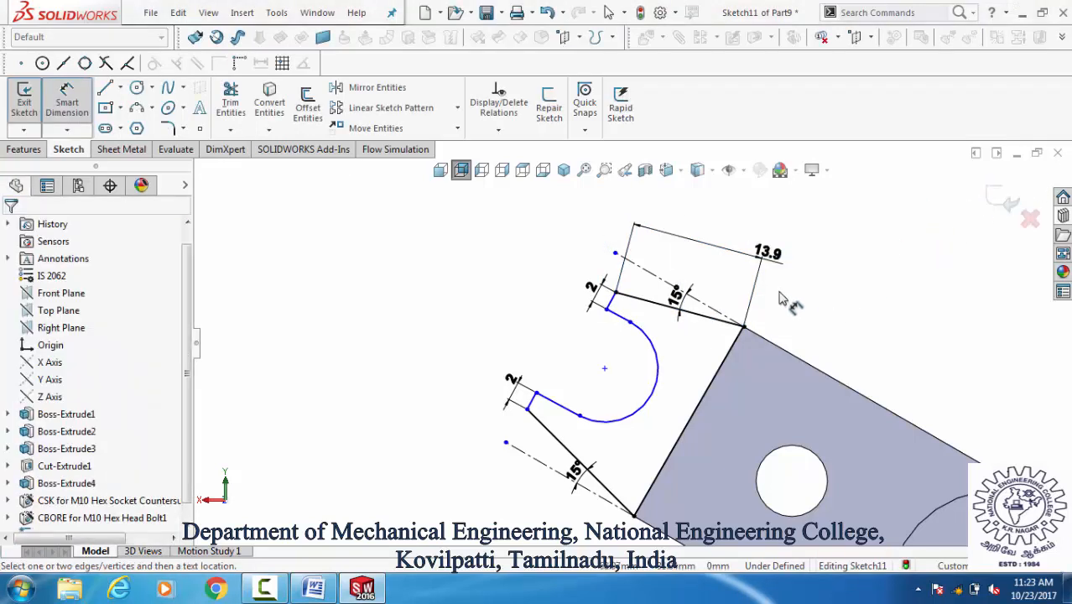
Step: Dimension the length of the fork's lower slanted line as 13.9 mm
click(547, 429)
scroll(547, 429, up, 2)
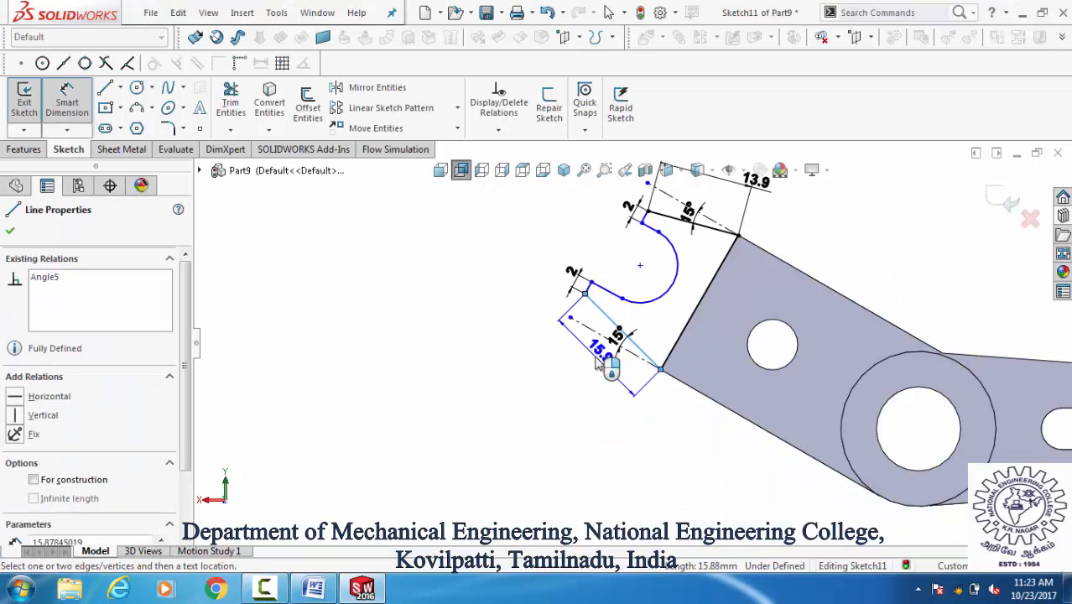
click(586, 444)
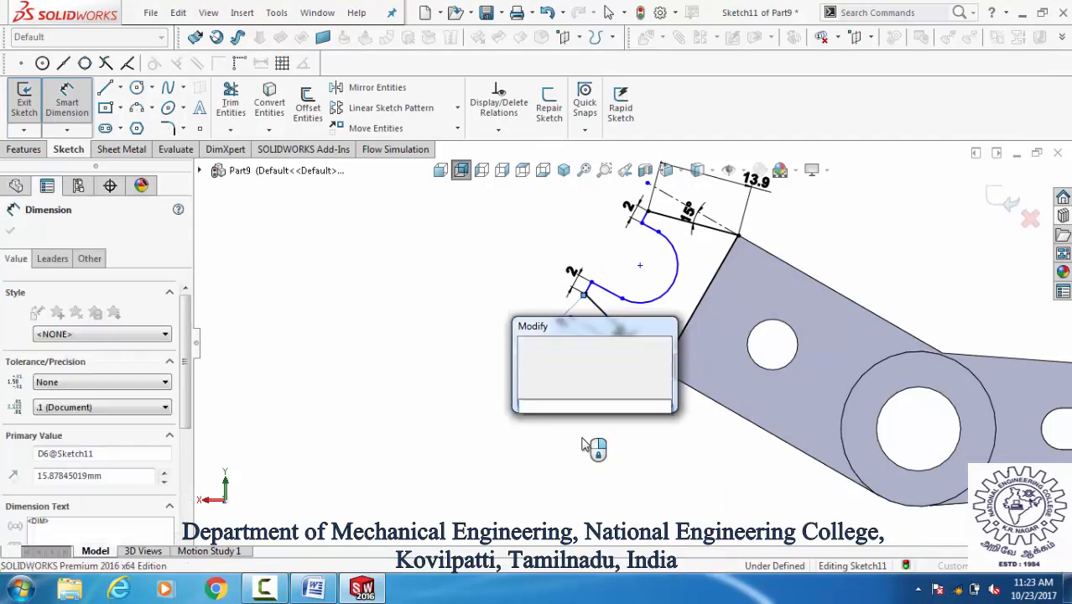
key(Return)
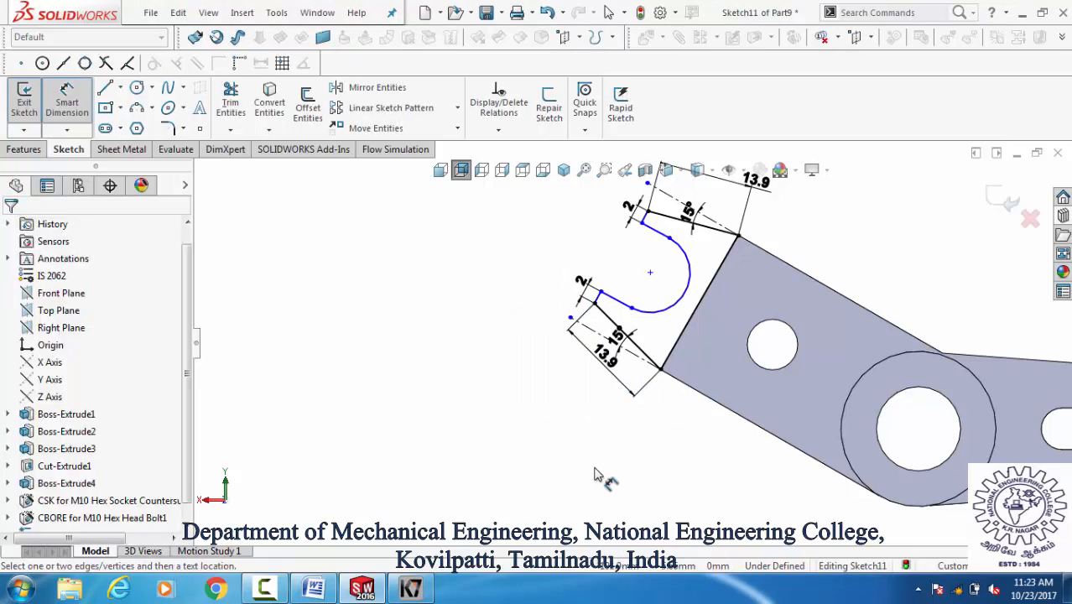
Step: Dimension the radius of the arc that closes the fork's open slot
click(684, 295)
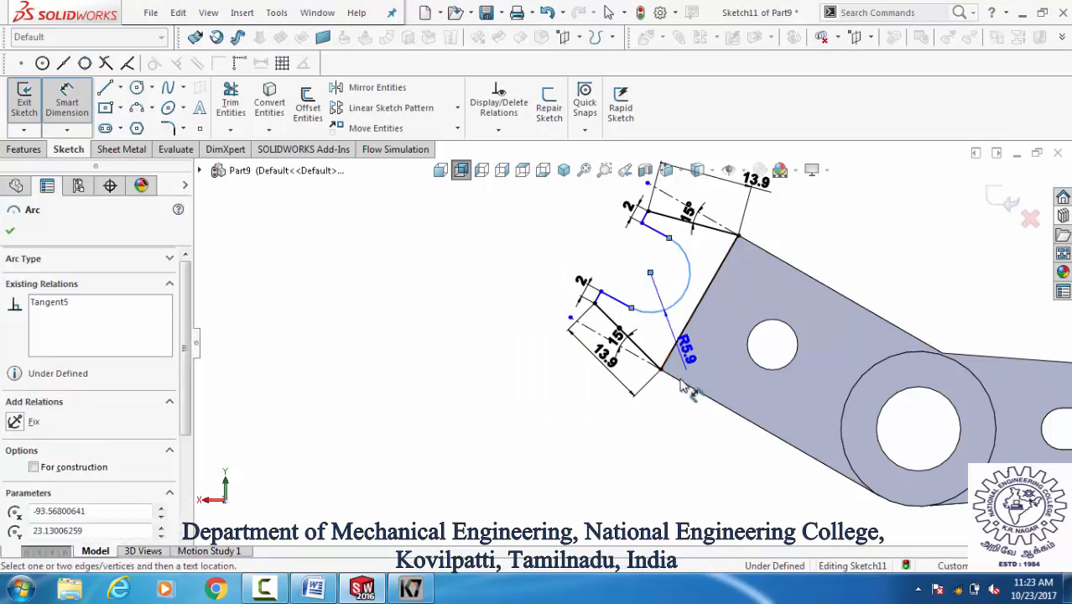
click(723, 445)
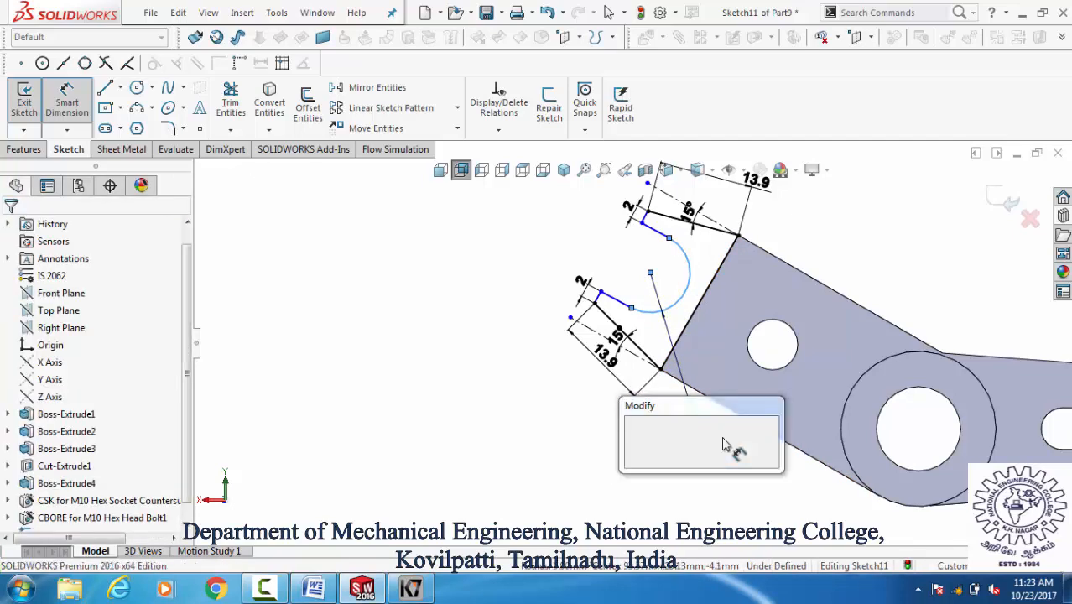
key(Return)
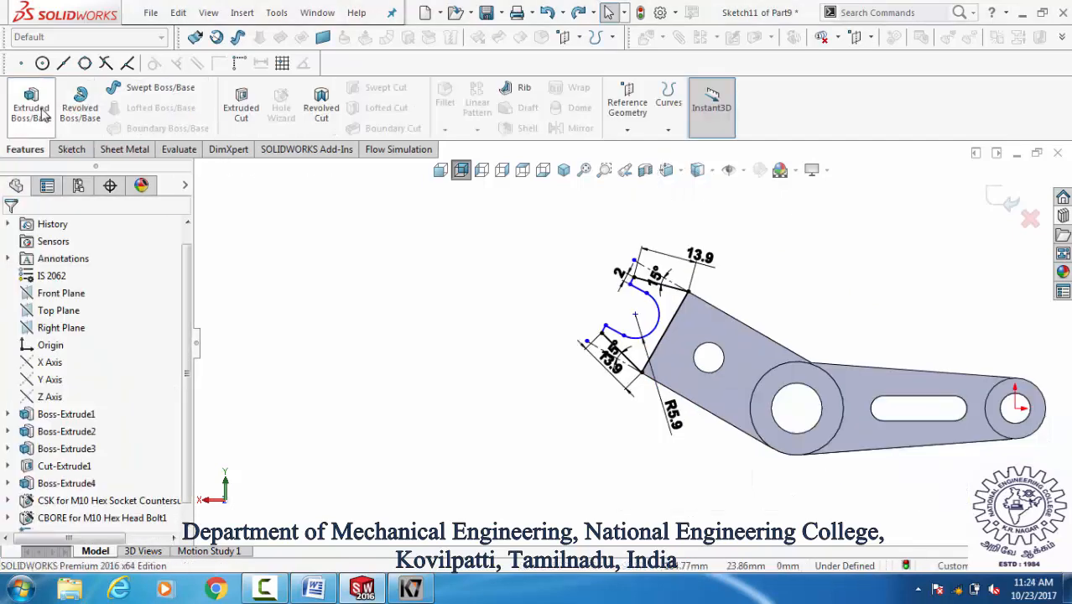
Step: Start an Extruded Boss/Base from the forked profile sketch
click(42, 116)
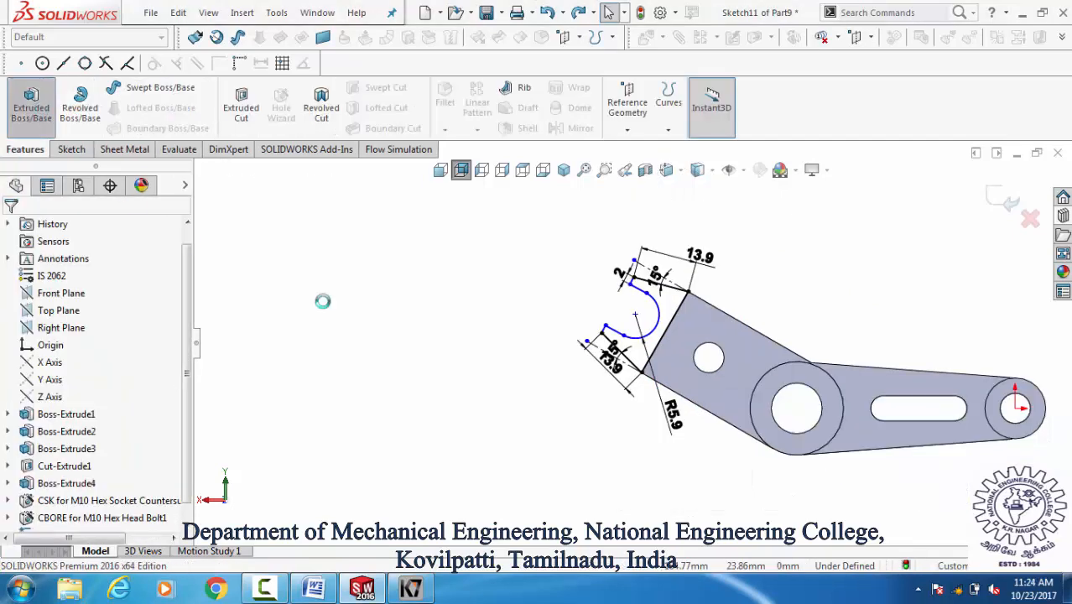